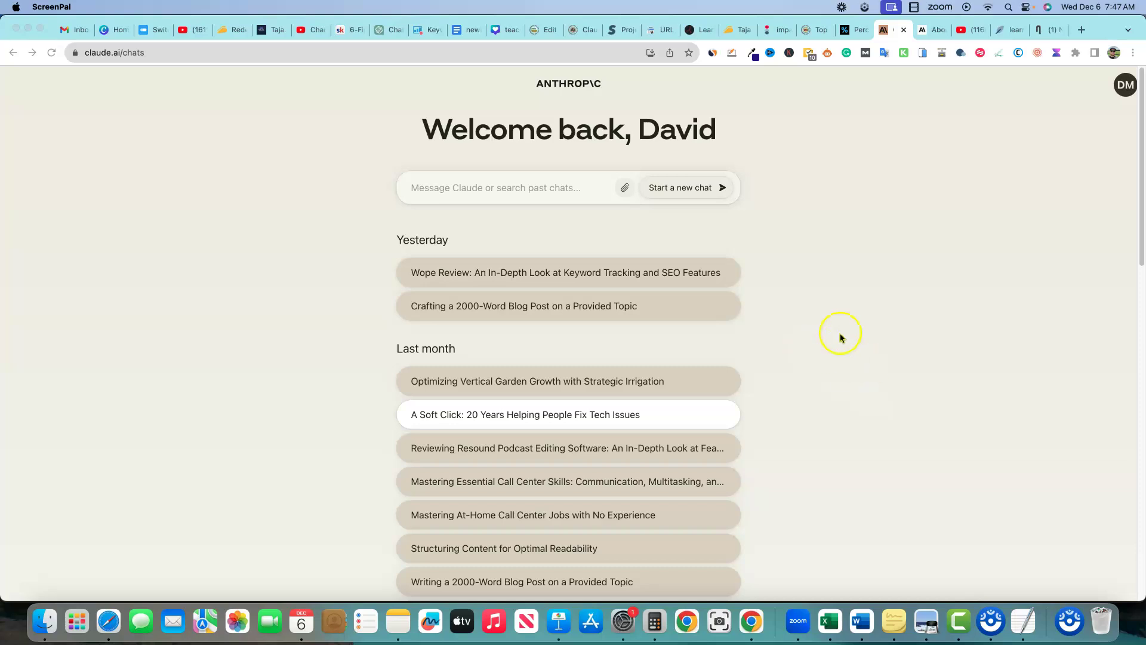
Switch to the learnwirepro.com site, open the Wope Review post and examine its video, links and Key Takeaways section
left_click(697, 30)
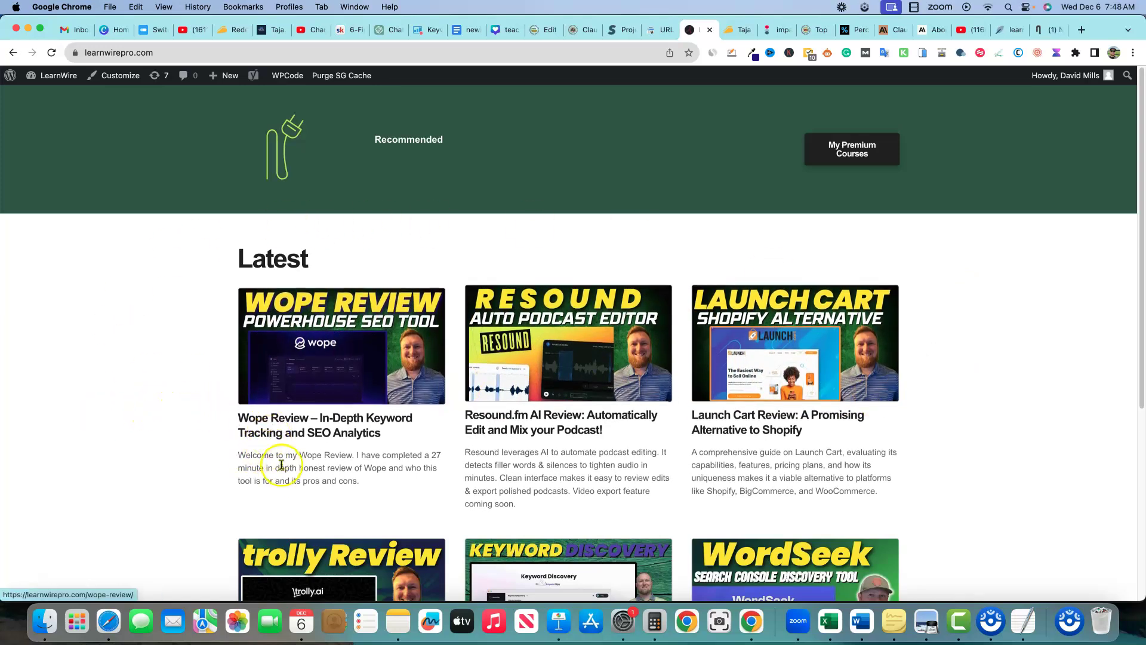
left_click(318, 433)
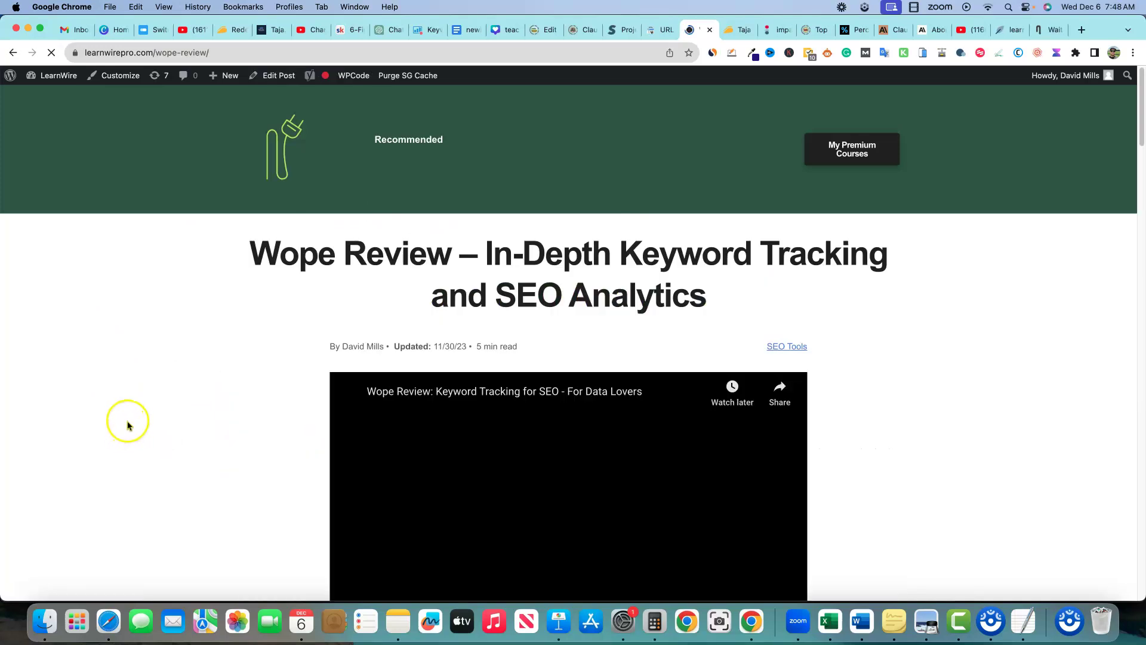
scroll(294, 296, "down", 1)
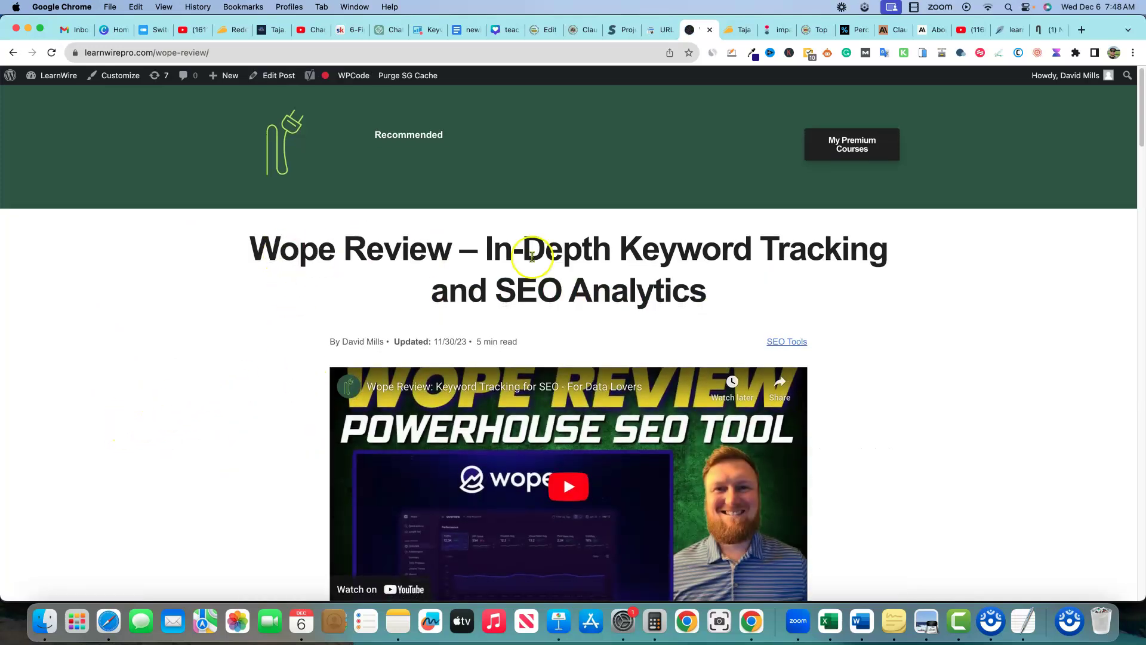
scroll(288, 352, "down", 4)
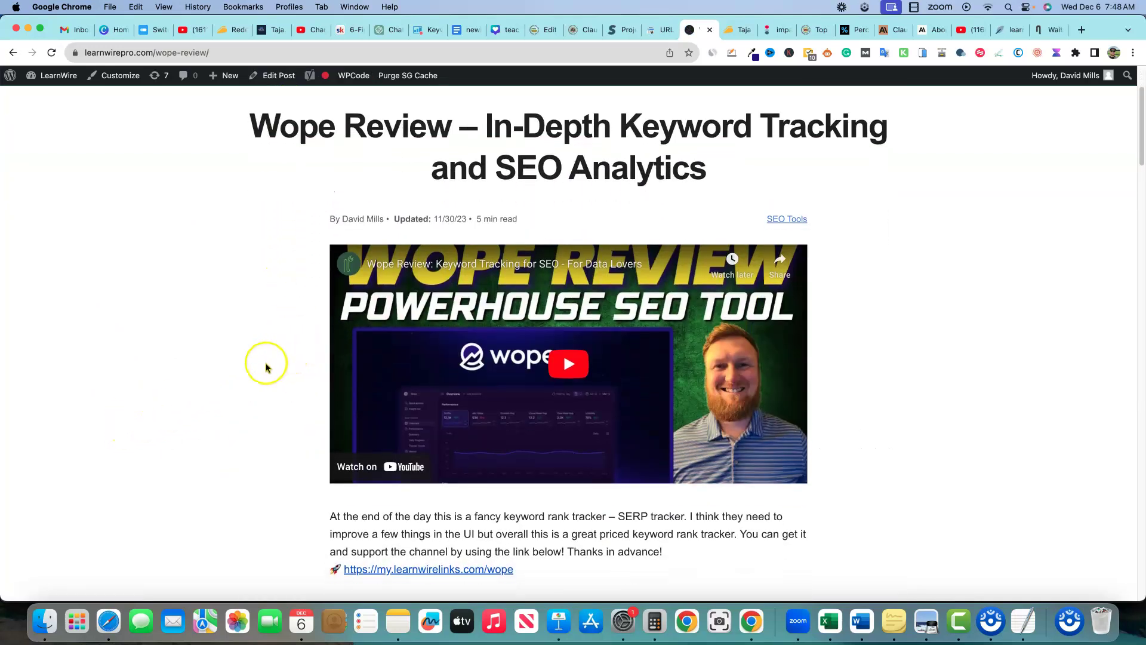
scroll(267, 367, "down", 10)
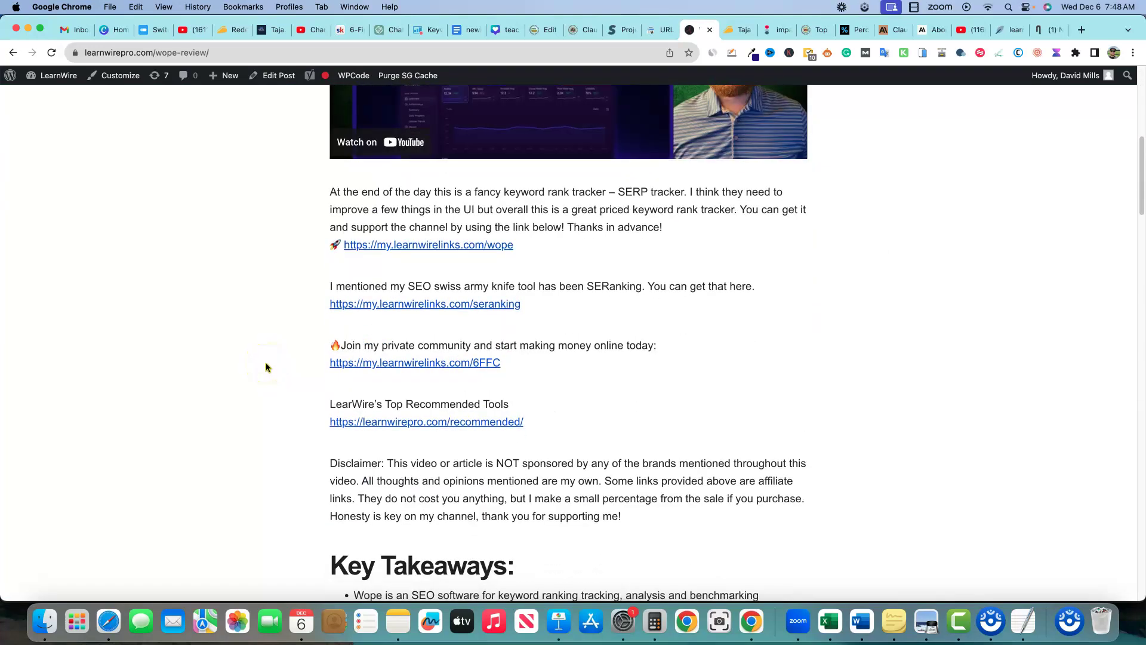
scroll(267, 367, "down", 8)
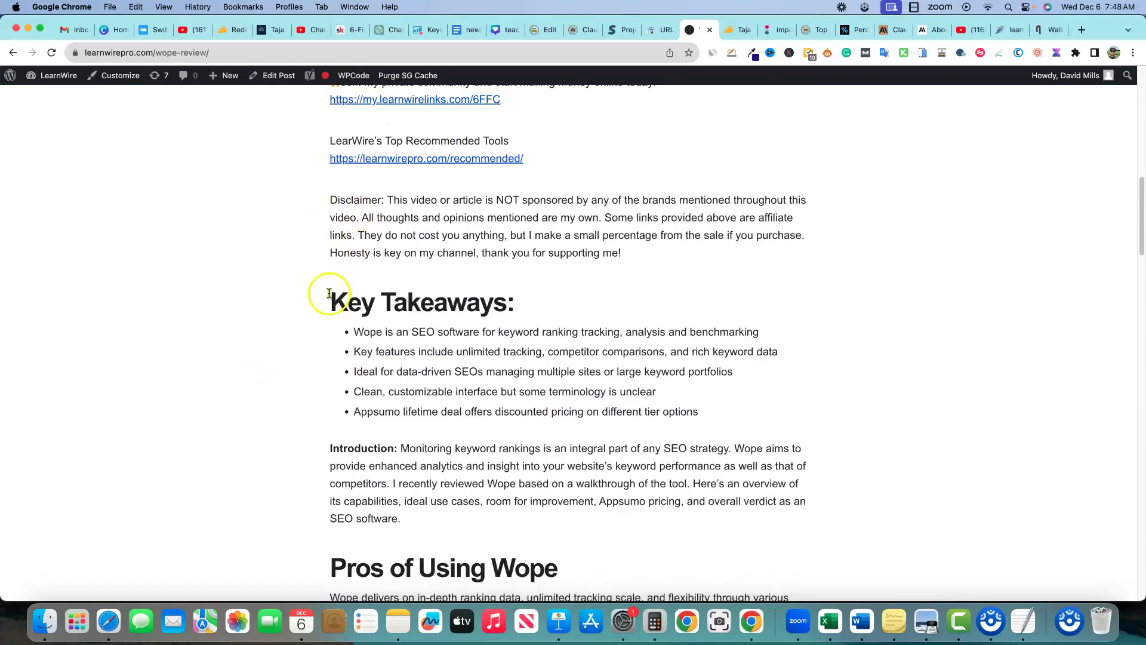
left_click_drag(332, 305, 639, 476)
Examine the rest of the Wope Review post, from the pros and cons through pricing to the closing recommendation
scroll(384, 422, "down", 15)
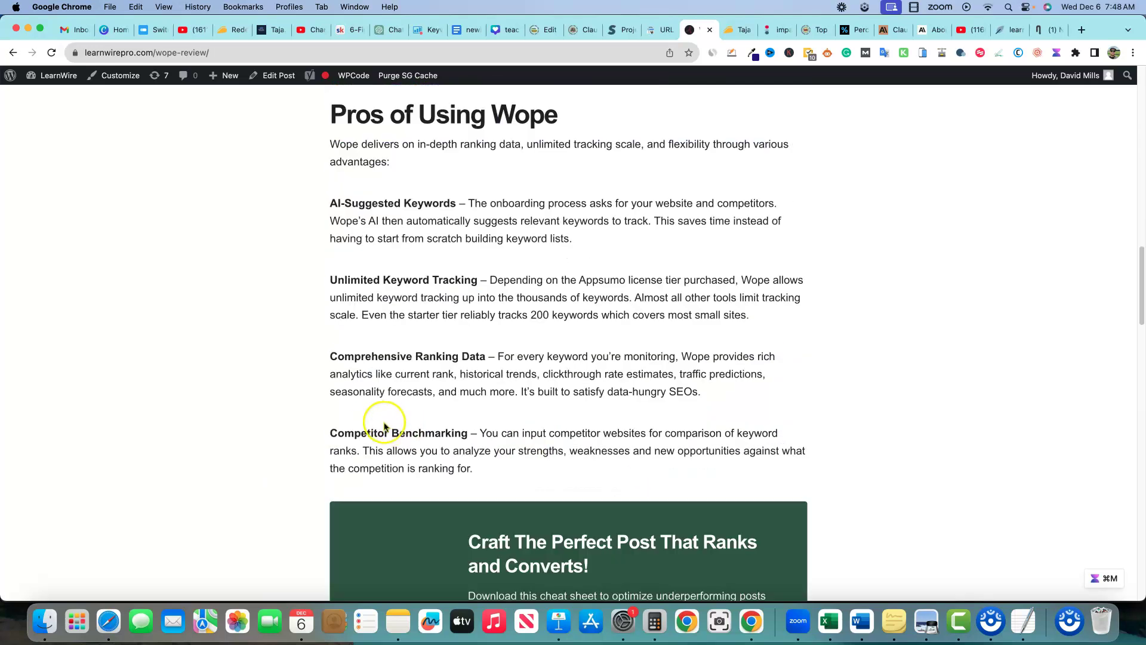
scroll(336, 407, "down", 15)
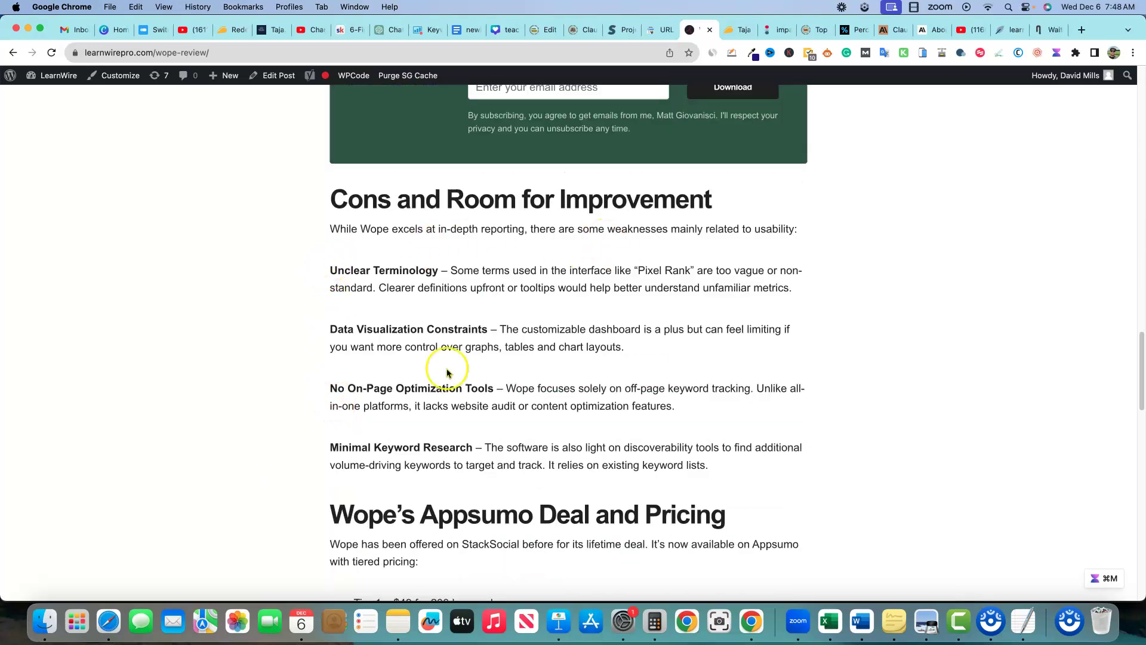
scroll(524, 311, "down", 20)
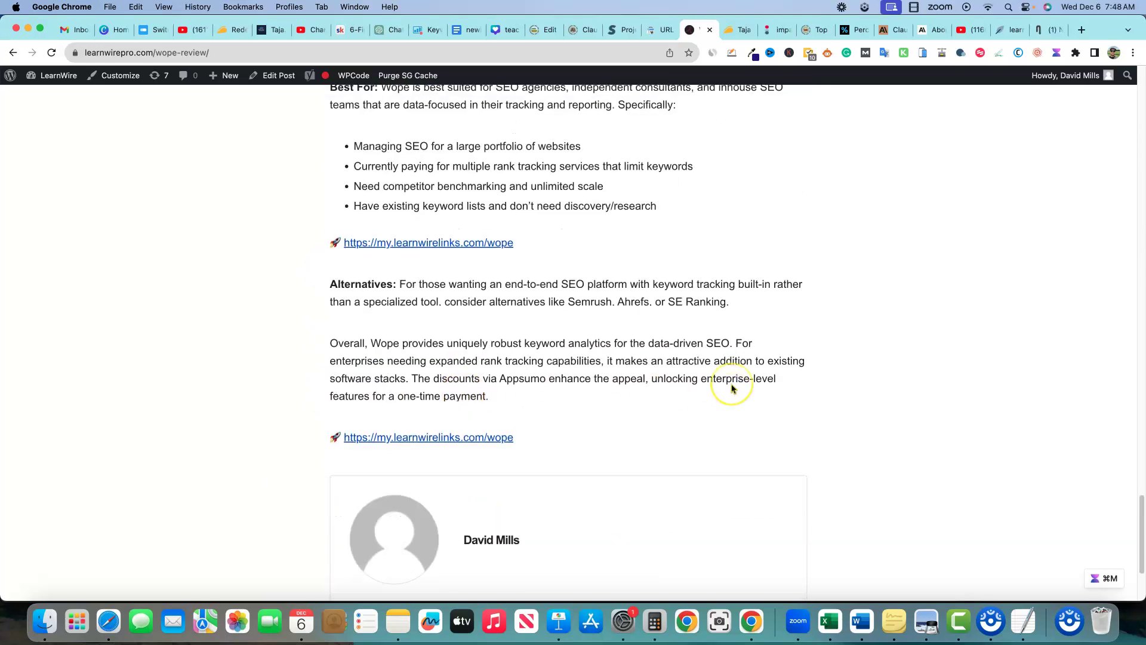
scroll(733, 389, "up", 3)
scroll(733, 388, "down", 5)
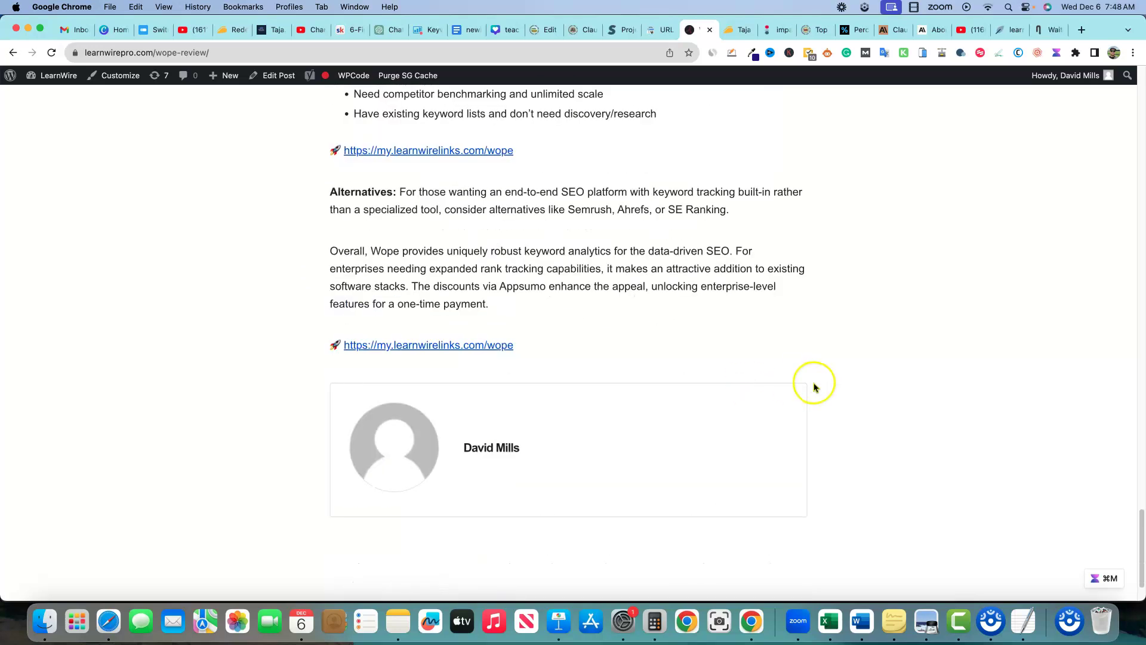
scroll(776, 385, "down", 3)
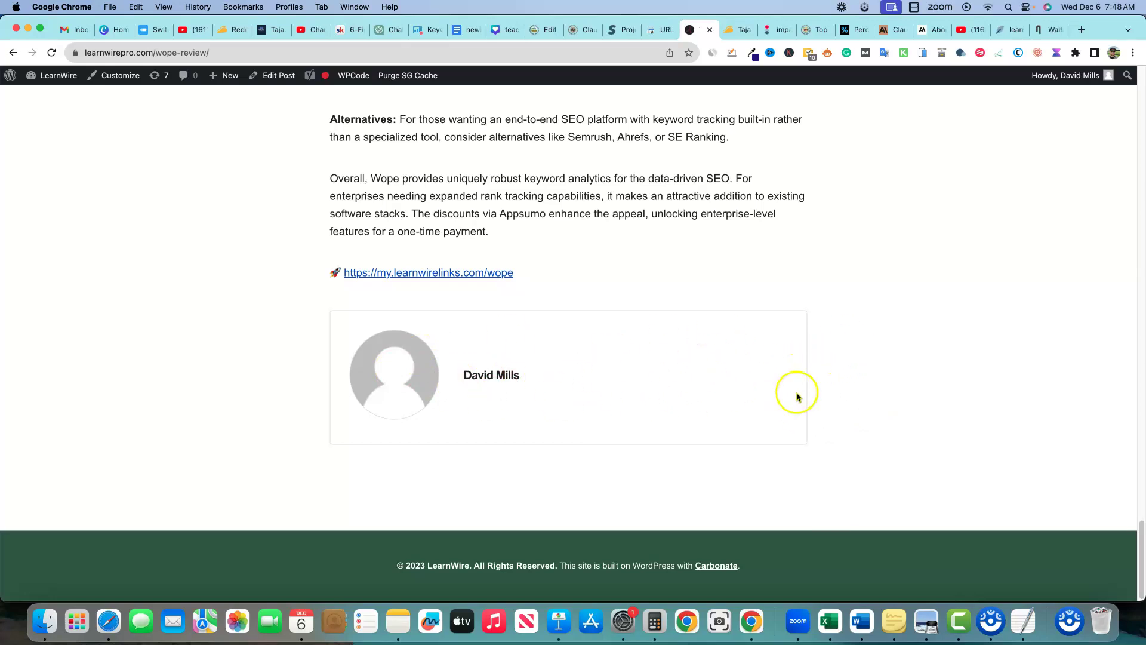
scroll(795, 391, "up", 20)
scroll(798, 403, "up", 10)
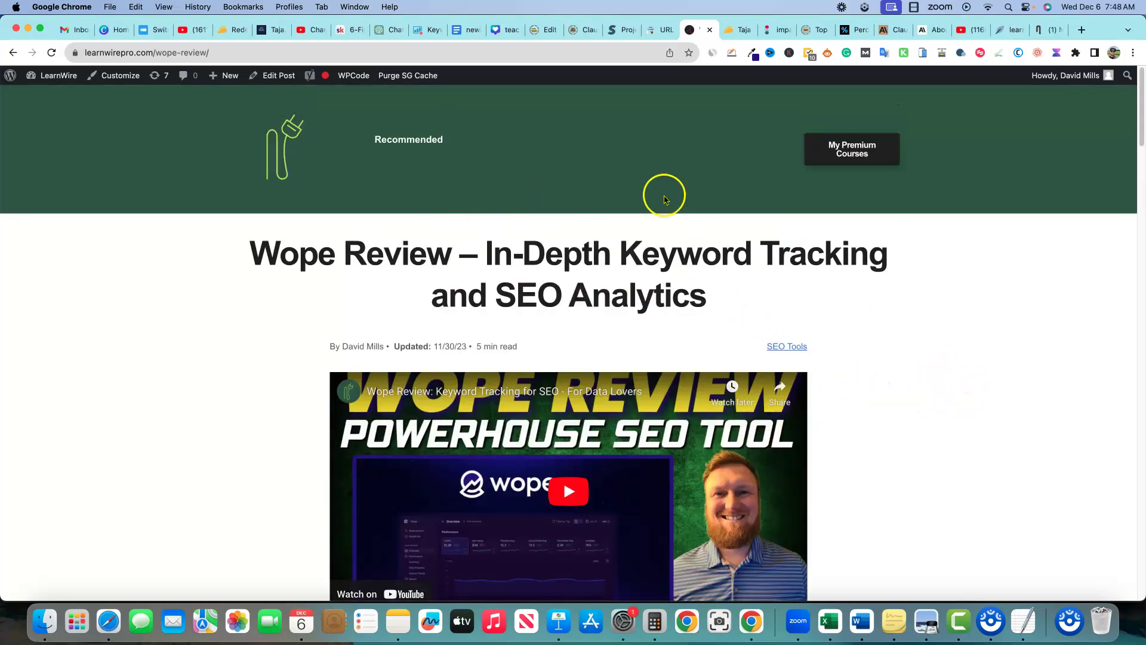
Open the LearnWirePro project in SERPROBOT and compare its keyword rankings with the Wope Review post
left_click(621, 30)
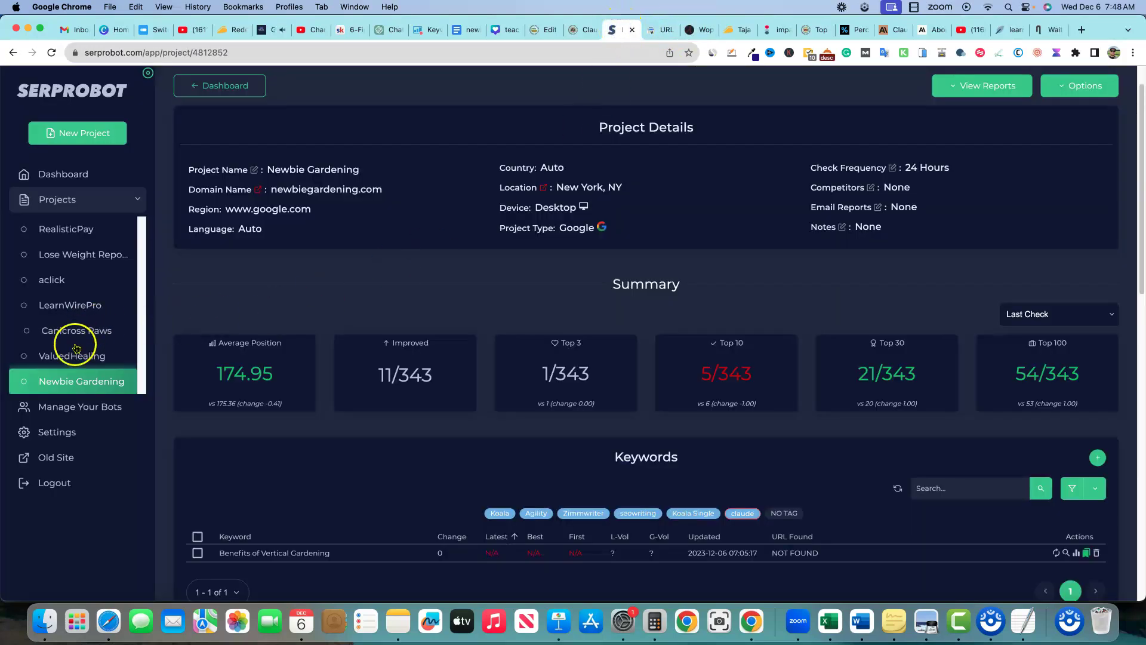
left_click(78, 306)
scroll(402, 434, "down", 5)
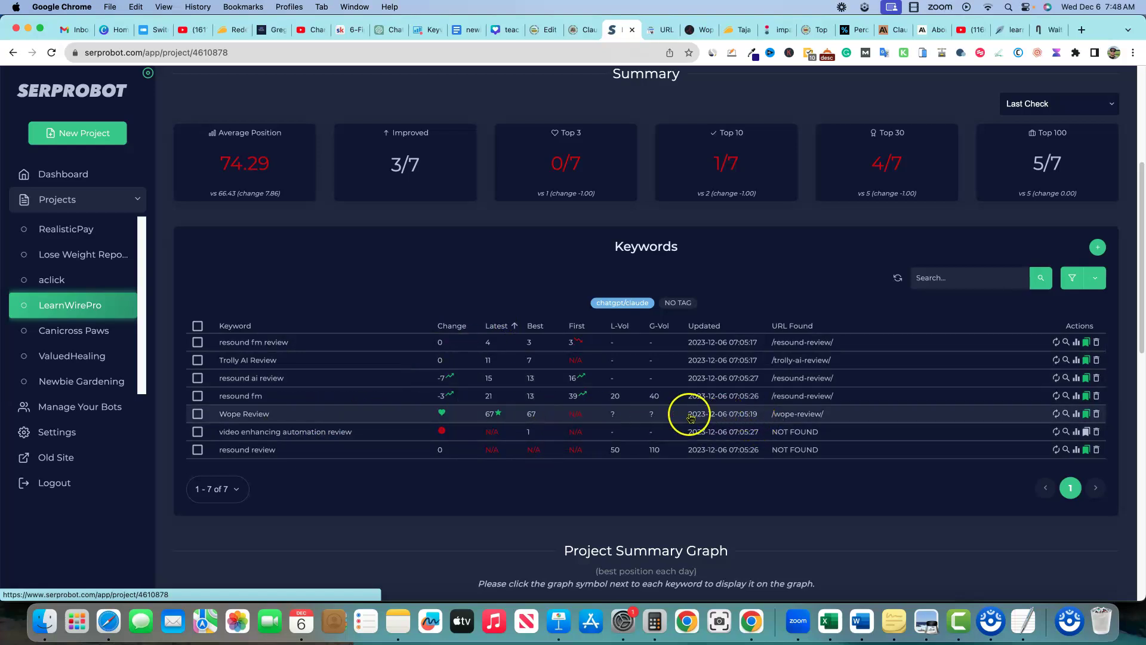
left_click(696, 30)
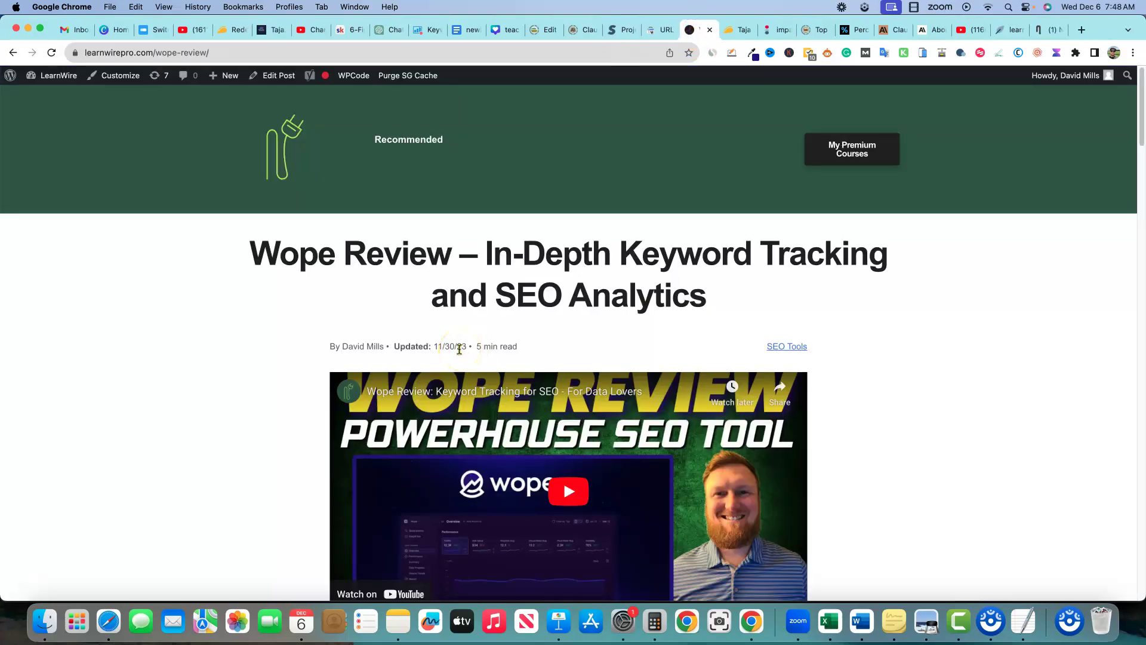
left_click(622, 31)
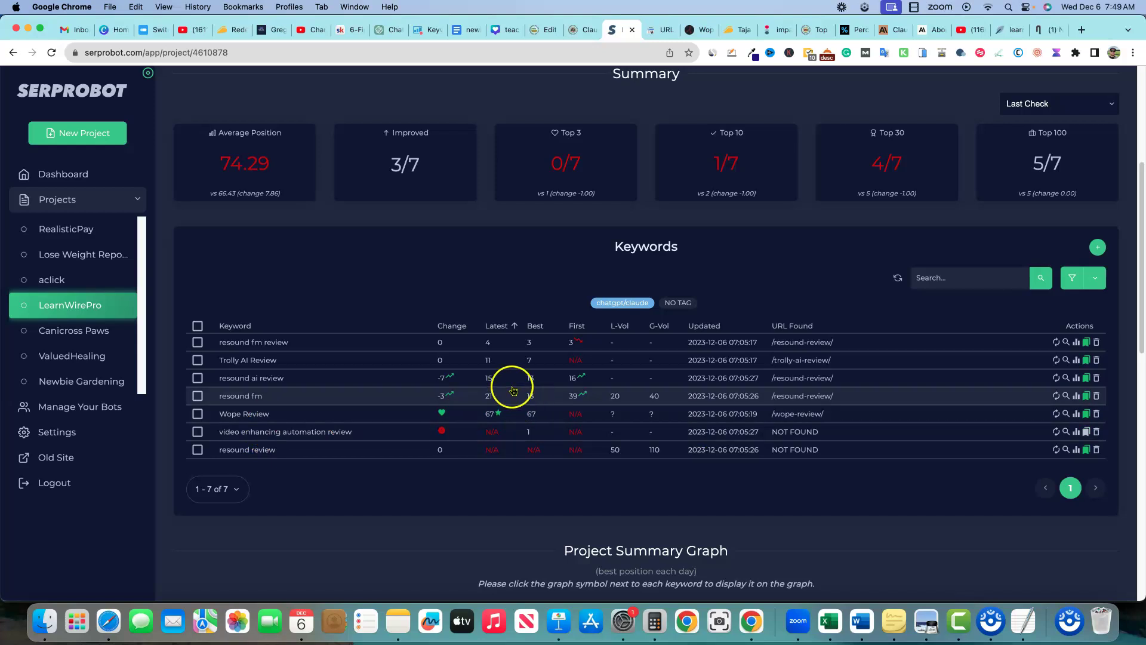
left_click(698, 31)
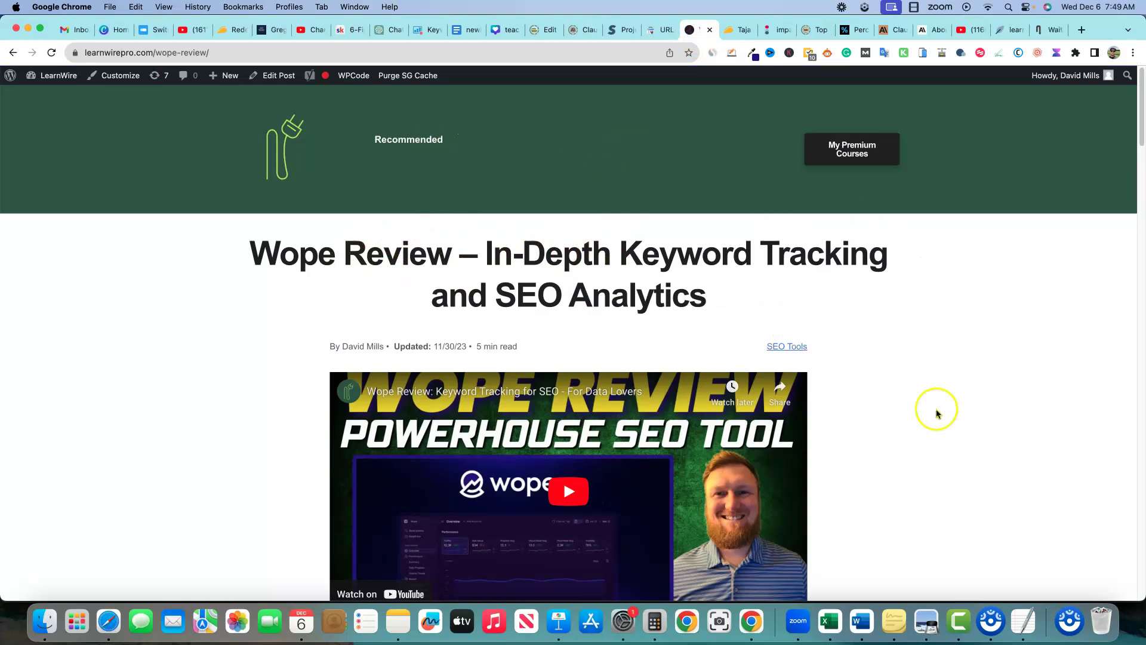
scroll(977, 412, "down", 5)
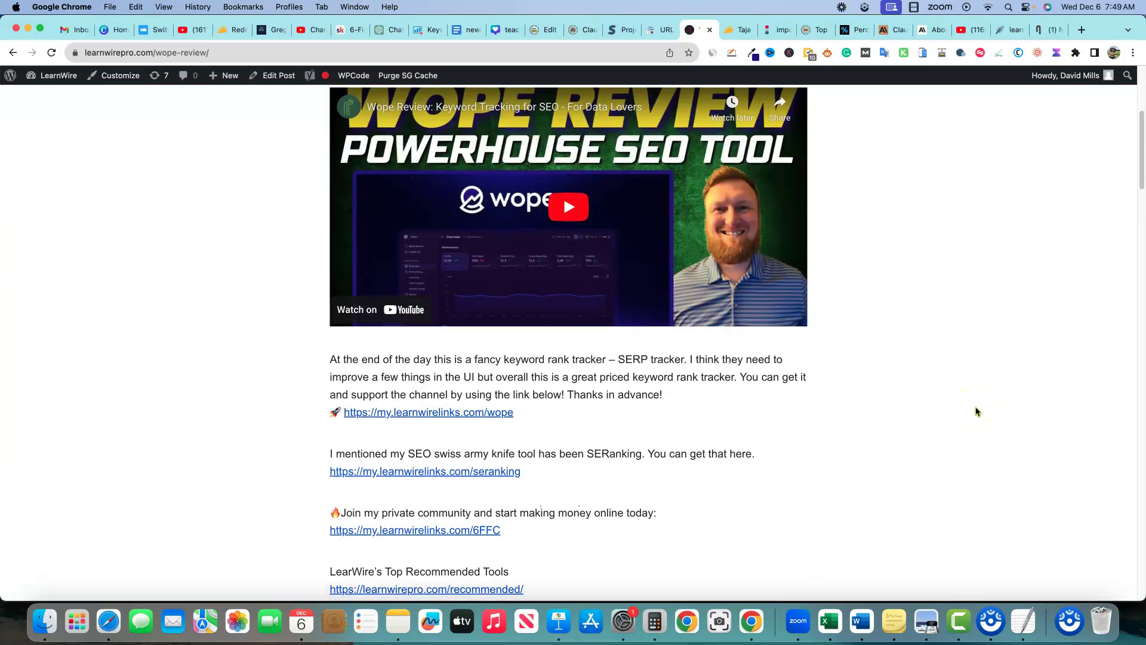
scroll(977, 412, "up", 6)
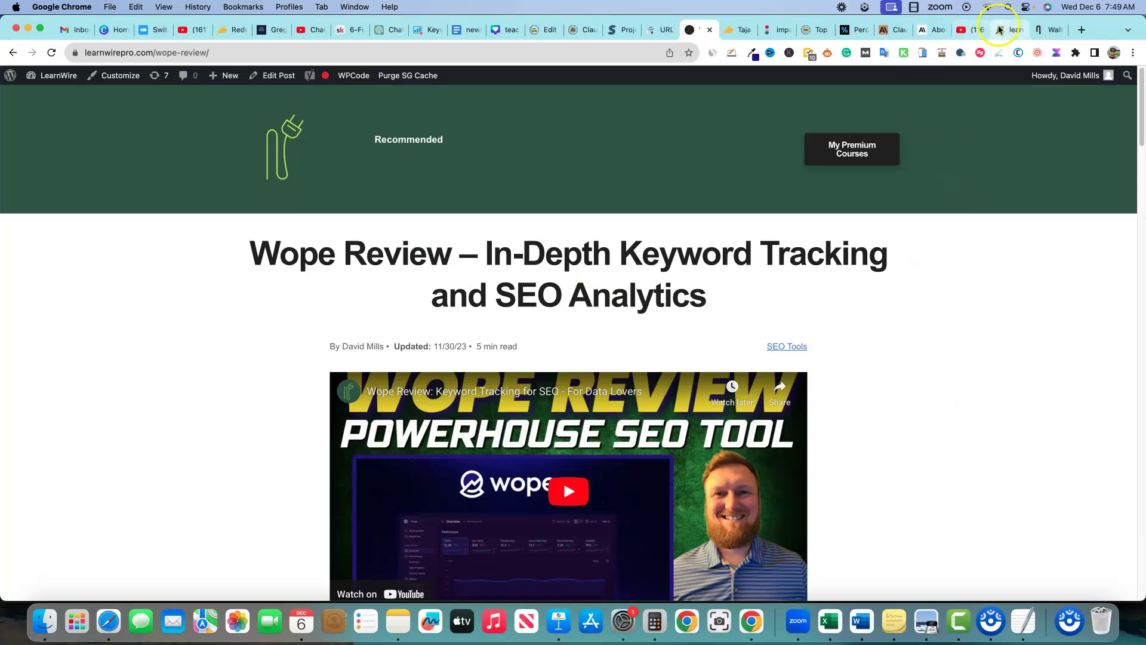
Switch to NeuronWriter and open the competitor selection for the sessions review query
left_click(1007, 29)
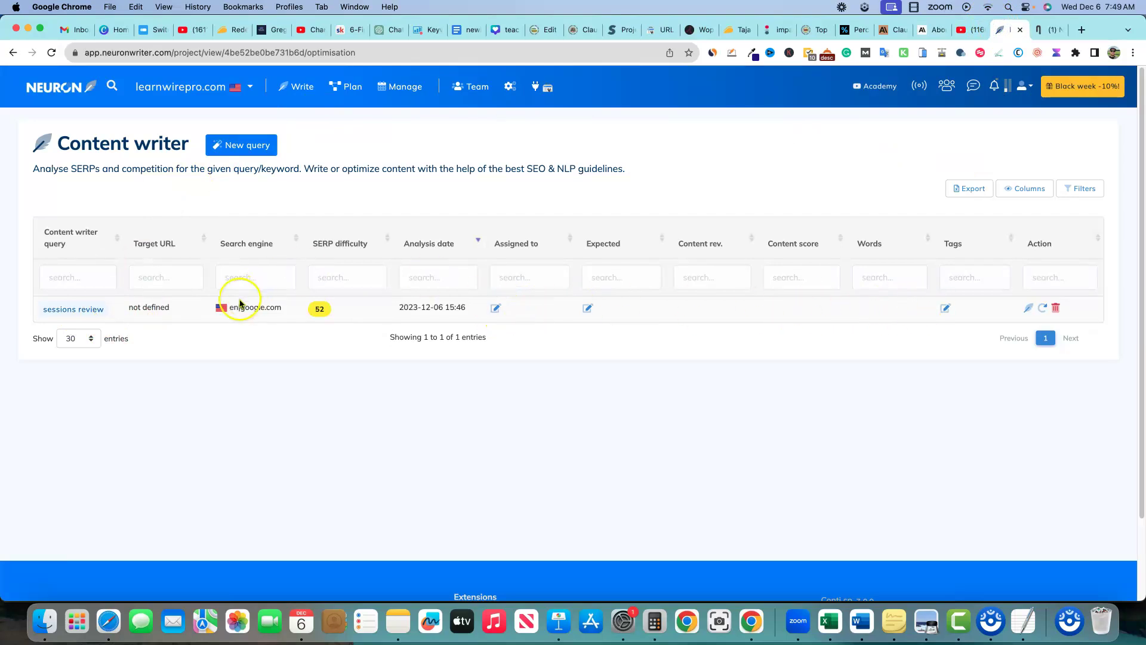
left_click(72, 309)
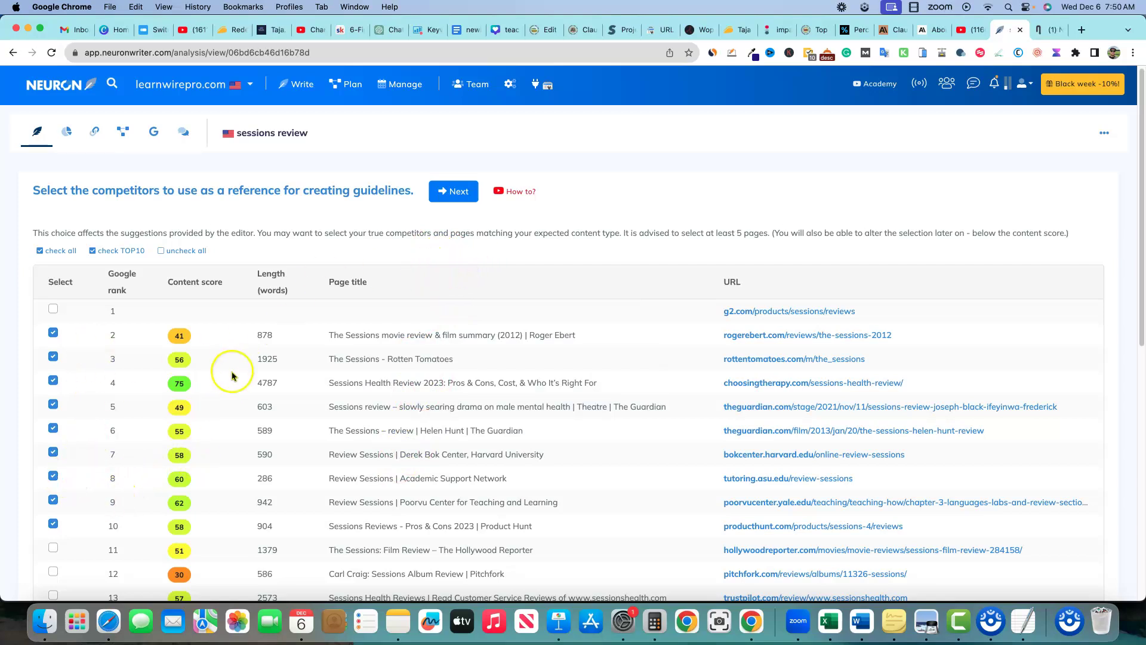
scroll(236, 377, "down", 1)
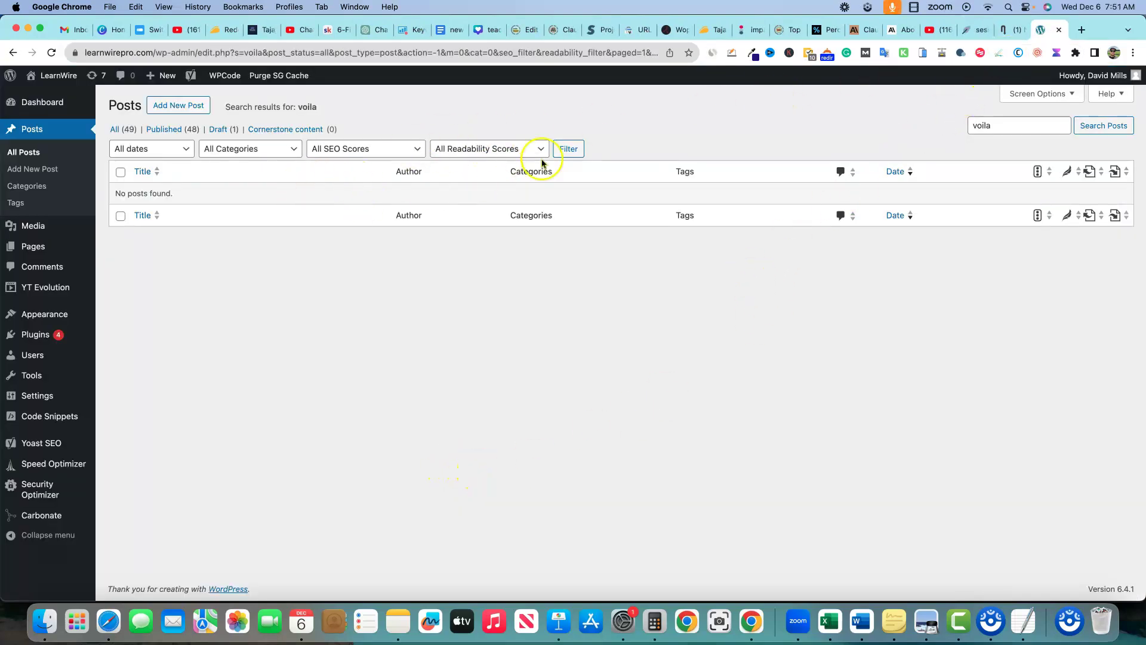
Check the WordPress posts search for voila and open the Voila Black Friday video on the LearnWire YouTube channel
left_click(1008, 31)
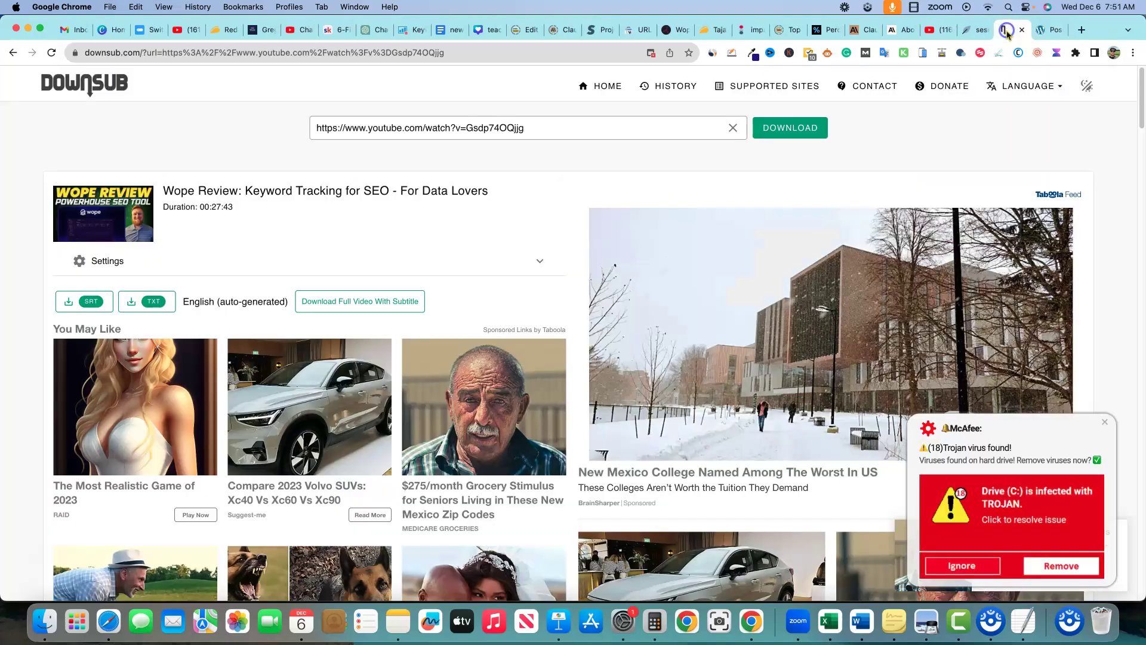
left_click(1045, 31)
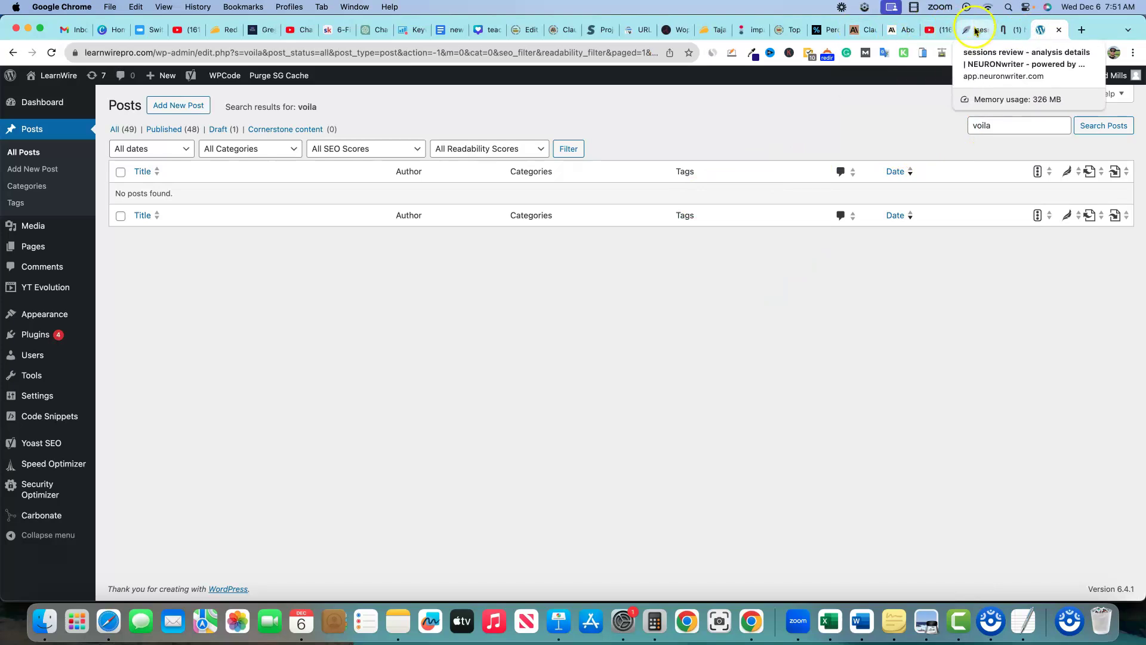
left_click(935, 30)
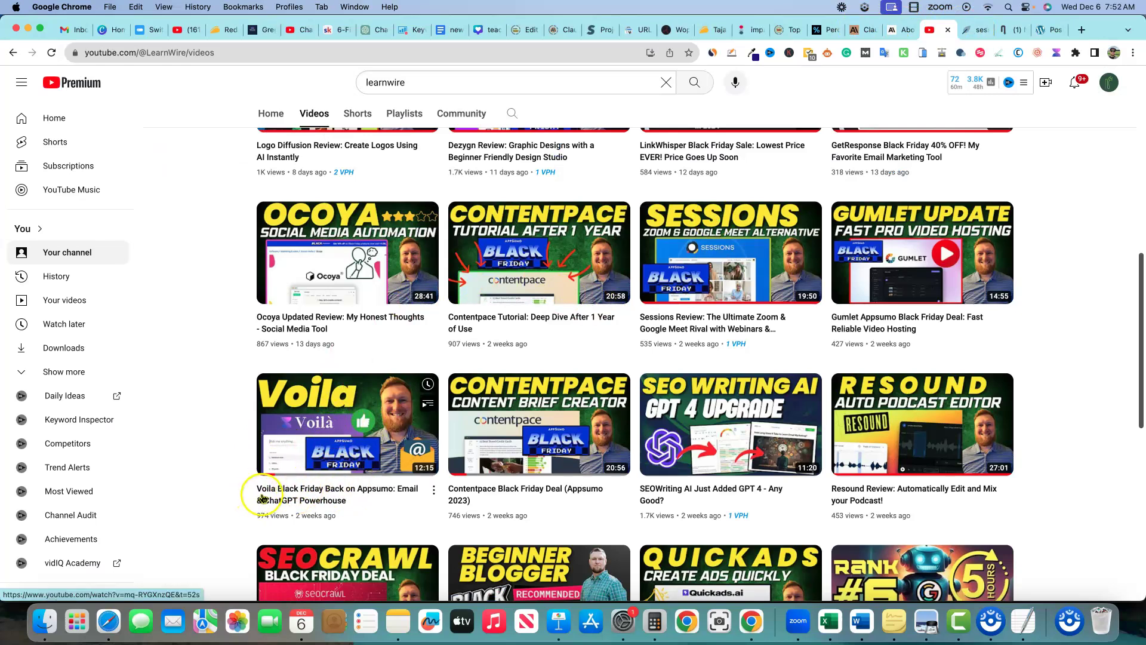
left_click(291, 494)
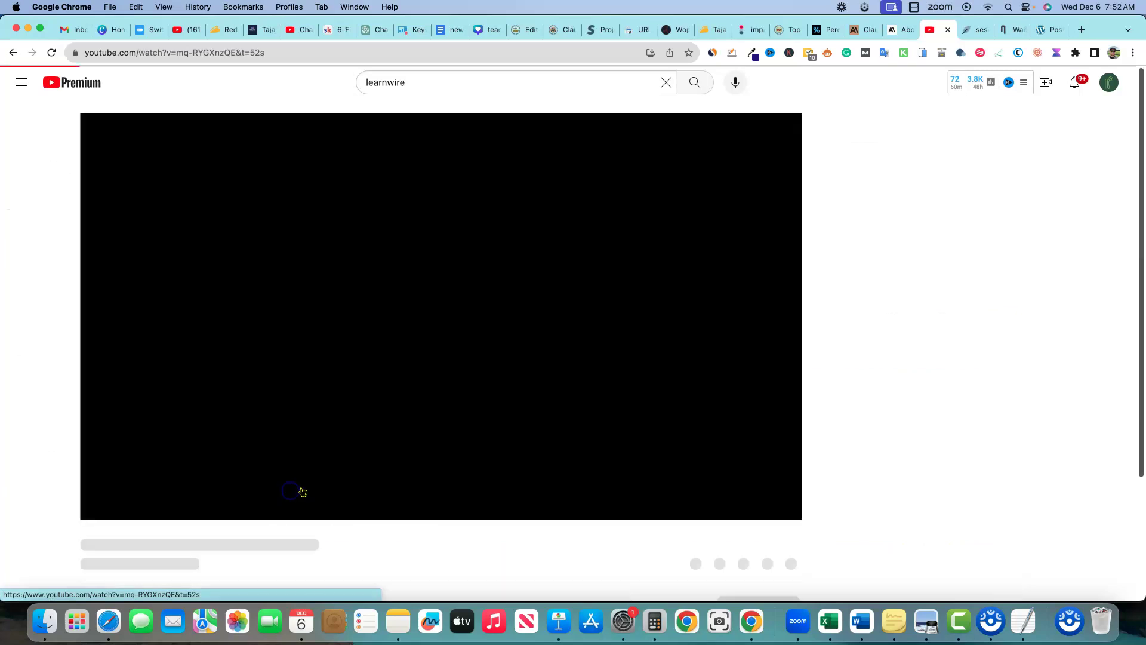
Return to NeuronWriter's Content writer and start a new query for the keyword Voila Review
key("ctrl+Tab")
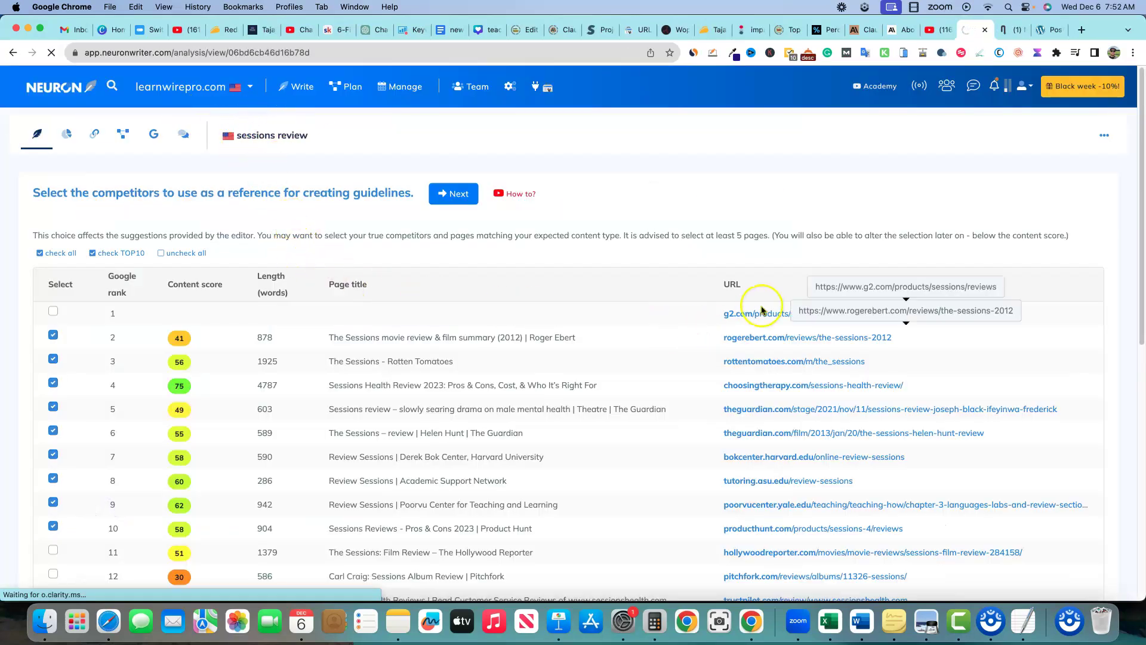
left_click(241, 145)
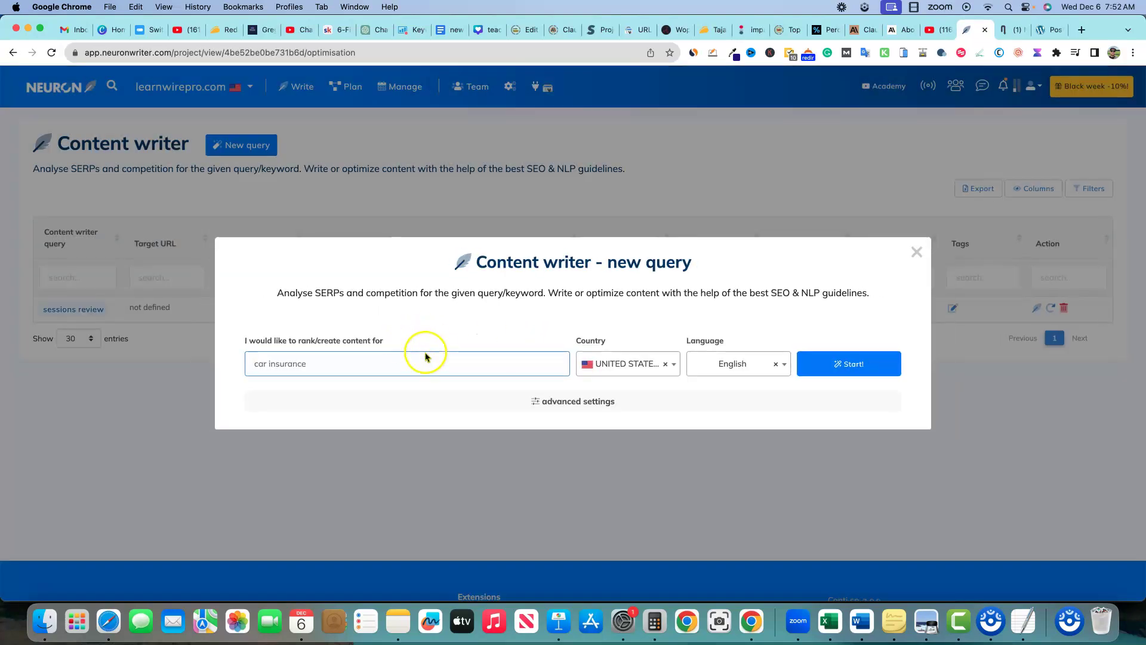
type("Voila Review")
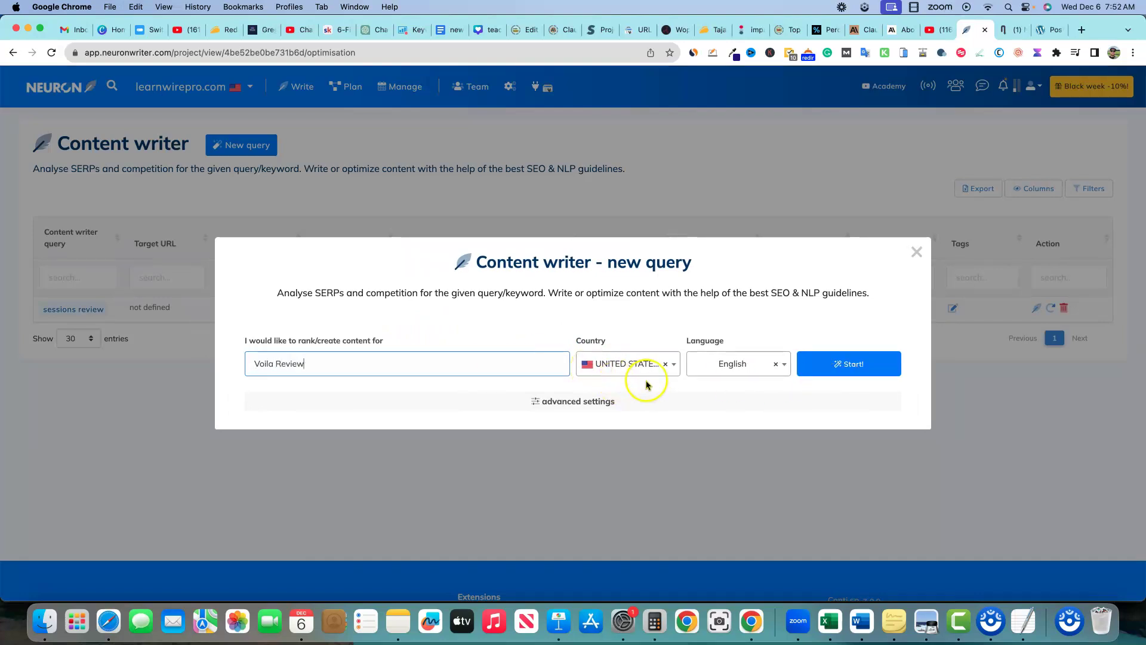
left_click(815, 365)
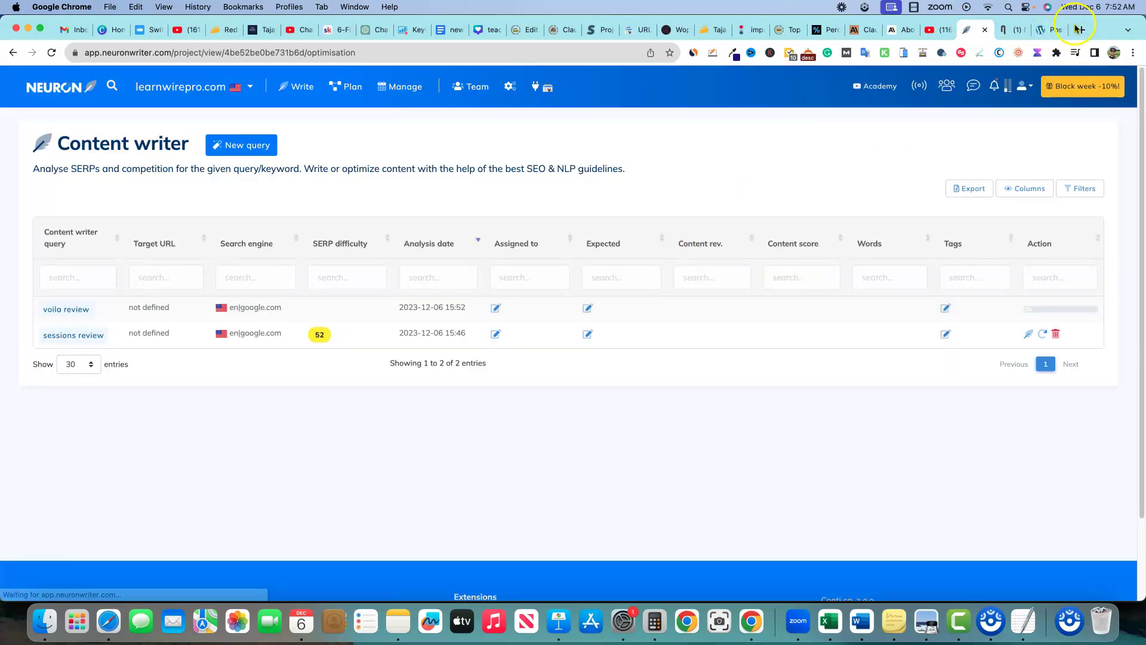
Search Google for Voila Review in a new browser tab and examine the video and organic results
left_click(1080, 29)
left_click(574, 253)
type("Voila Review")
key("Return")
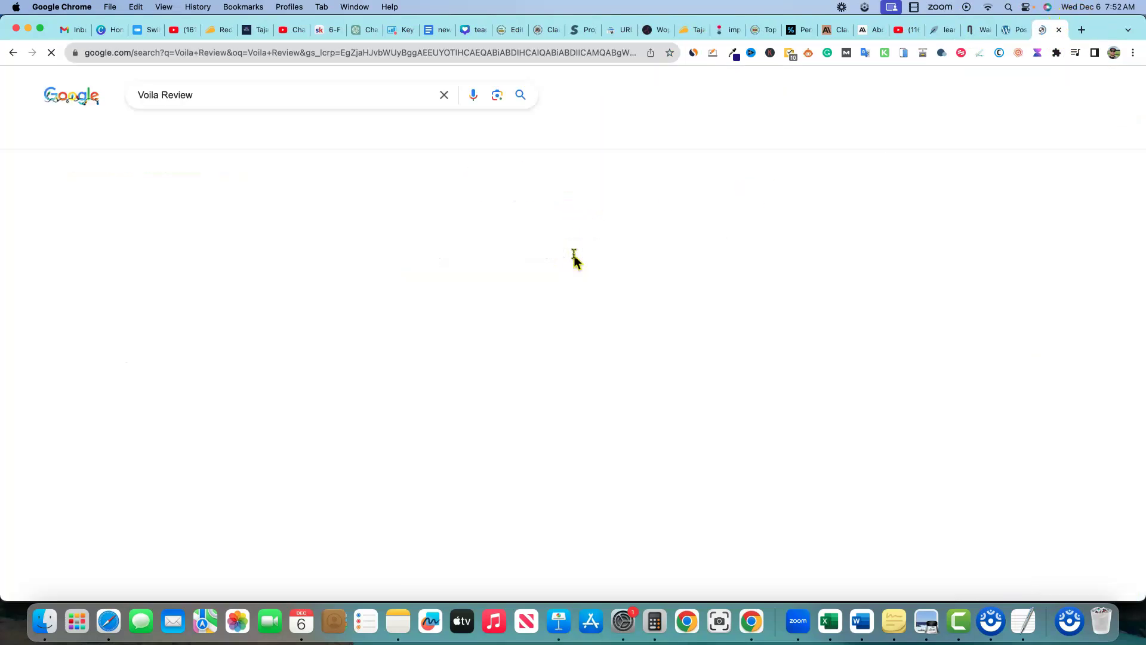
scroll(217, 366, "down", 10)
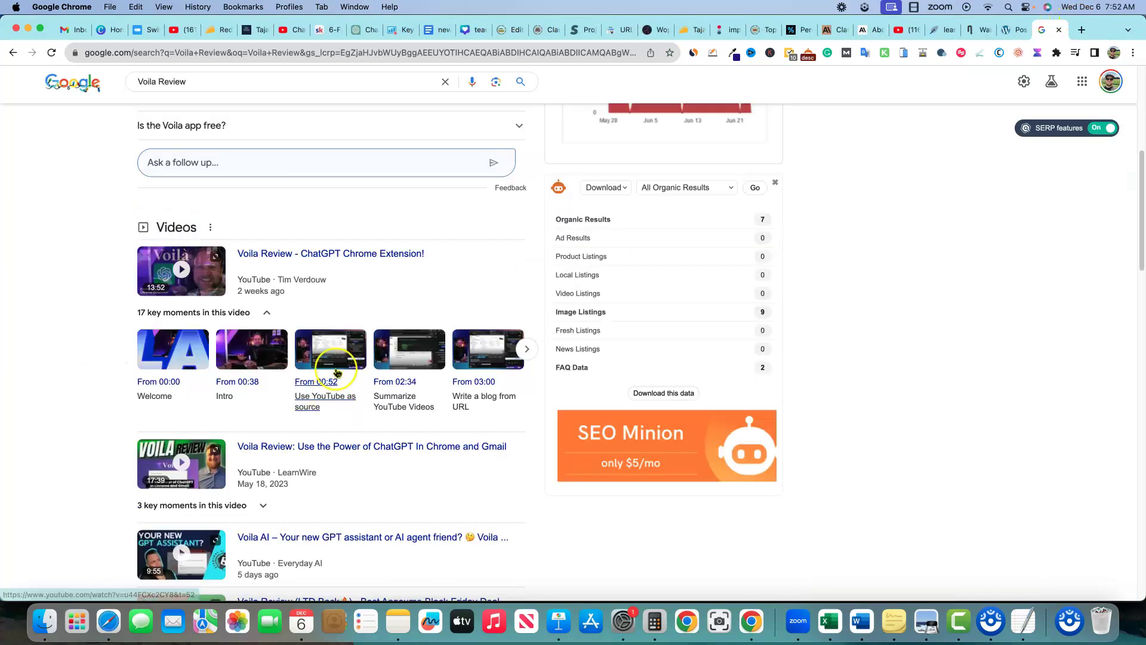
scroll(328, 371, "down", 3)
scroll(351, 352, "down", 5)
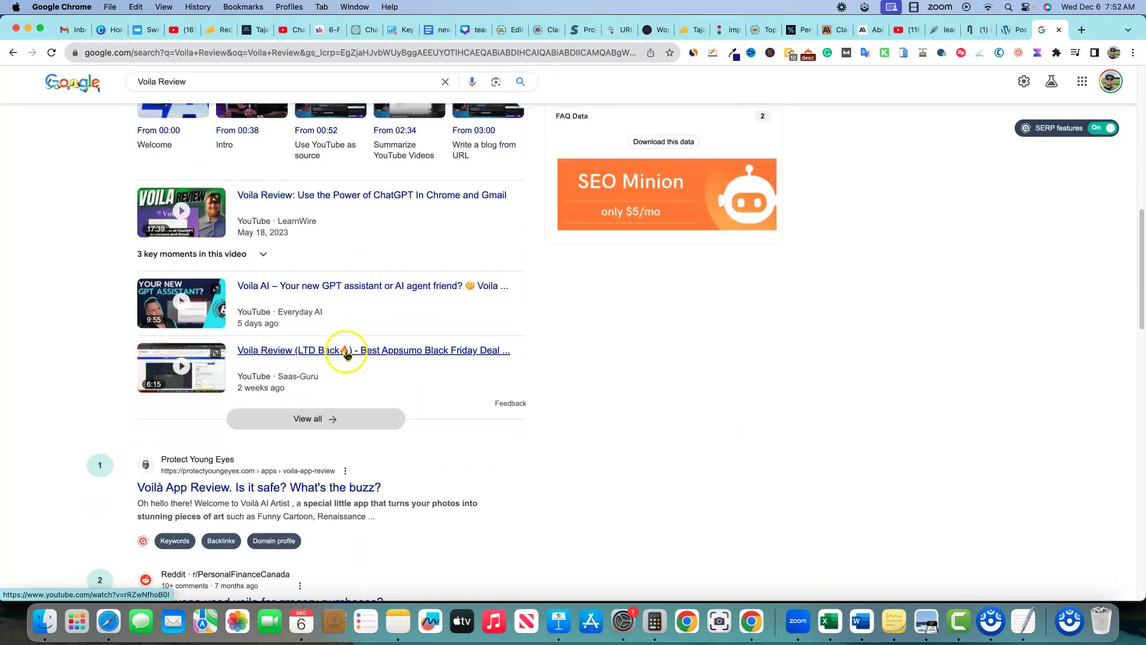
scroll(282, 417, "down", 5)
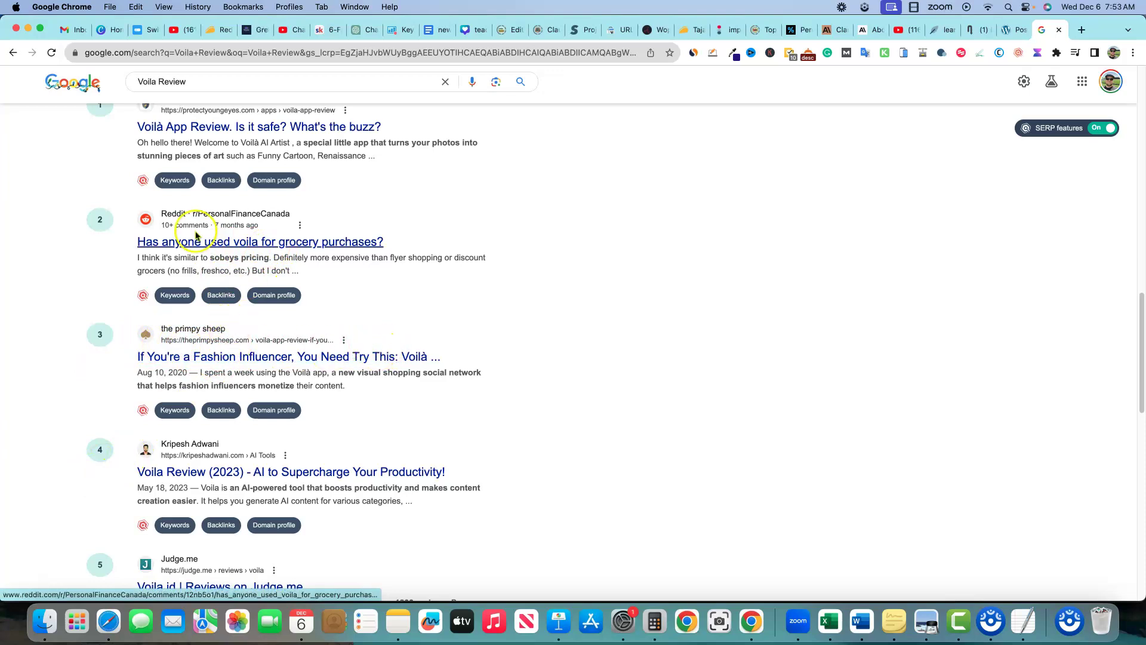
scroll(329, 383, "down", 2)
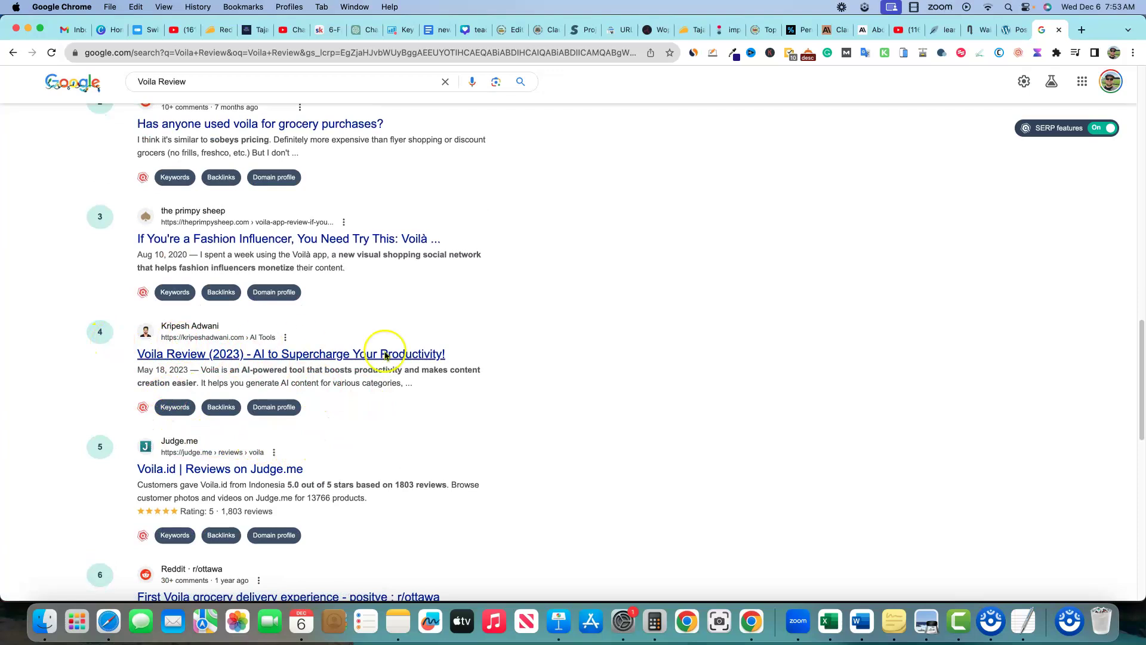
Leave the Google results for NeuronWriter's Content writer and open the voila review query
scroll(564, 489, "up", 15)
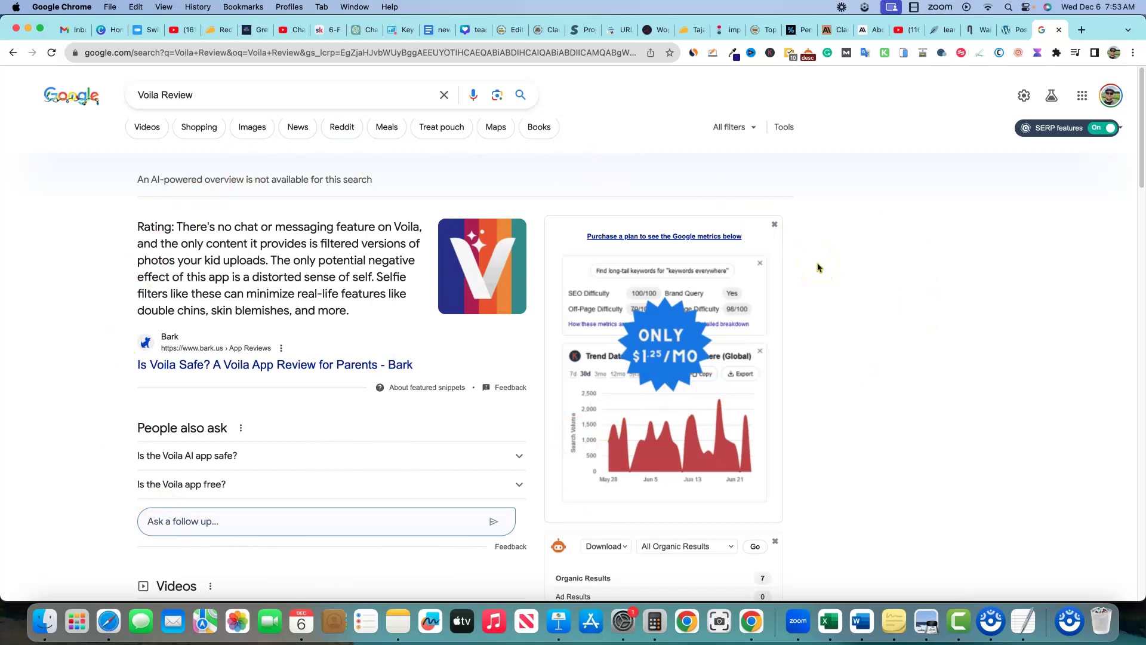
left_click(1002, 33)
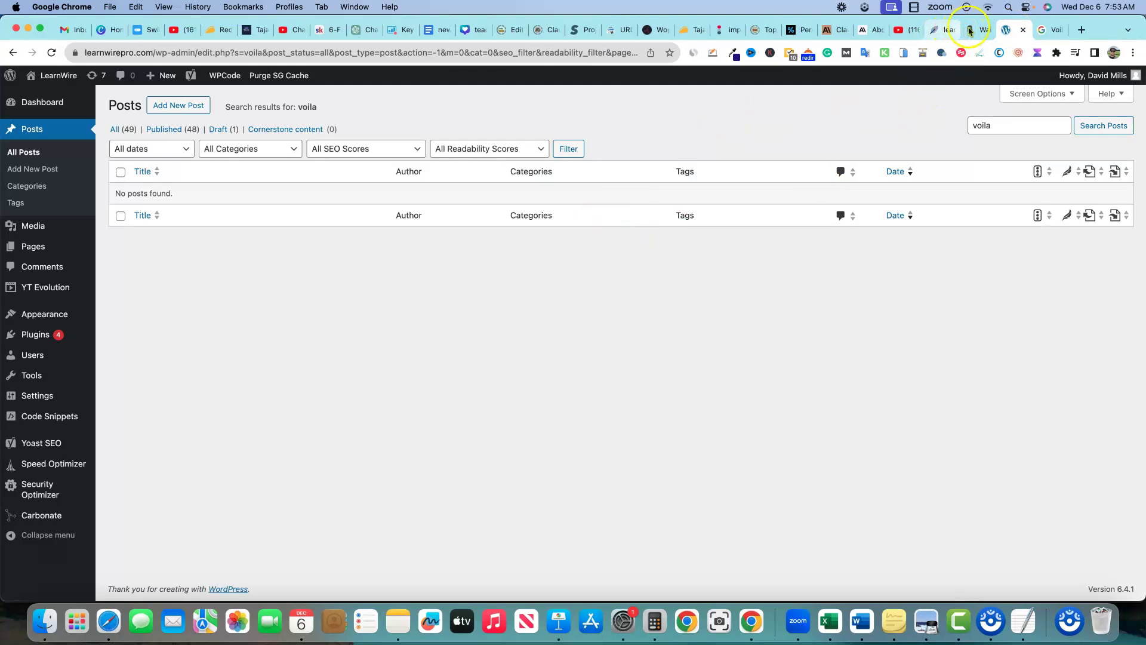
left_click(940, 34)
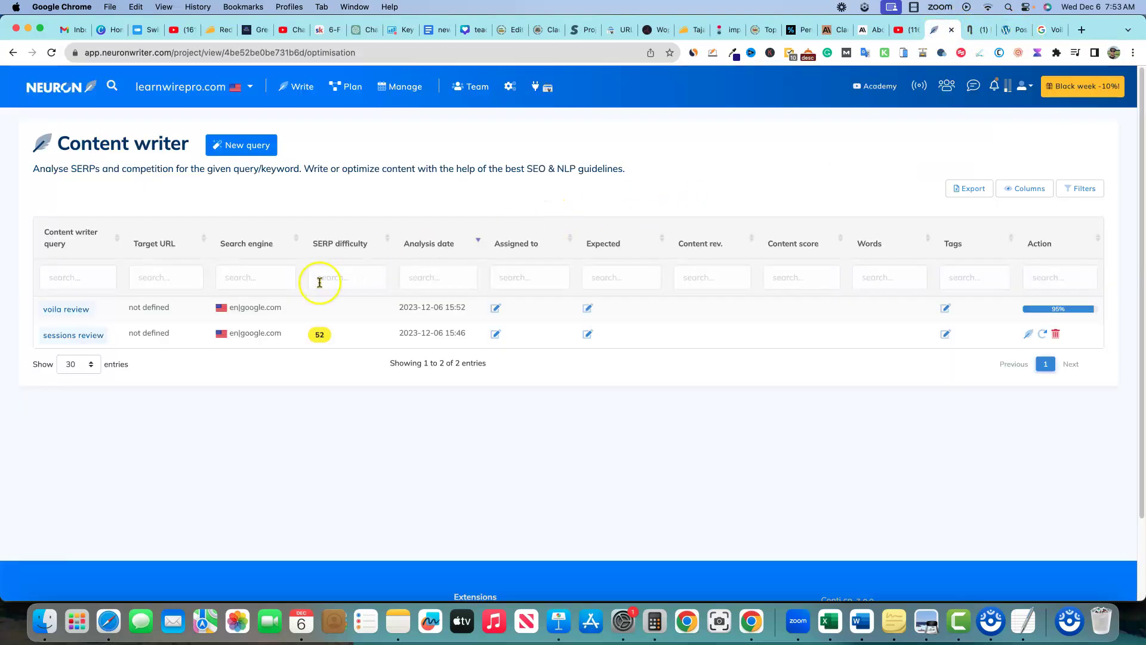
left_click(69, 312)
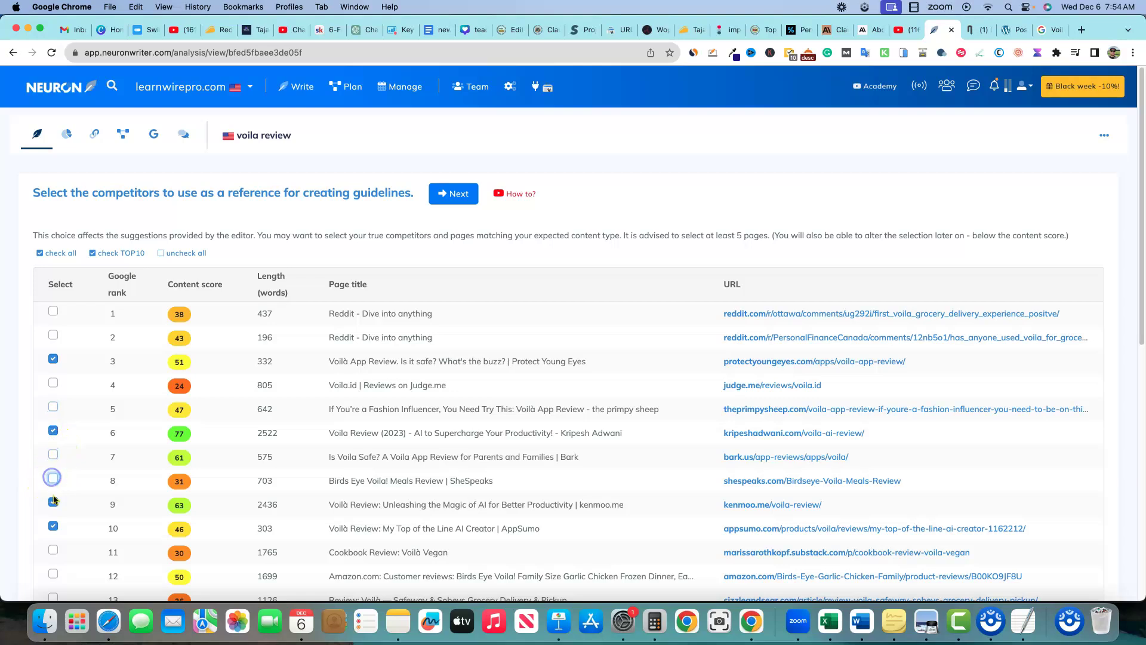
Keep only the competitor pages ranked 3, 6, 9 and 10 selected and look through the lower-ranked results for other relevant Voila reviews
left_click(54, 505)
scroll(260, 513, "down", 3)
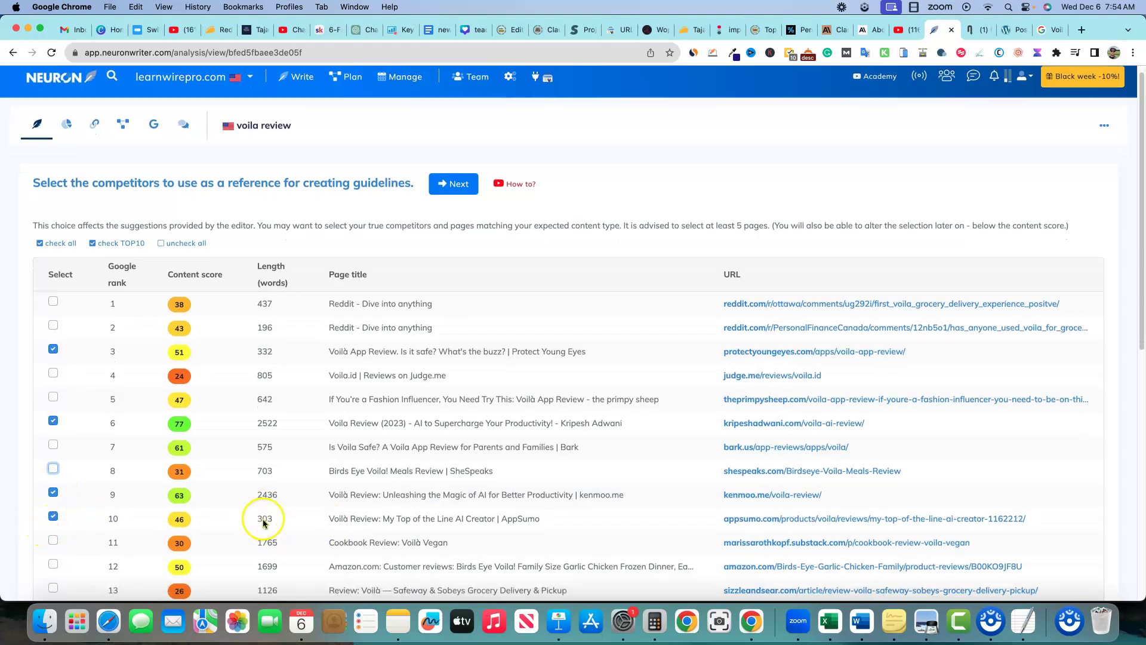
scroll(258, 513, "down", 4)
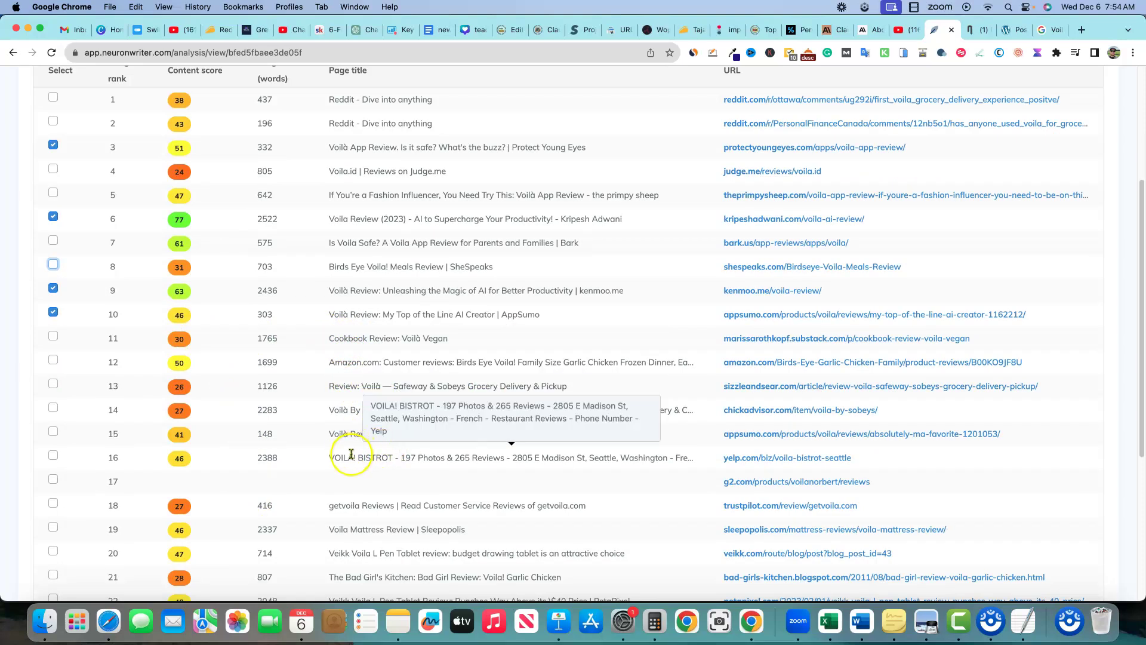
scroll(382, 505, "down", 3)
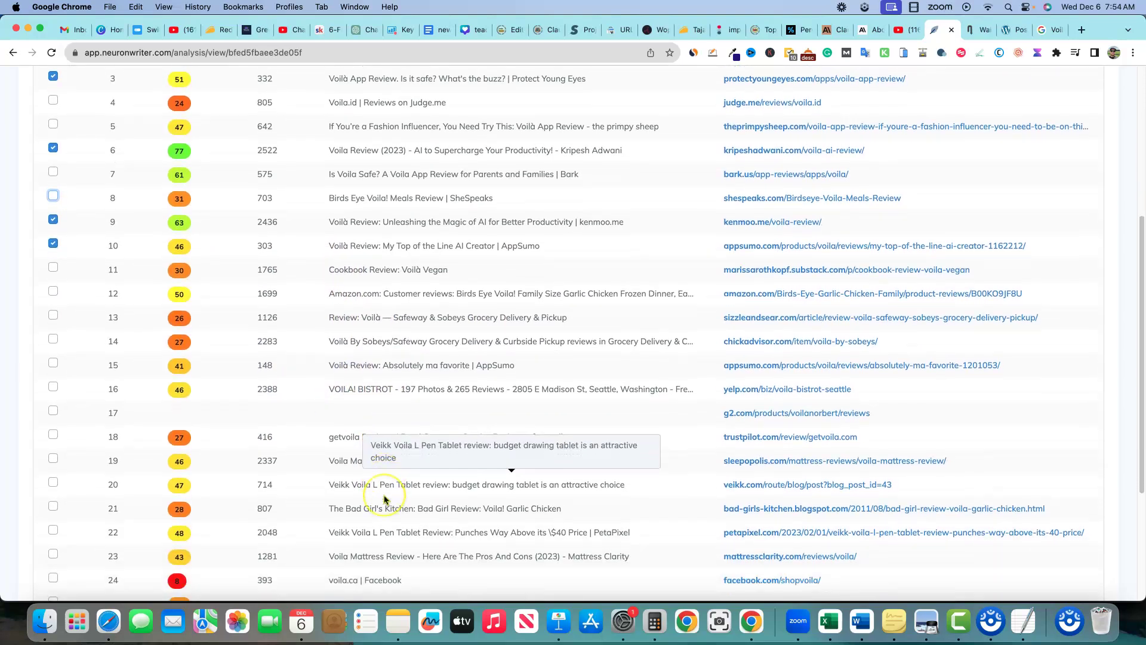
scroll(384, 499, "down", 3)
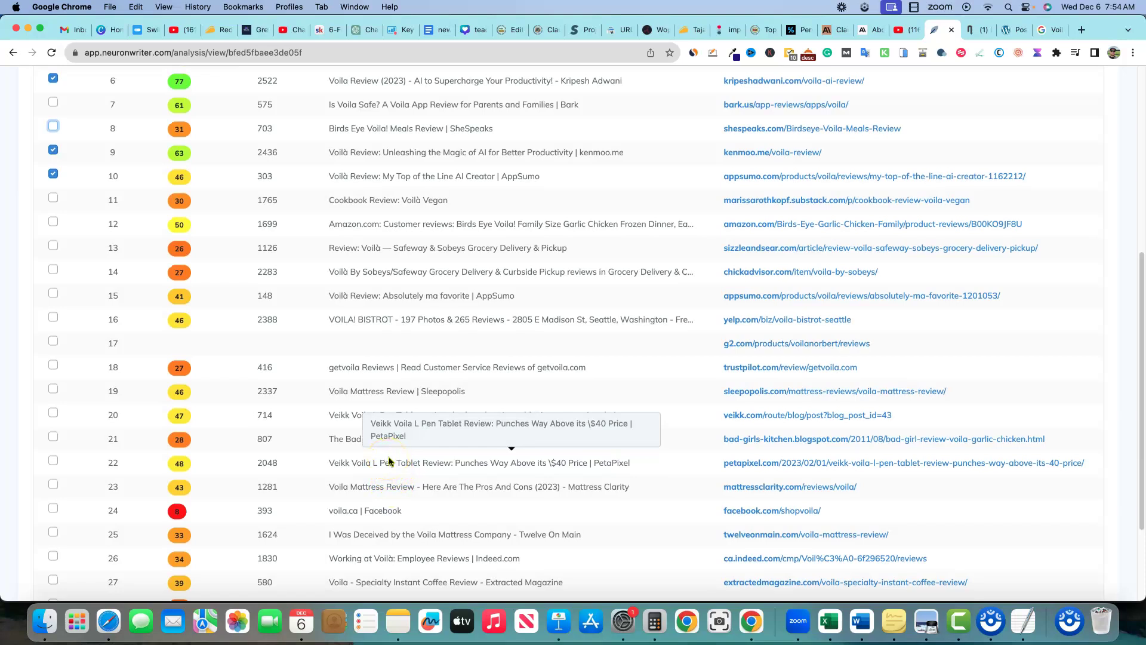
left_click(393, 453)
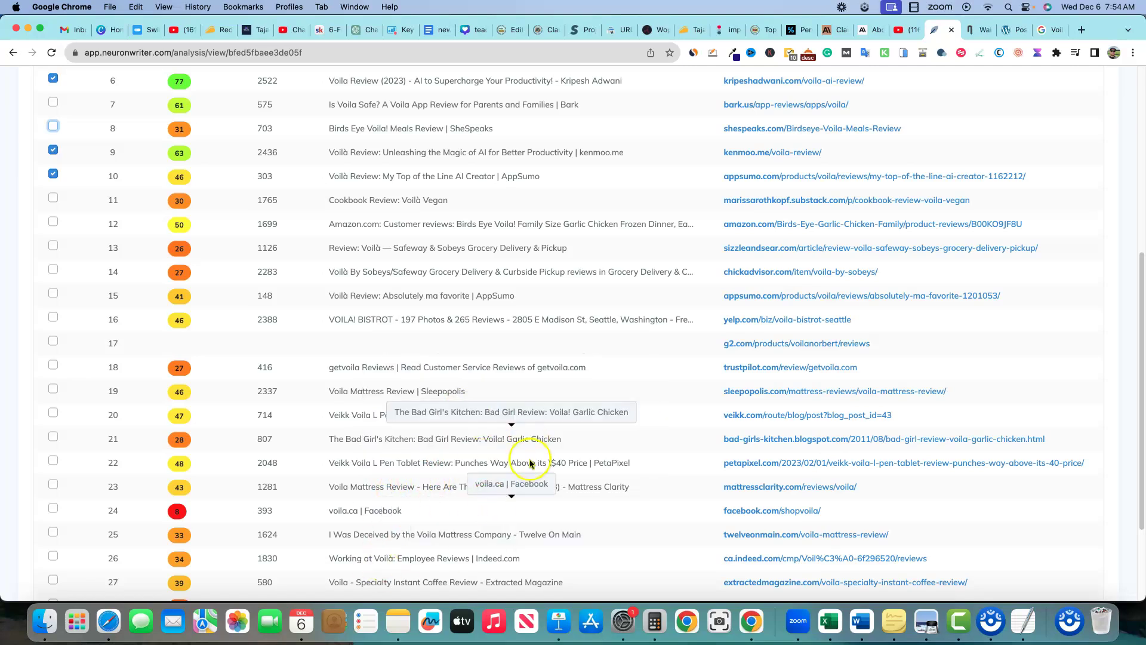
scroll(536, 455, "up", 5)
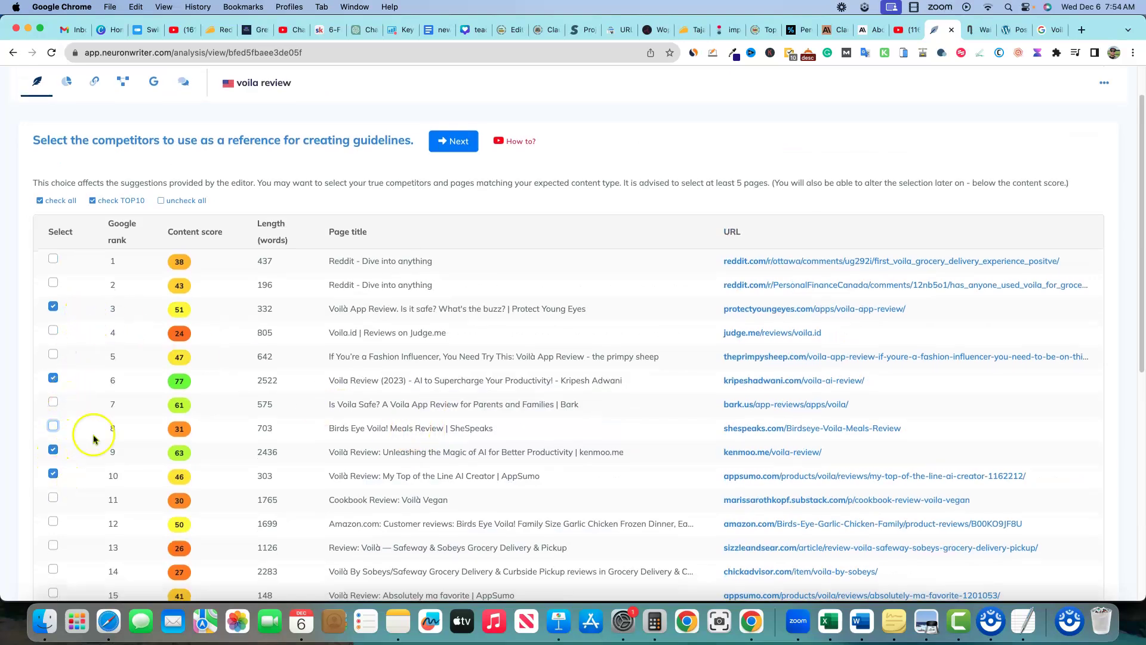
Decline continuing with four competitors, add the rank 15 AppSumo page "Voilà Review: Absolutely ma favorite", and proceed to the content editor
left_click(458, 142)
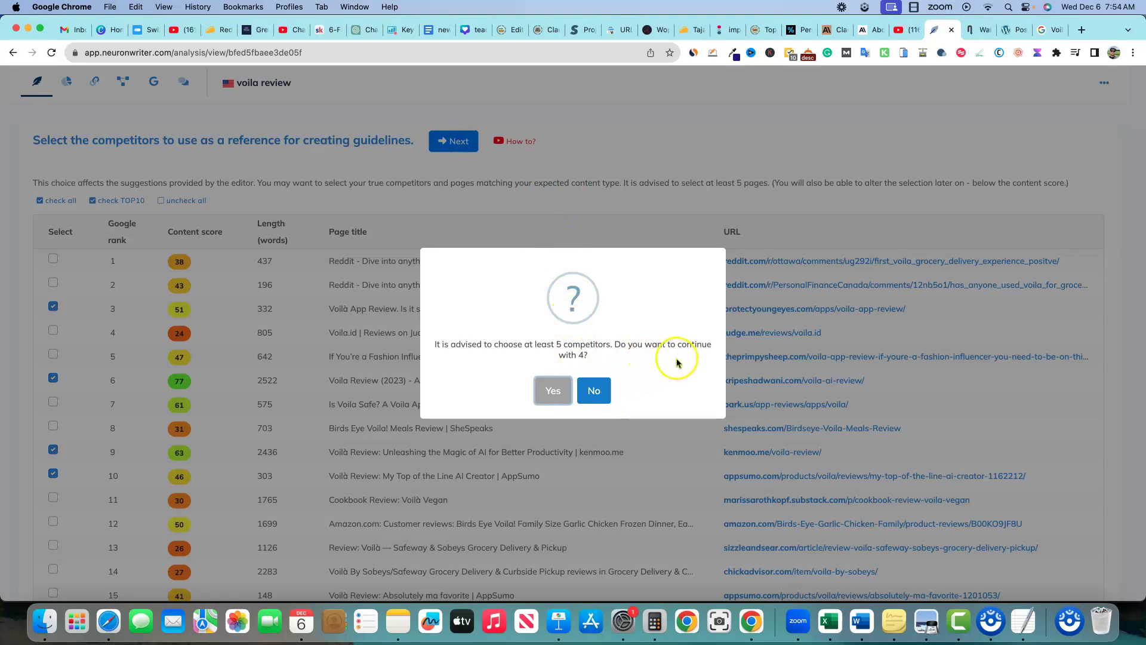
left_click(593, 394)
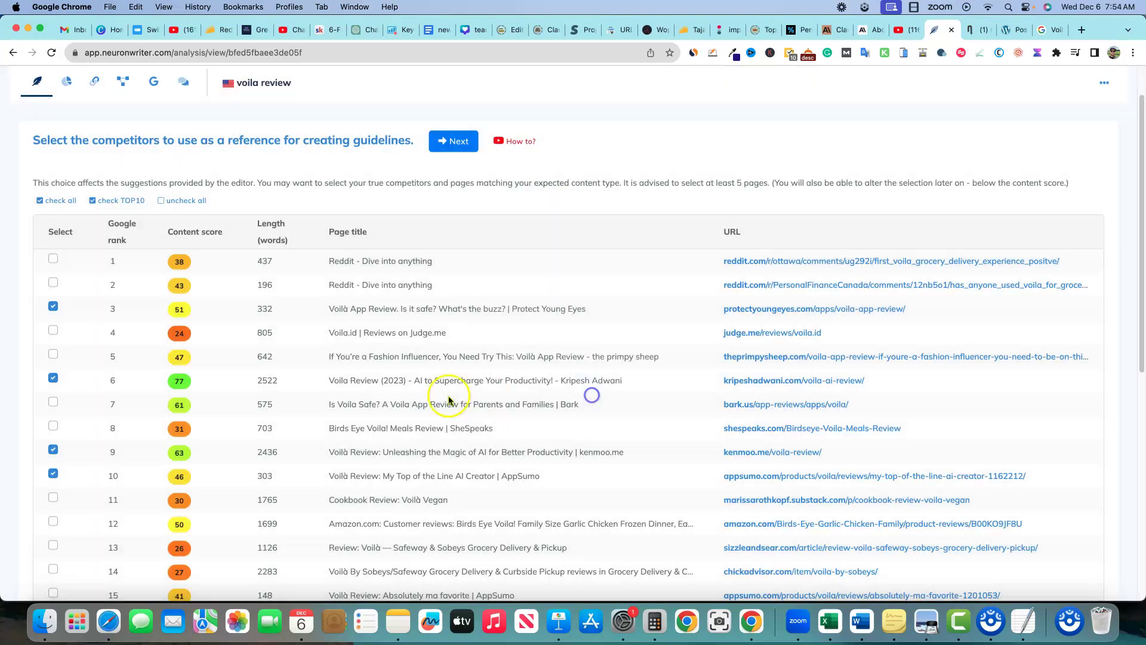
scroll(251, 433, "down", 5)
scroll(267, 430, "down", 7)
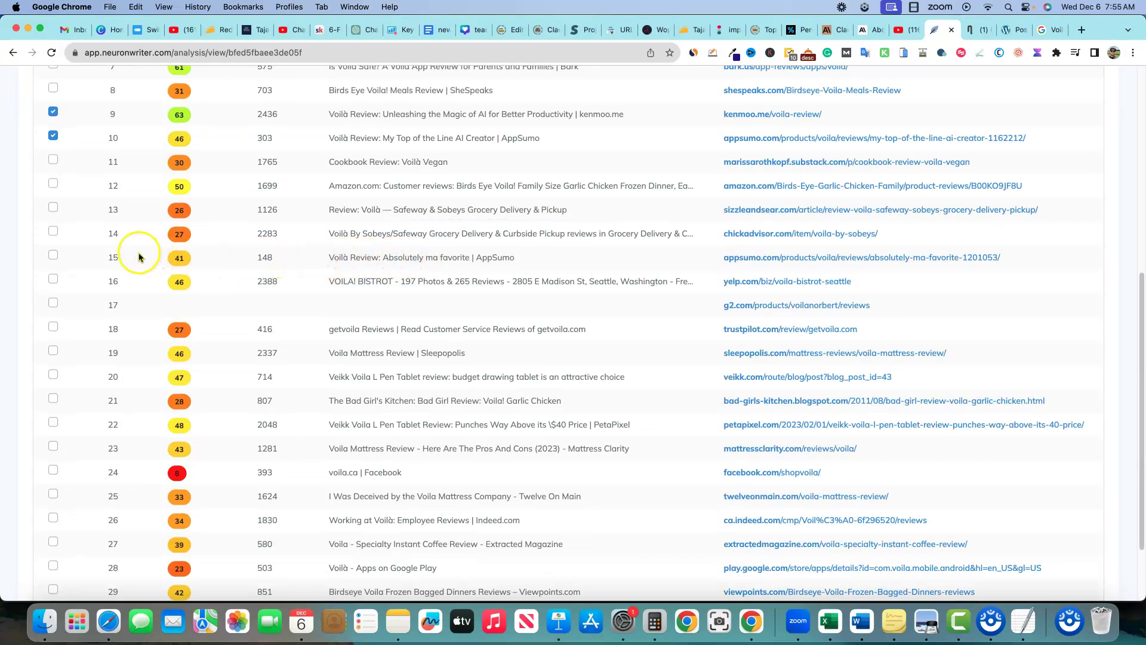
left_click(53, 256)
scroll(397, 231, "up", 12)
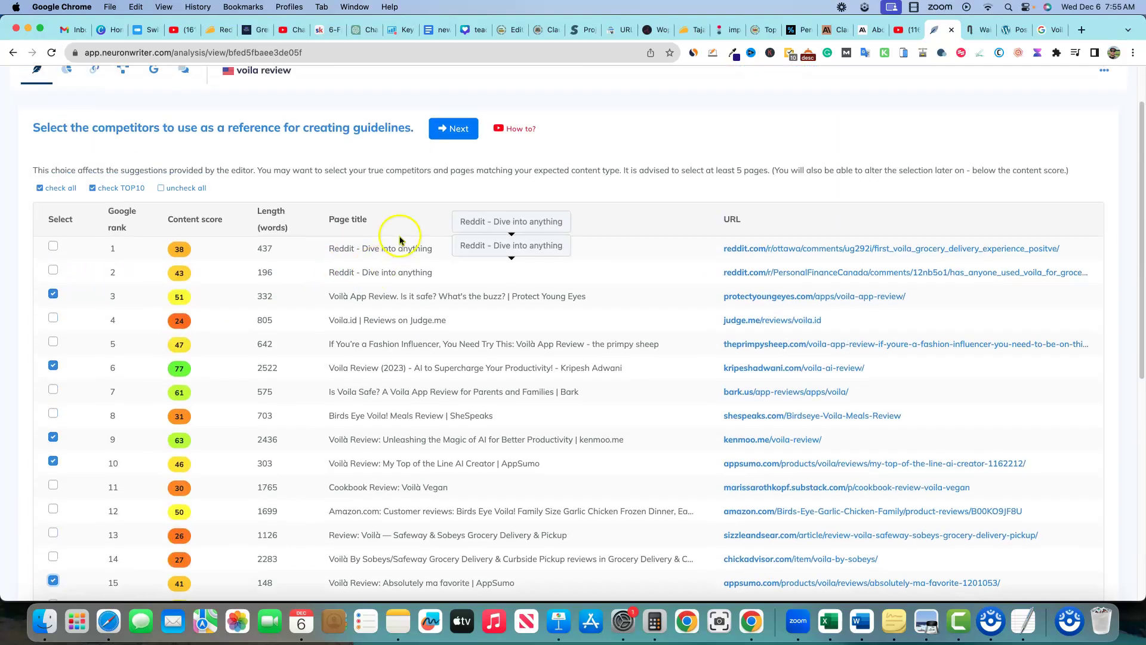
left_click(465, 139)
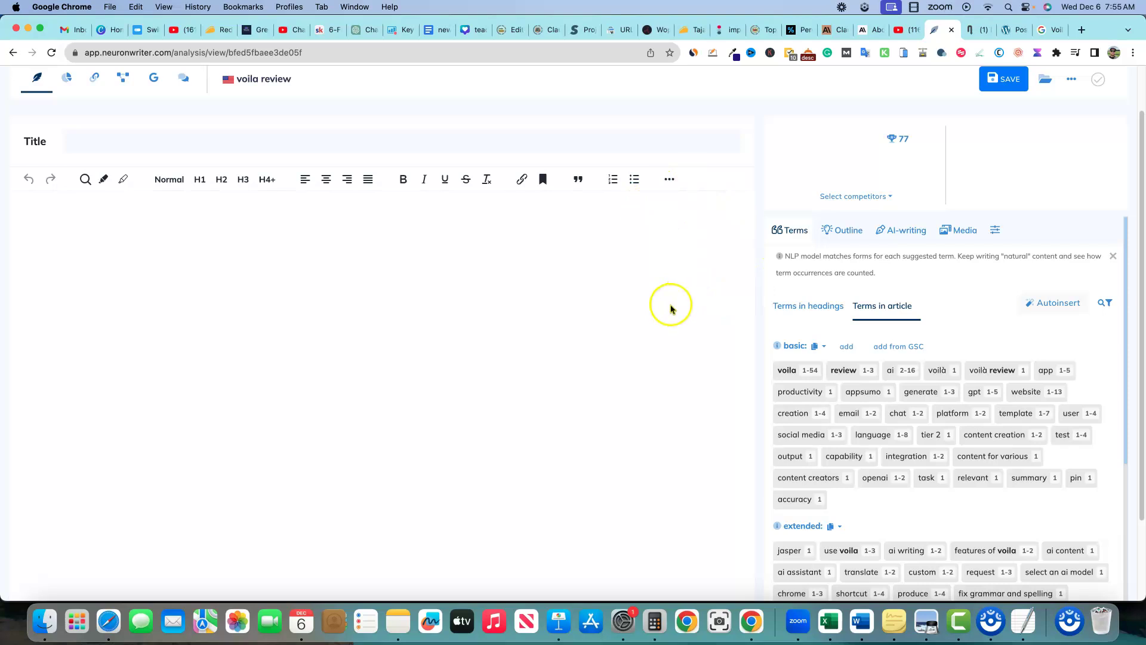
Review the suggested article terms, copy them all as a list of terms, and paste them below the LearnWire Claude/YouTube prompt in Notes
scroll(811, 422, "down", 5)
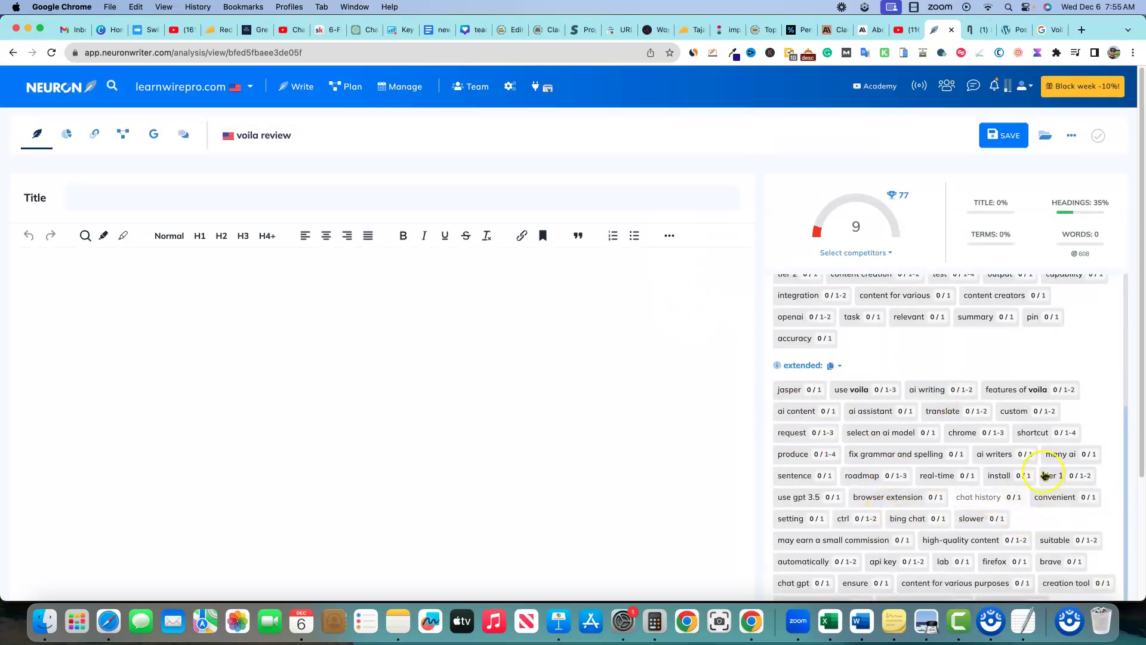
scroll(1015, 447, "down", 5)
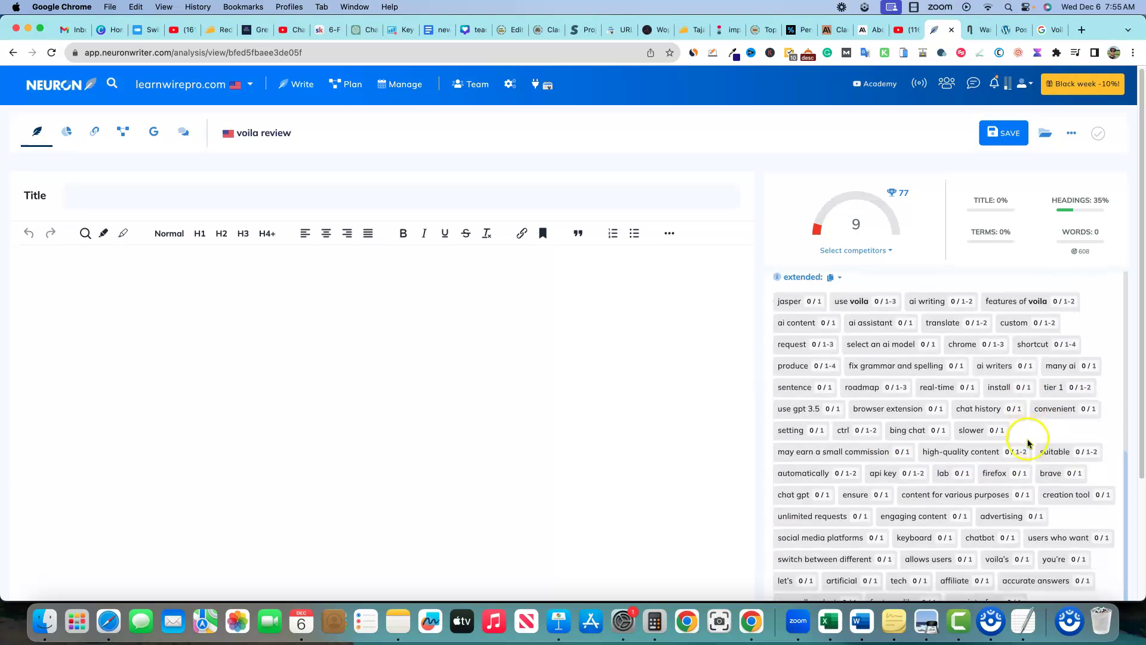
scroll(1033, 490, "up", 1)
scroll(1033, 488, "up", 10)
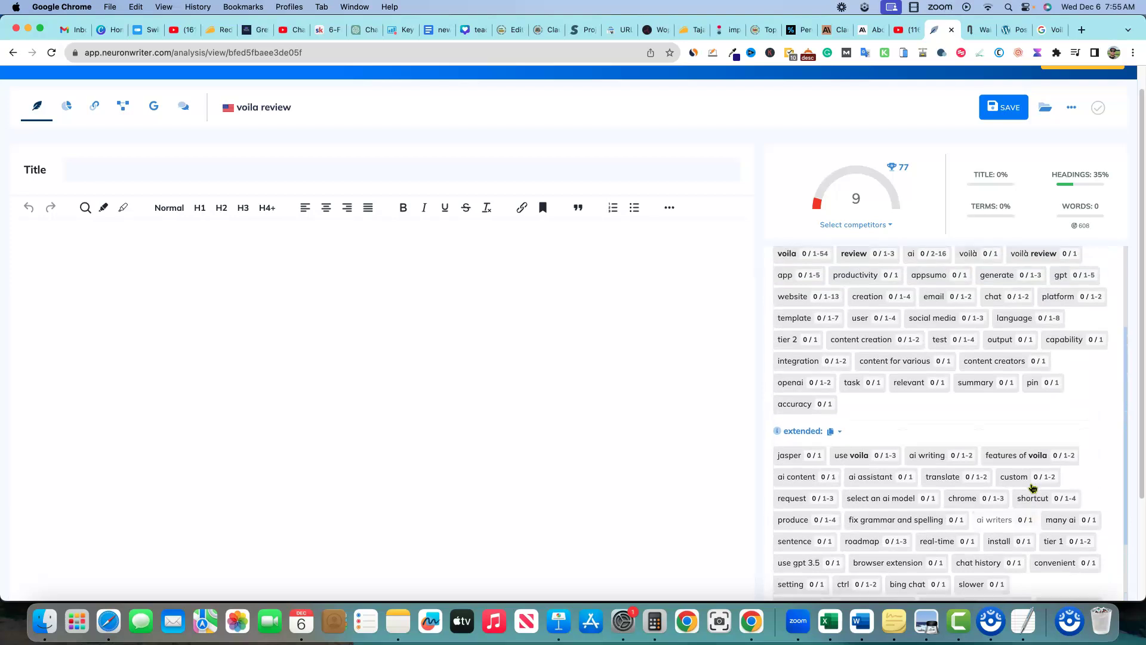
scroll(1032, 487, "up", 3)
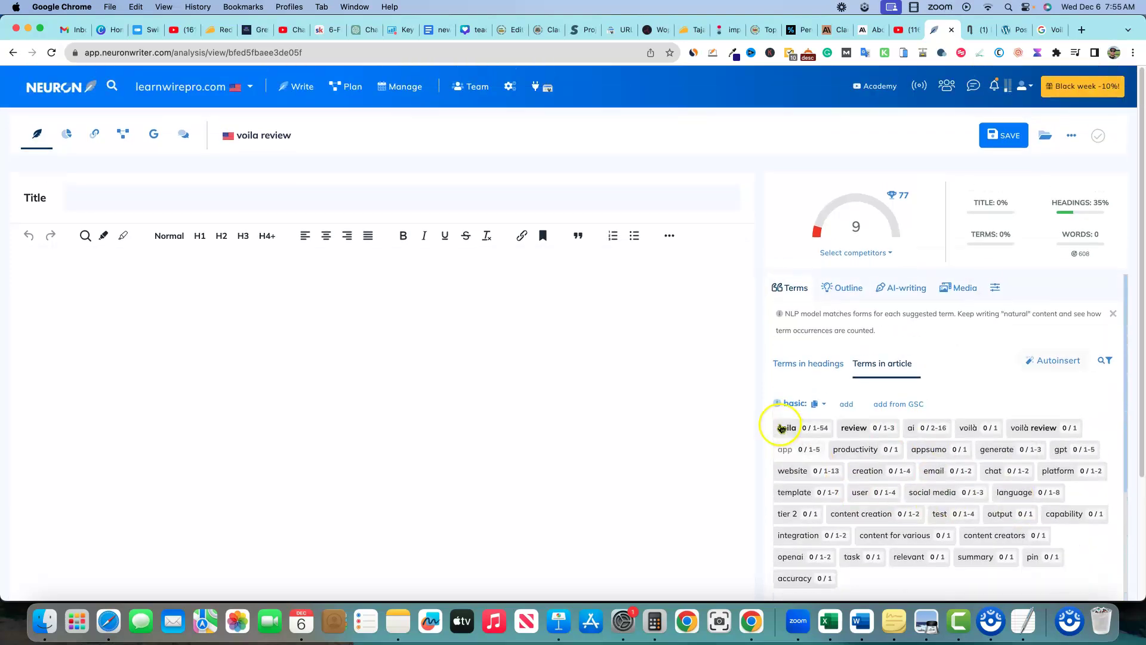
scroll(929, 410, "down", 10)
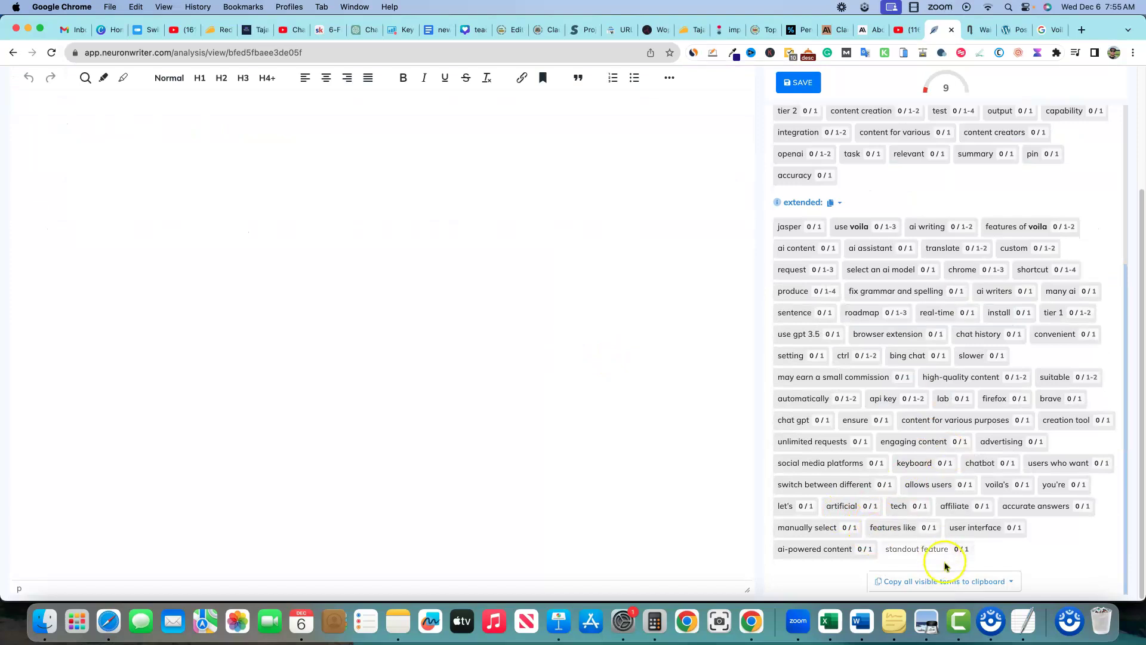
left_click(1011, 582)
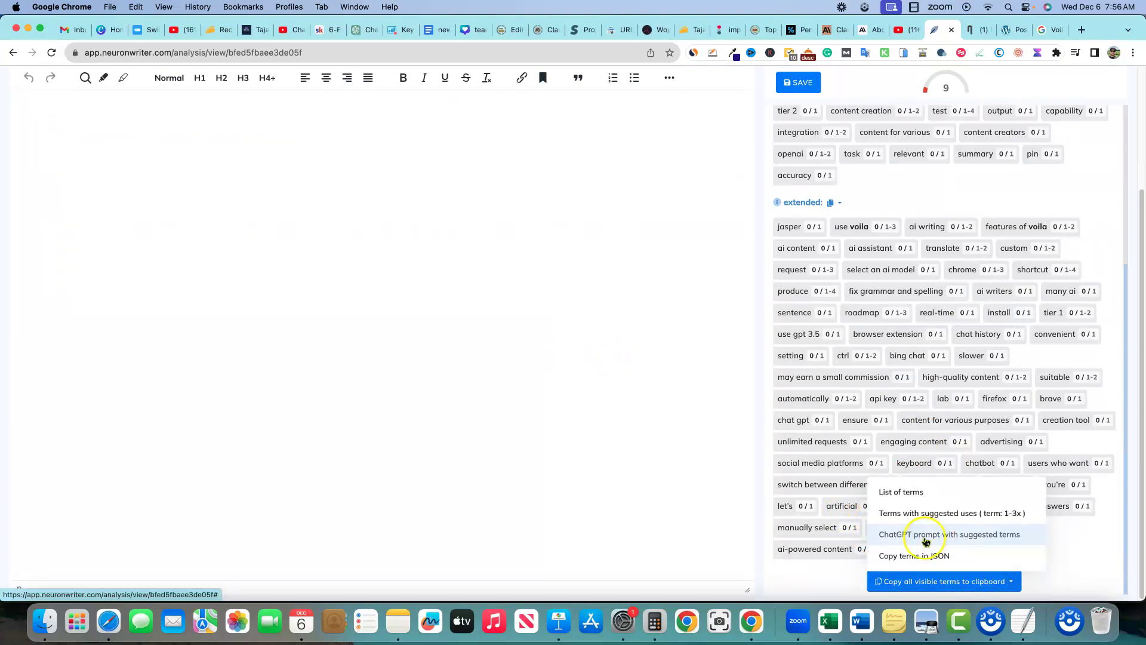
left_click(910, 492)
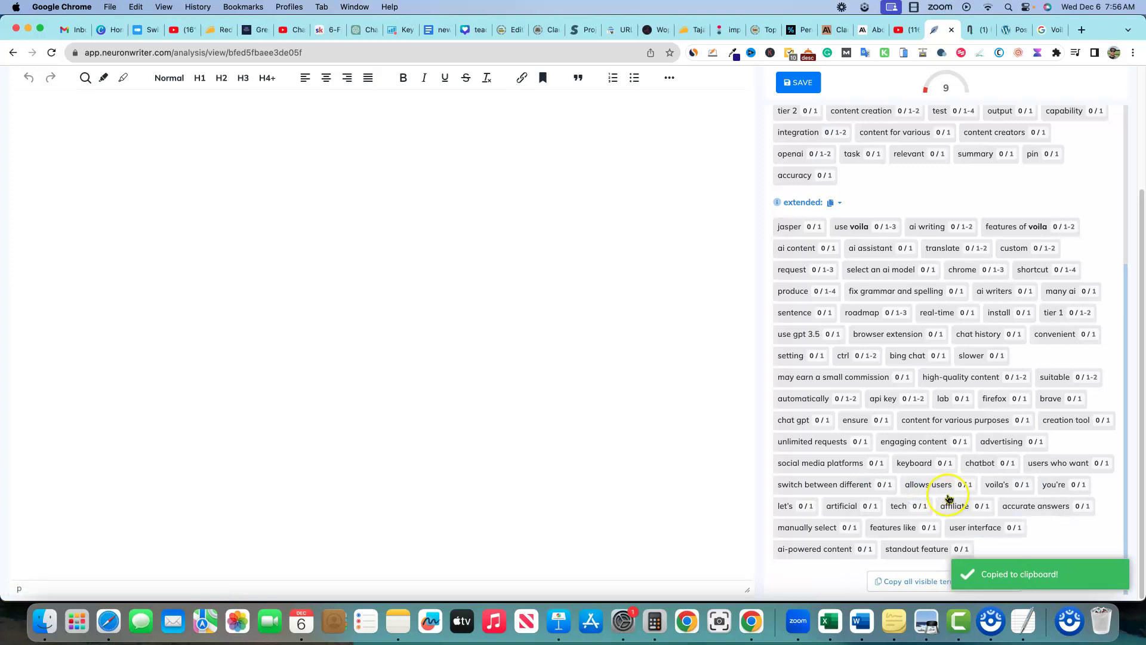
left_click(398, 621)
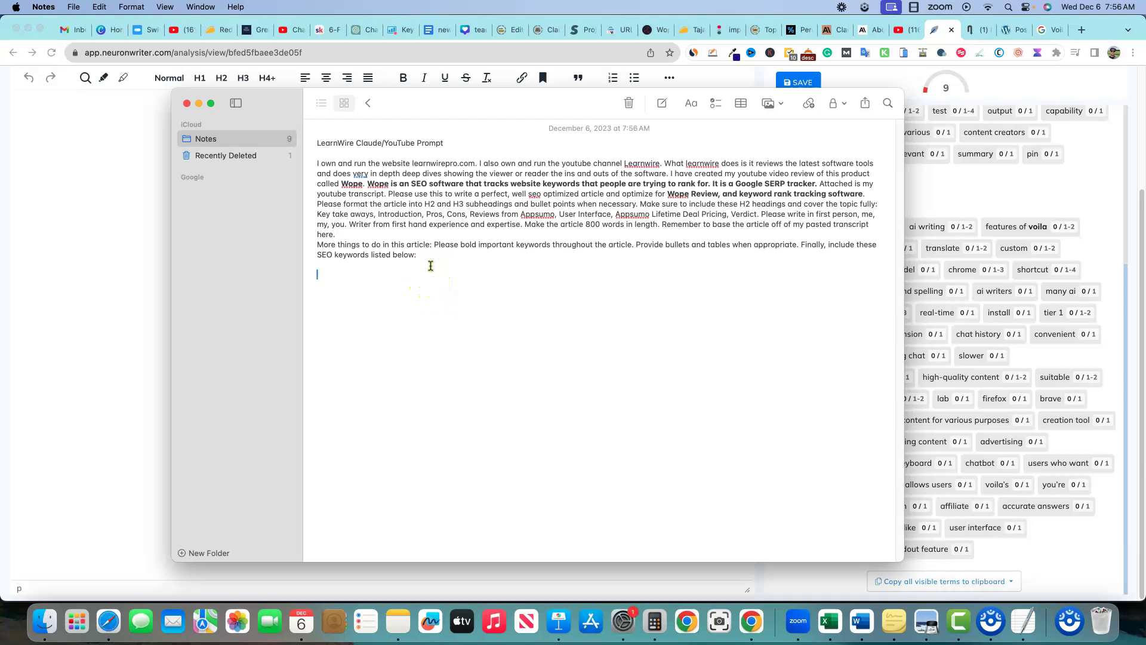
key("super+v")
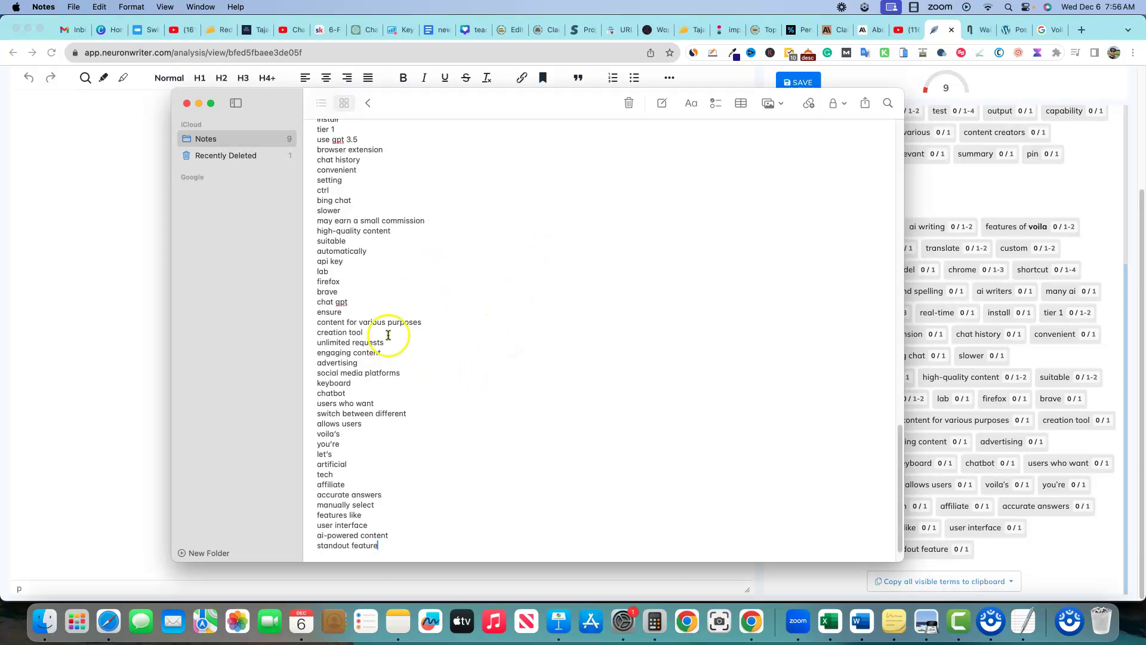
Delete the title, description, H1 header and H2 header terms from the pasted keyword list, so that it starts at BASIC TEXT TERMS
scroll(391, 327, "up", 5)
scroll(386, 329, "up", 10)
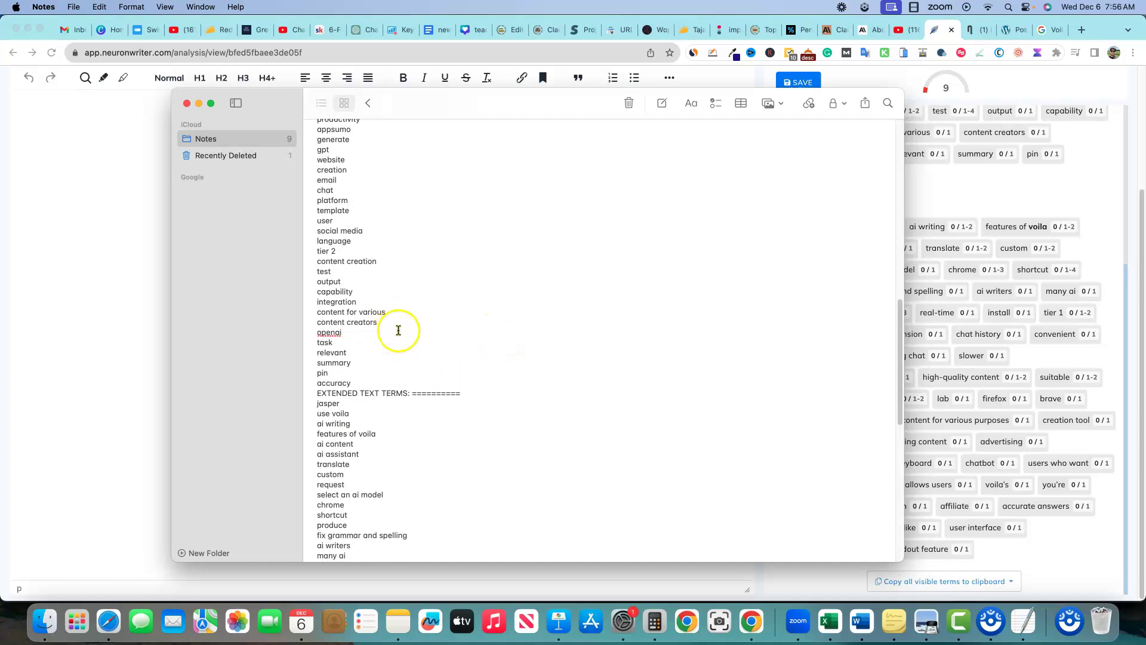
scroll(384, 472, "up", 12)
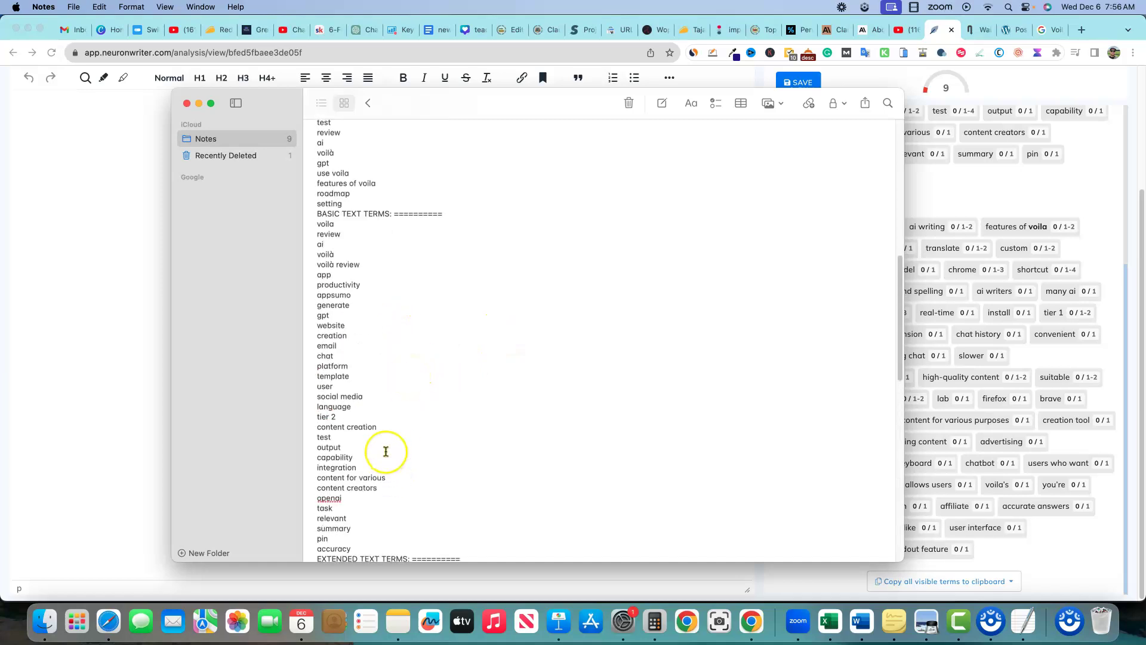
scroll(386, 452, "up", 5)
left_click(320, 274)
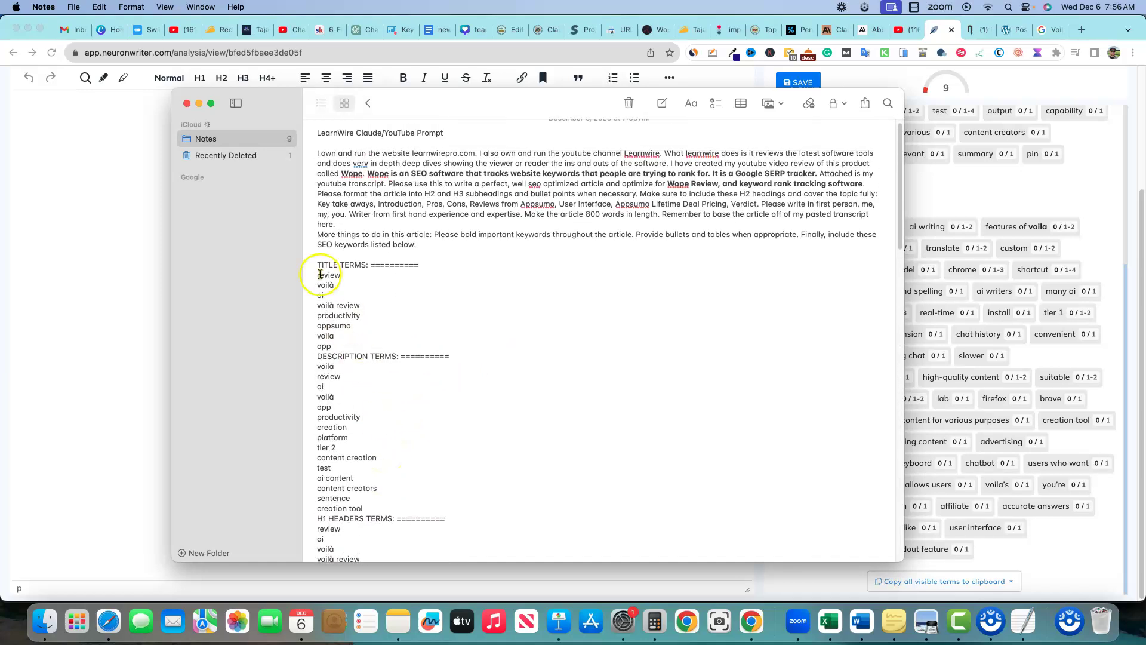
left_click_drag(327, 268, 476, 526)
key("BackSpace")
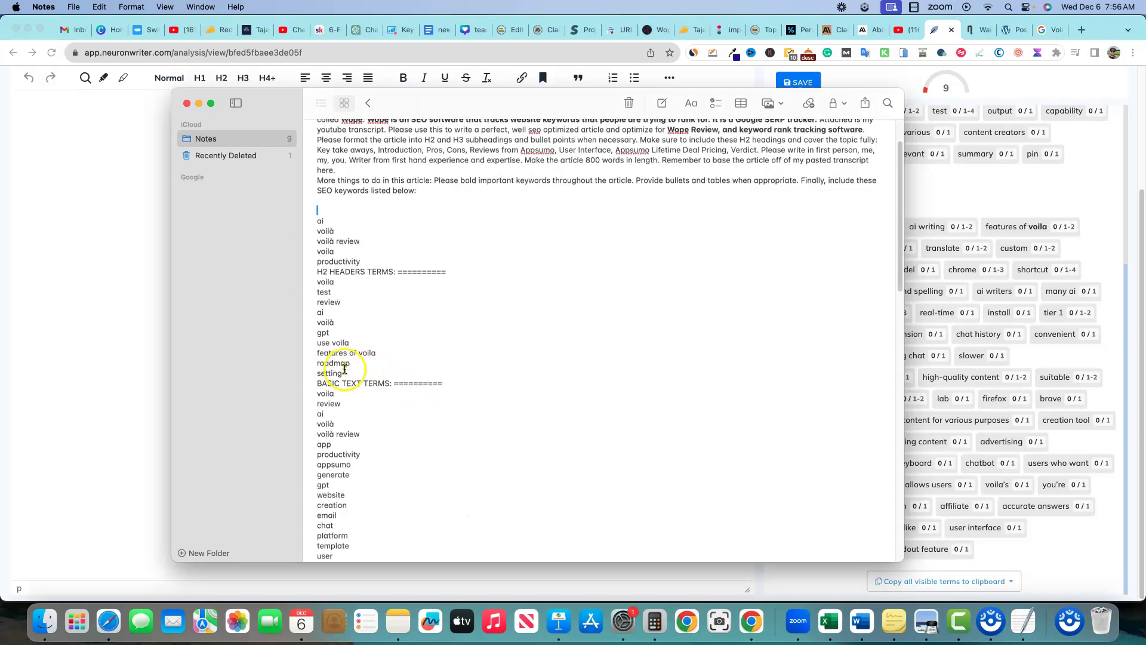
left_click_drag(336, 370, 314, 221)
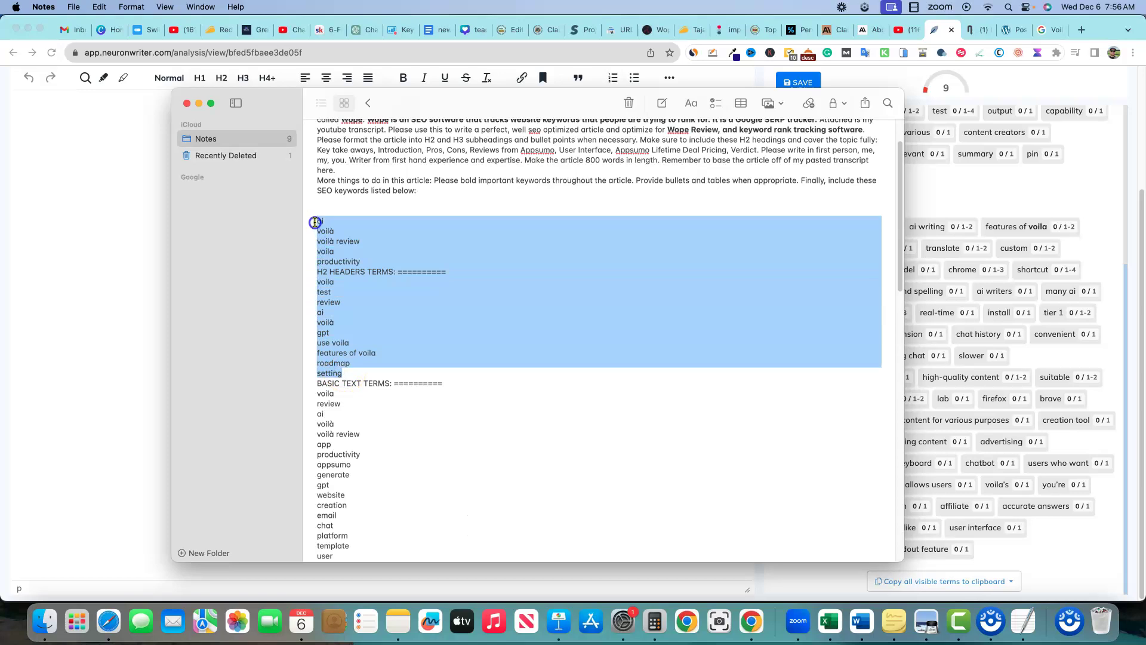
key("BackSpace")
key("BackSpace")
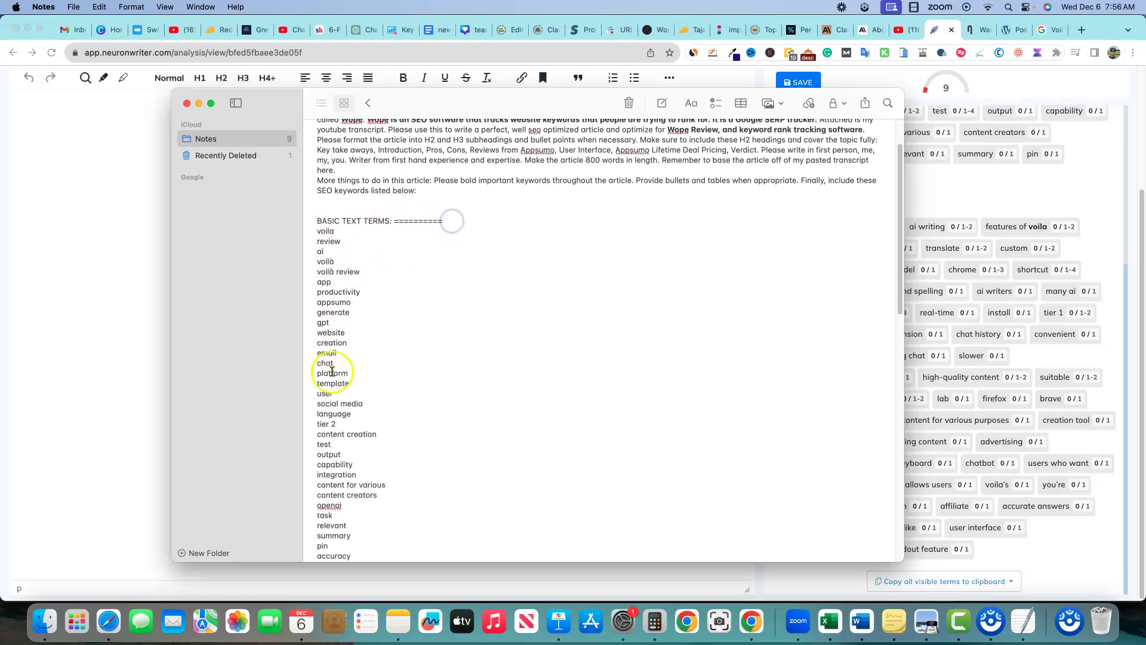
Remove the EXTENDED TEXT TERMS heading and the term jasper from the keyword list in the note
scroll(335, 389, "down", 5)
left_click_drag(486, 443, 347, 439)
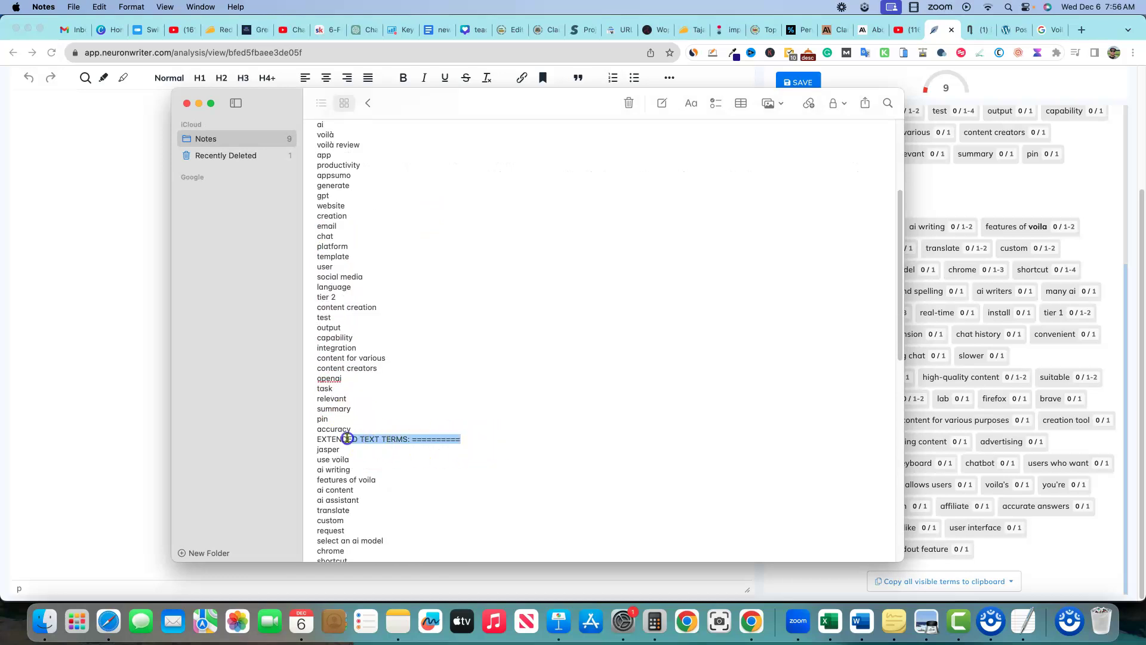
key("BackSpace")
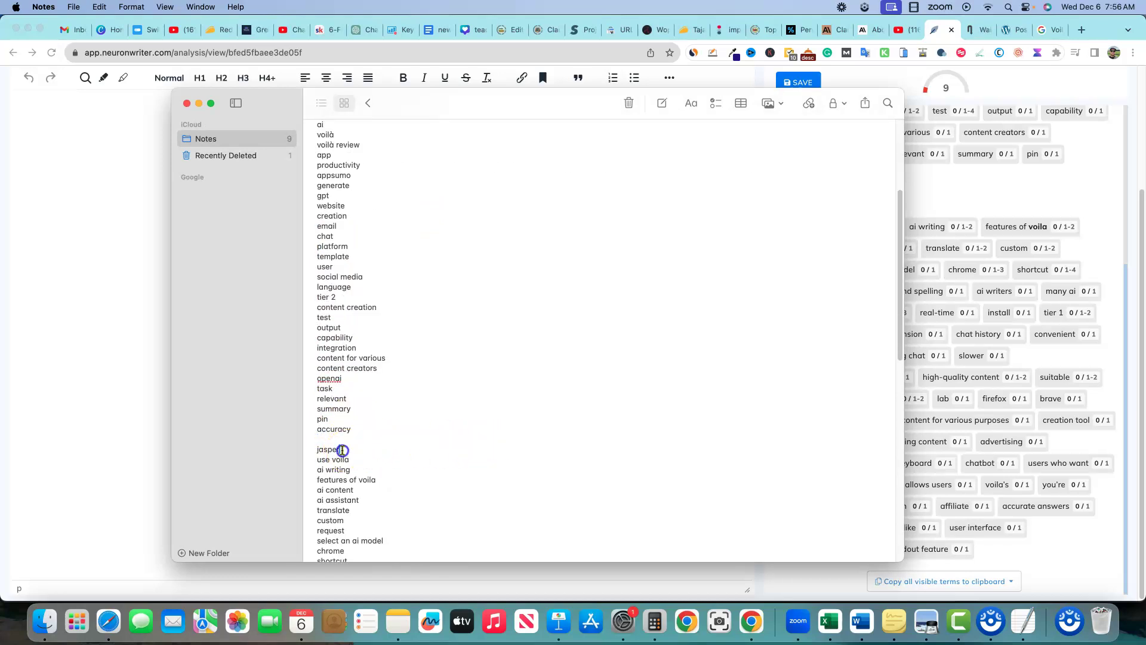
key("BackSpace")
key("BackSpace")
key("BackSpace")
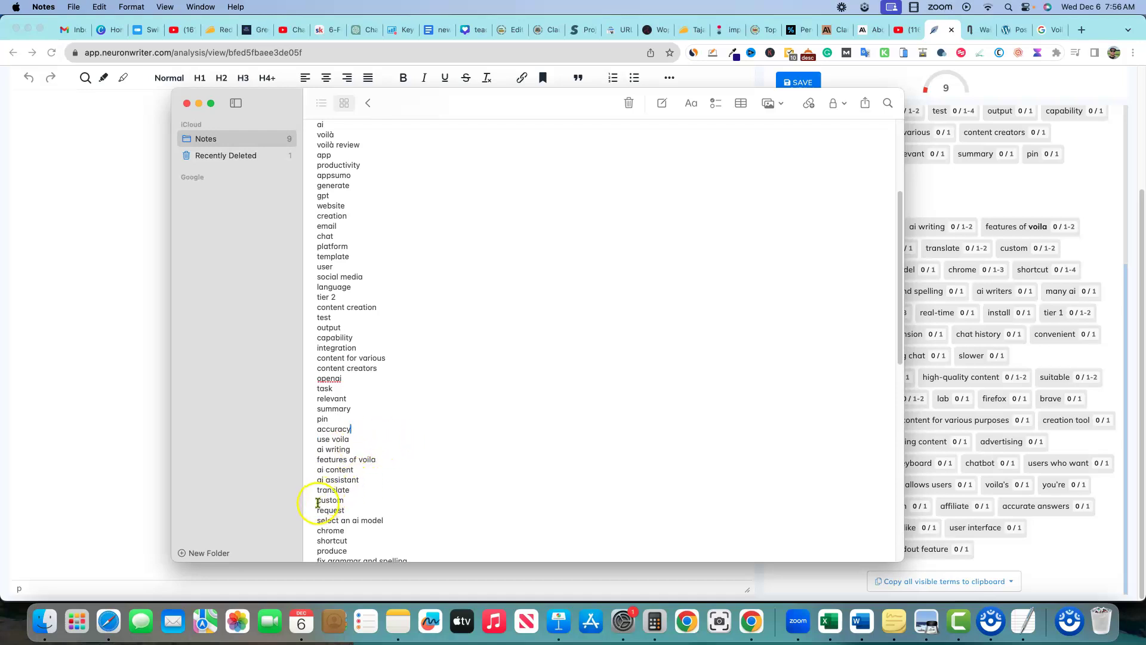
Delete the extended terms from custom through standout feature at the end of the keyword list
left_click_drag(338, 502, 392, 638)
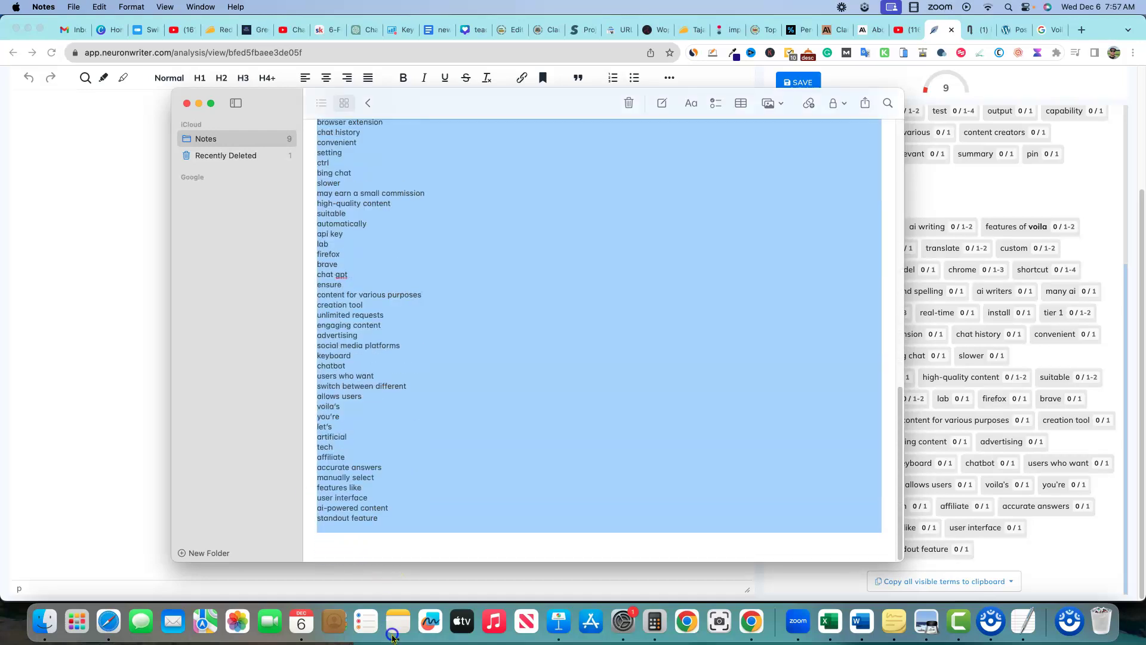
left_click(448, 461)
scroll(434, 445, "up", 15)
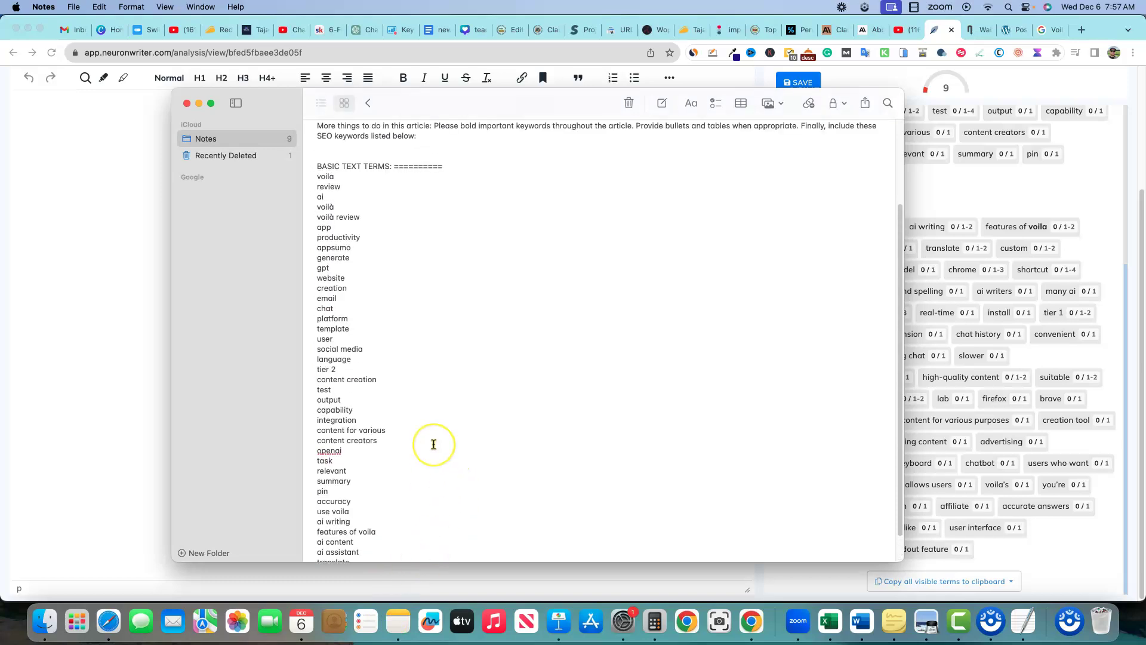
Delete the BASIC TEXT TERMS heading and the blank lines so the keyword list directly follows the prompt text
scroll(434, 444, "down", 2)
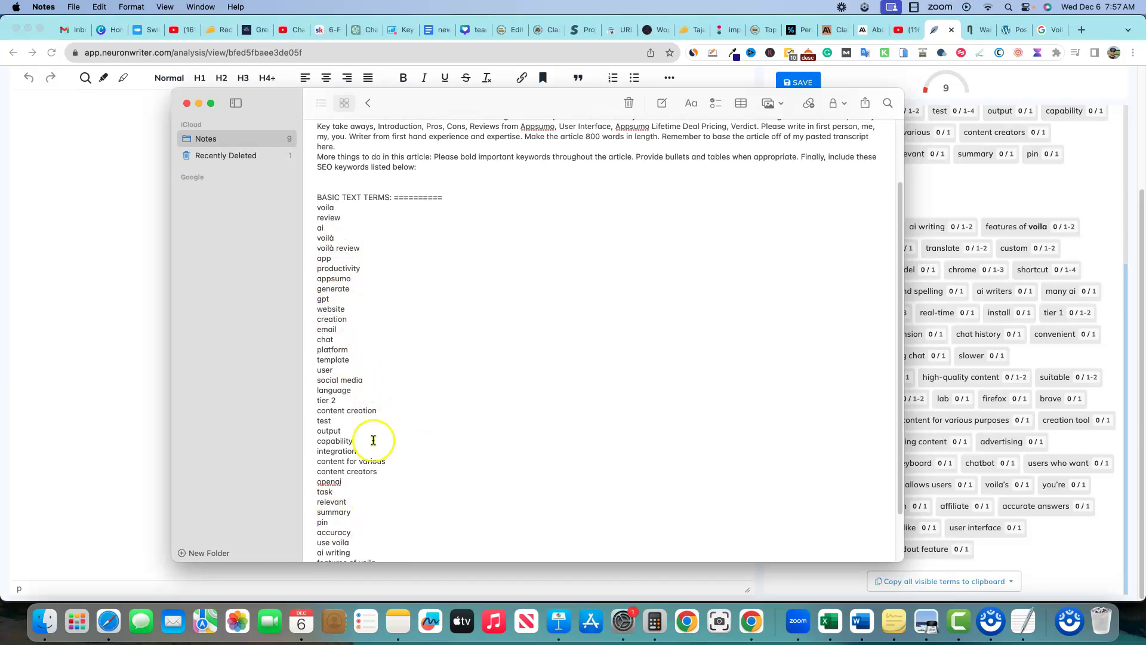
scroll(399, 409, "up", 4)
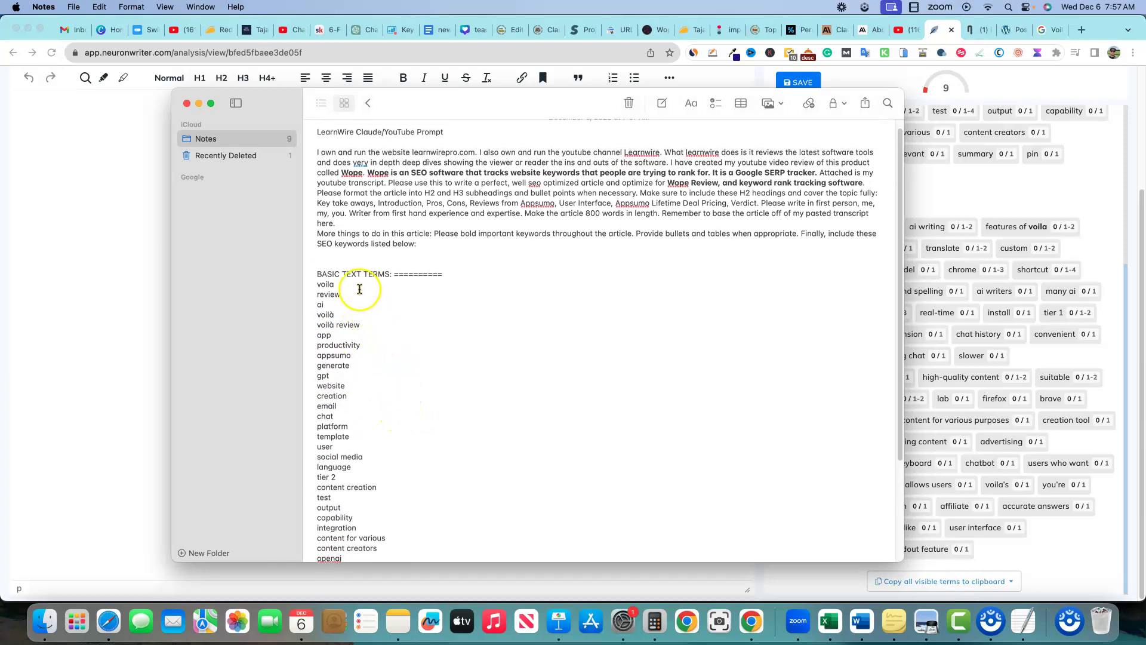
left_click_drag(447, 273, 344, 274)
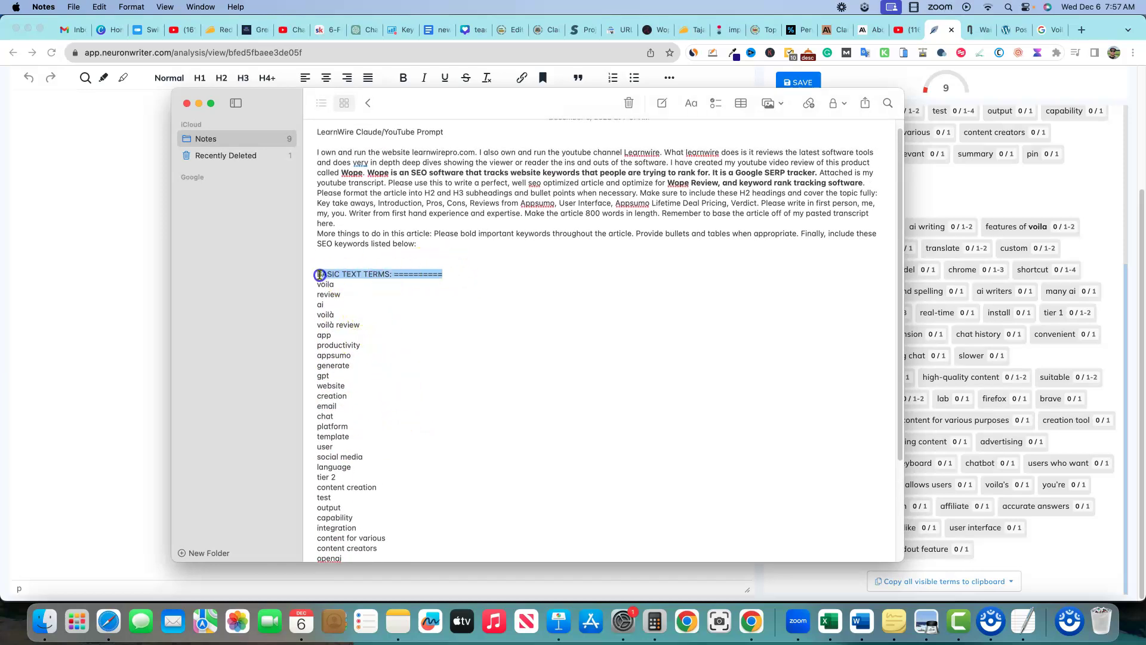
key("BackSpace")
key("BackSpace")
key("BackSpace")
key("BackSpace")
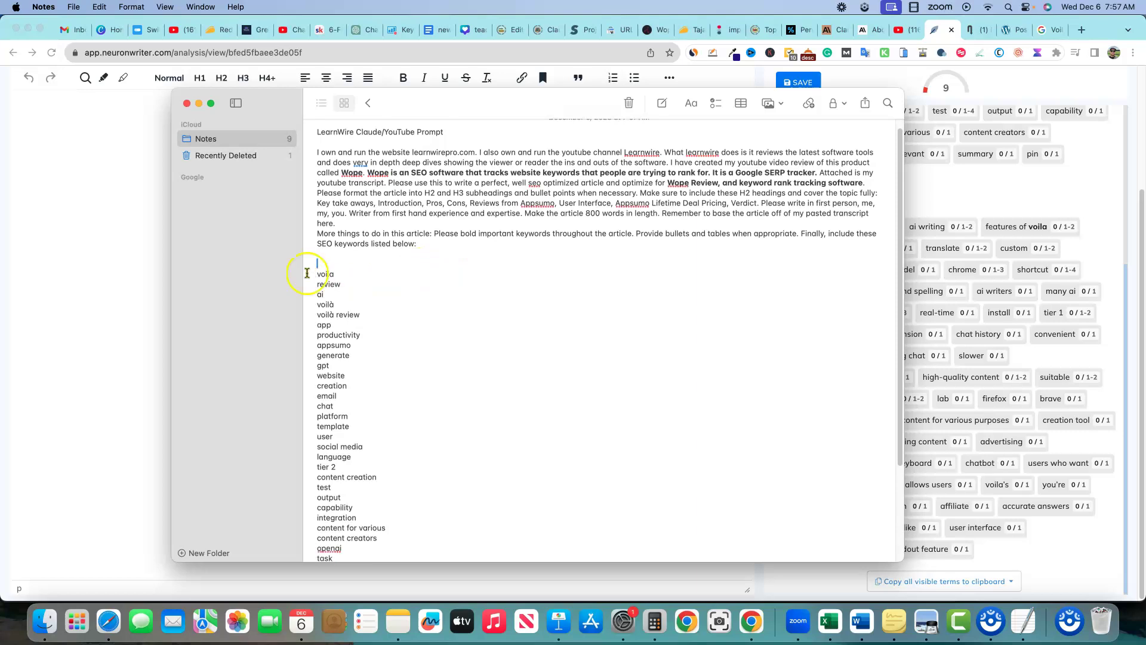
Review the prompt's opening sentences and replace the product name Wope with Voila in the "called" phrase and at the start of the description sentence
scroll(448, 283, "up", 1)
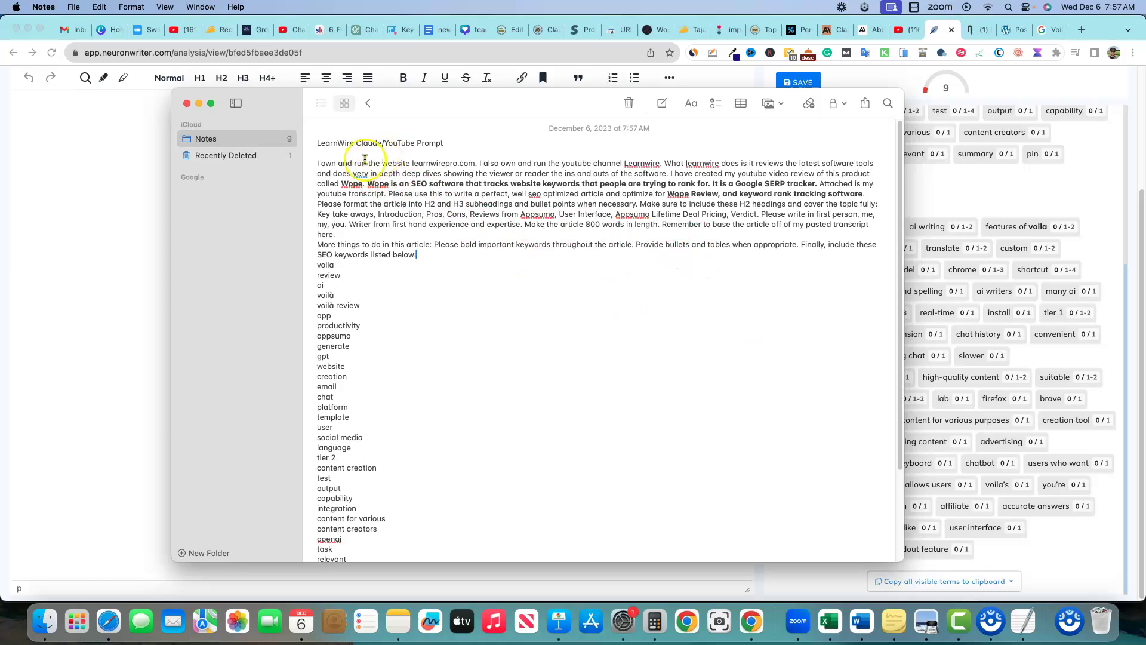
left_click_drag(355, 165, 448, 167)
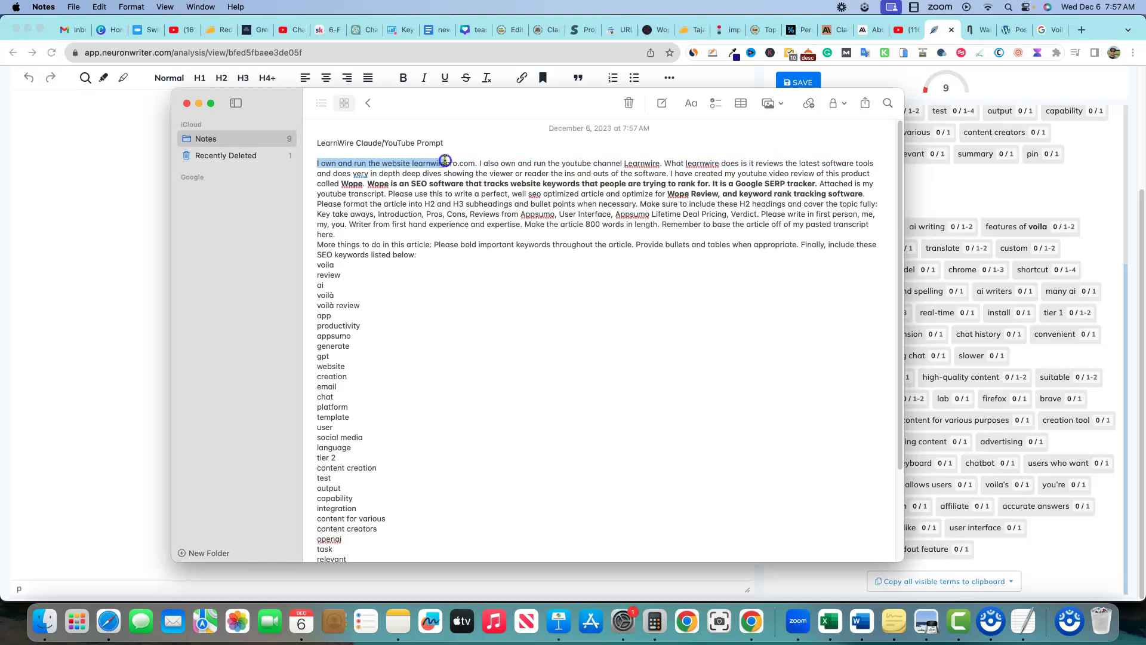
left_click_drag(629, 169, 858, 175)
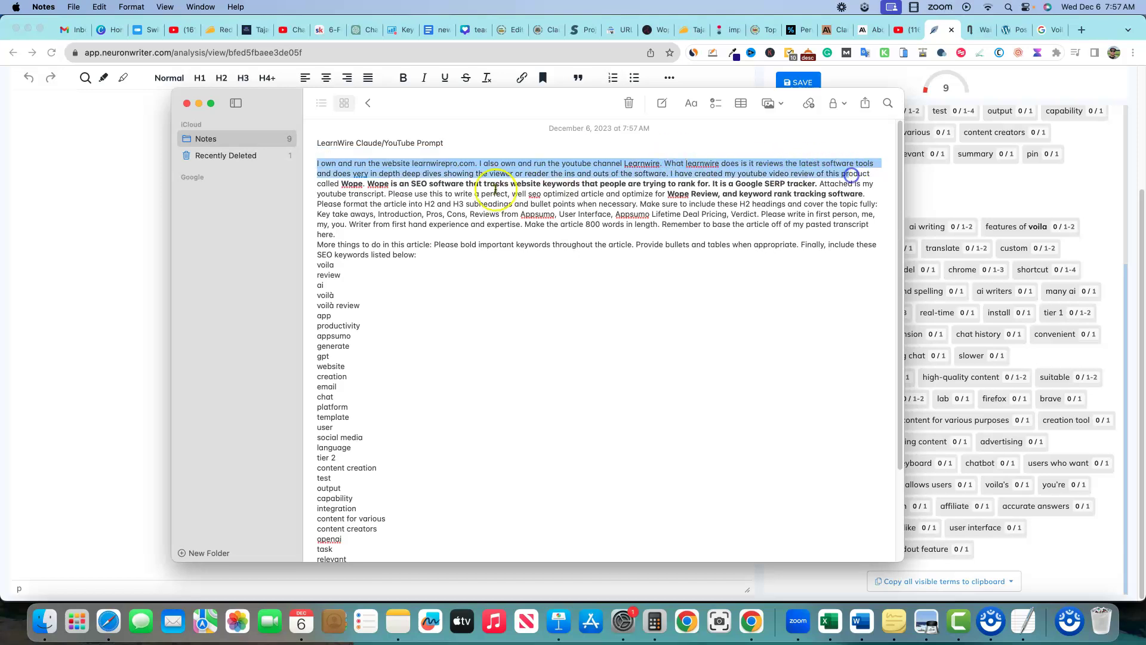
left_click(401, 196)
key("BackSpace")
key("BackSpace")
key("BackSpace")
key("BackSpace")
key("BackSpace")
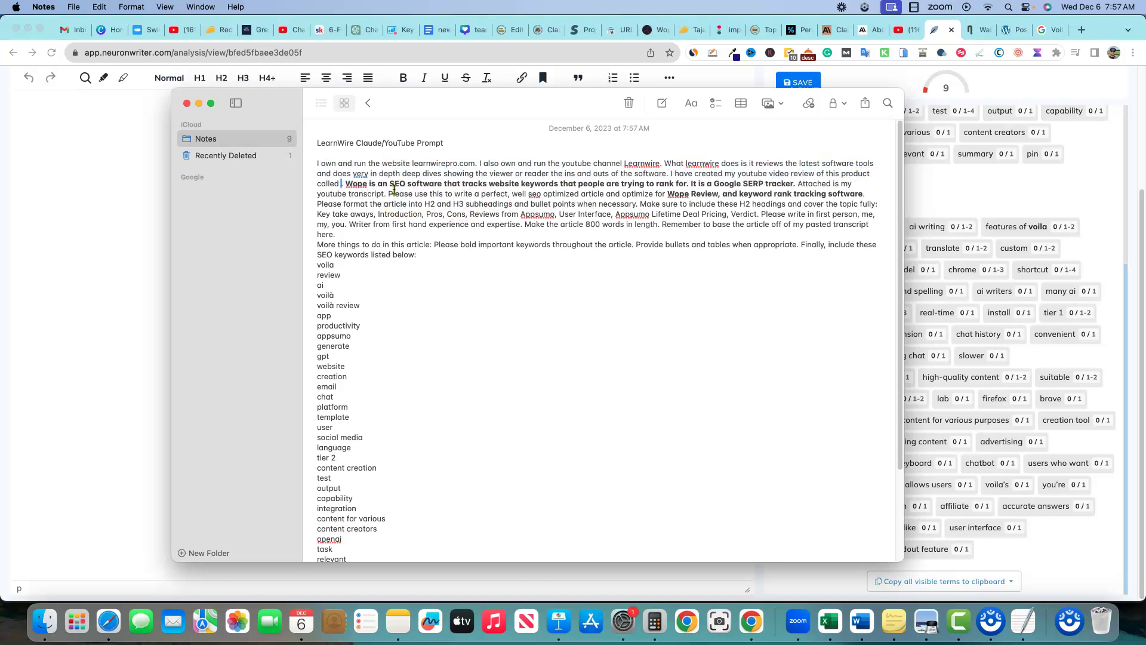
type("Voilà")
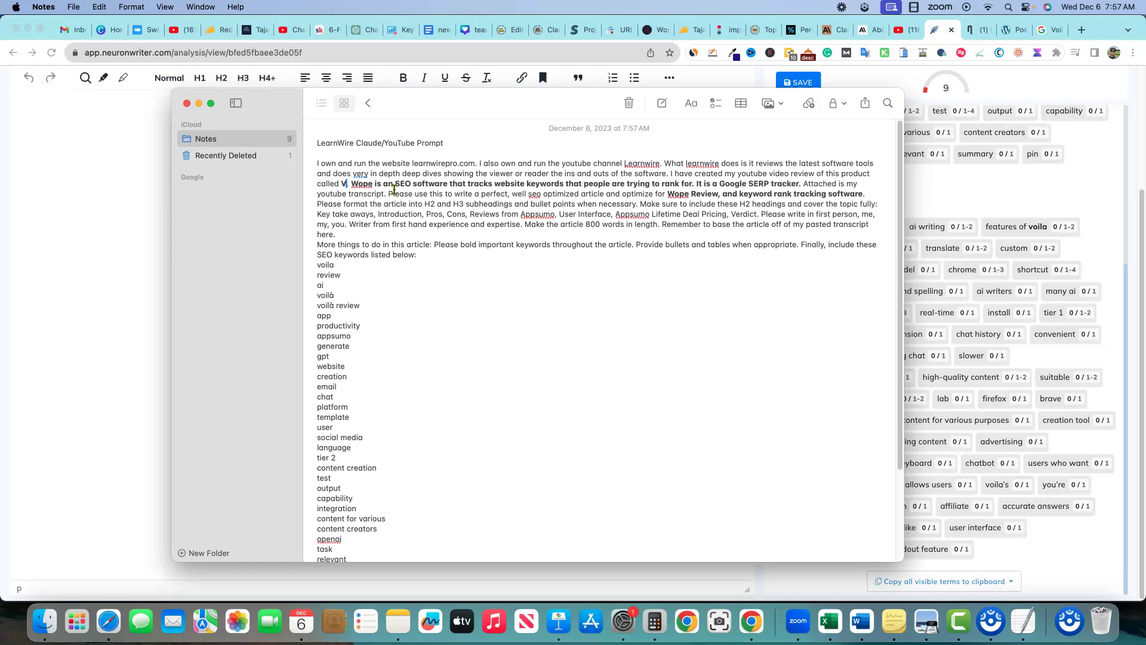
left_click(398, 189)
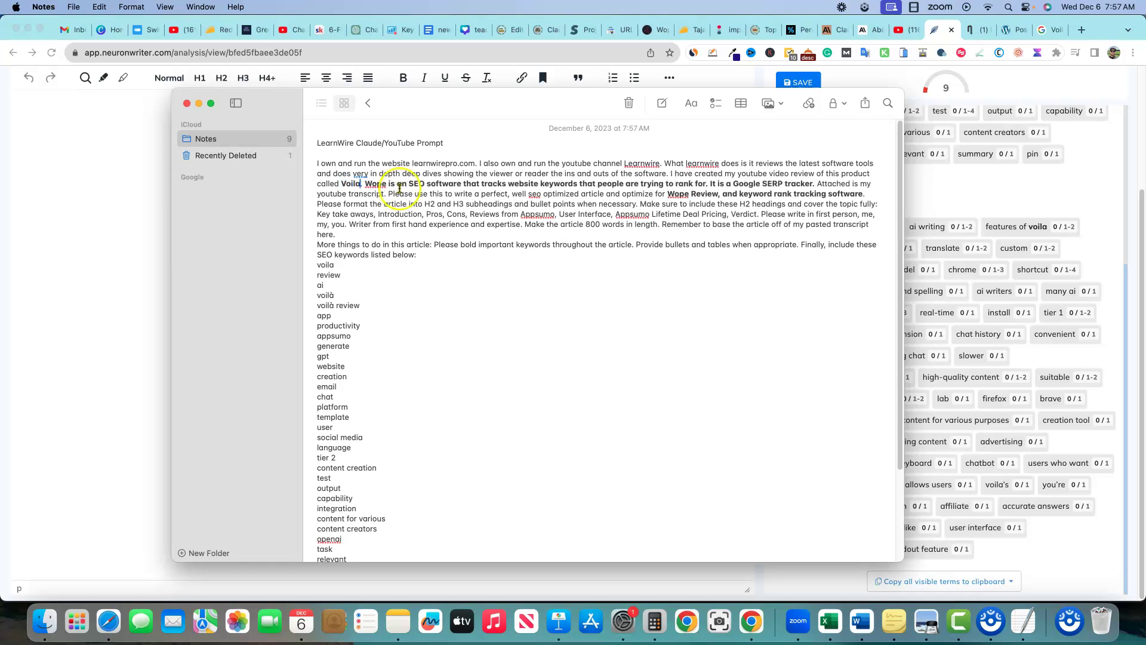
key("alt+BackSpace")
type("Voila")
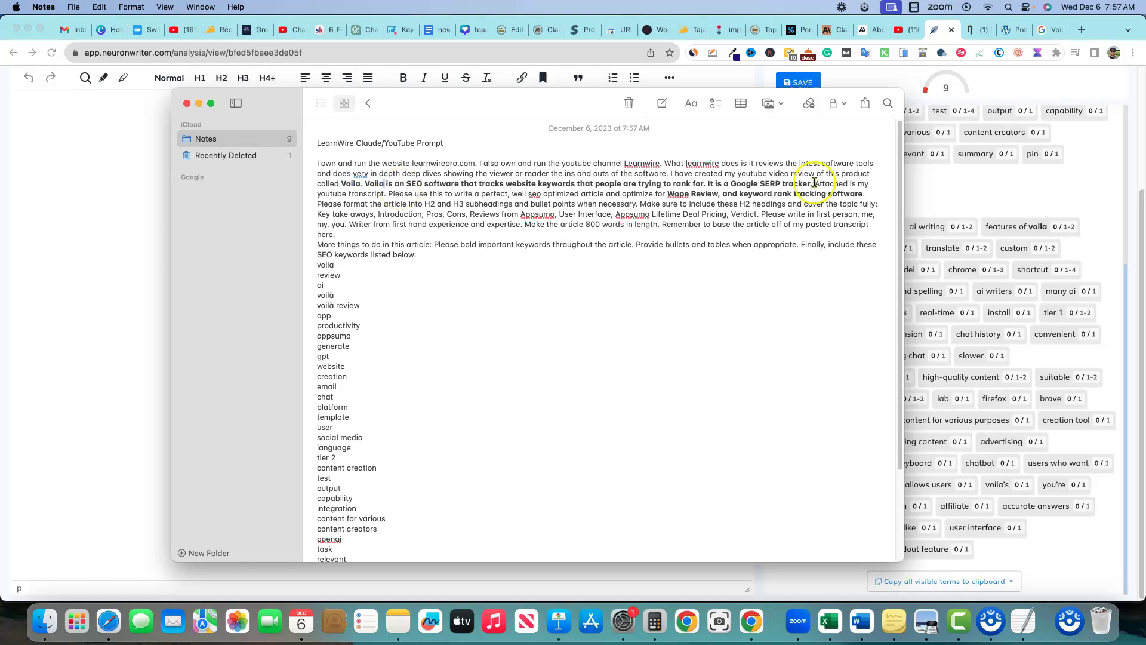
Replace the rank-tracking description after "SEO software that" with "uses the power of open AI and ChatGPT in your browser to make your work more efficient."
left_click_drag(814, 183, 480, 184)
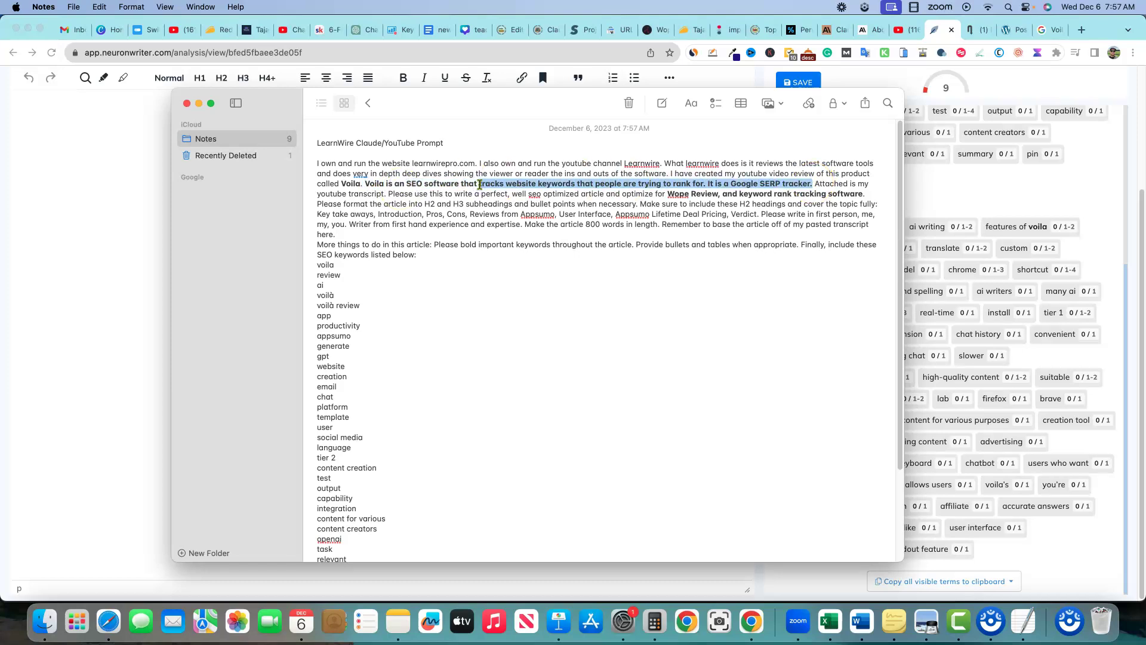
type("uses the power of open")
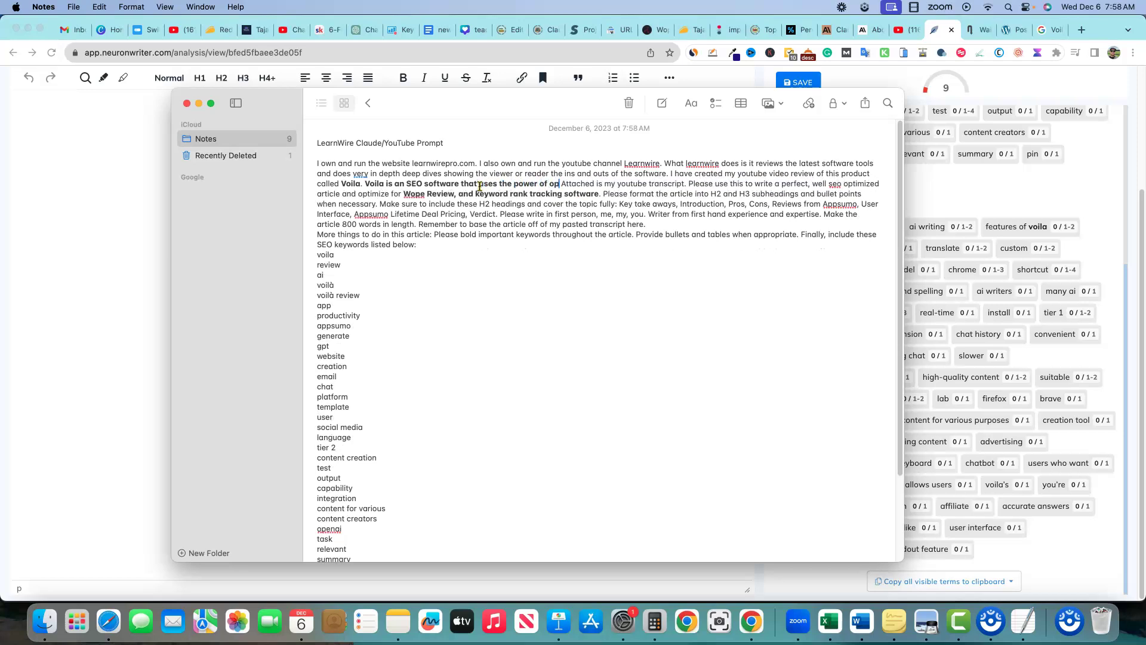
type(" AI and Chat")
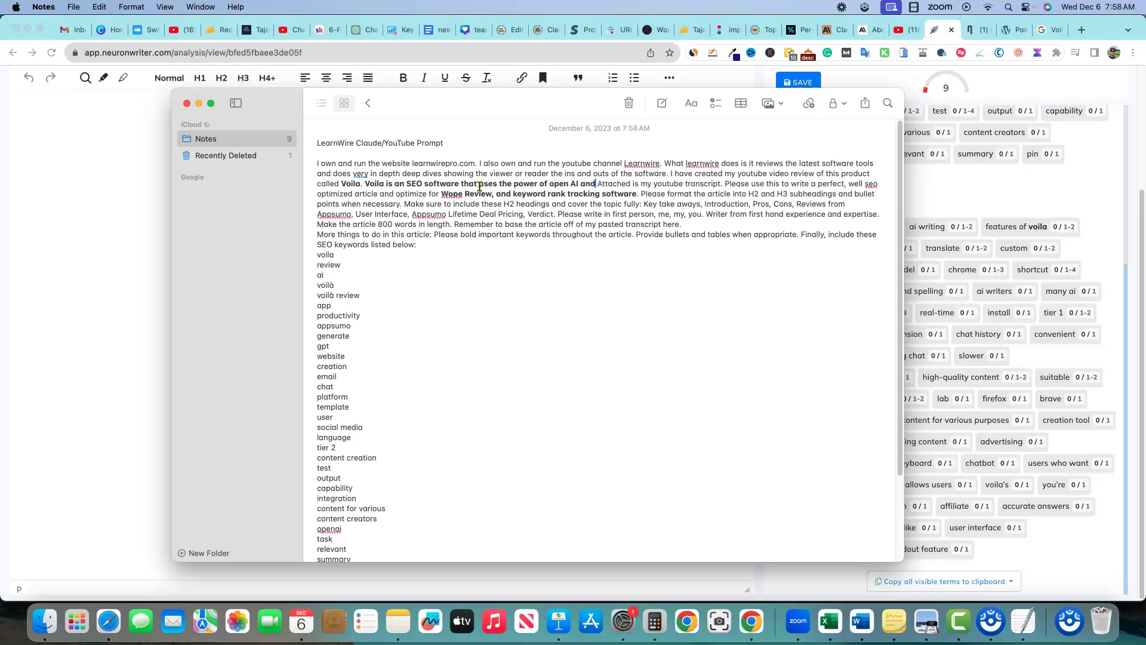
type("GPT in")
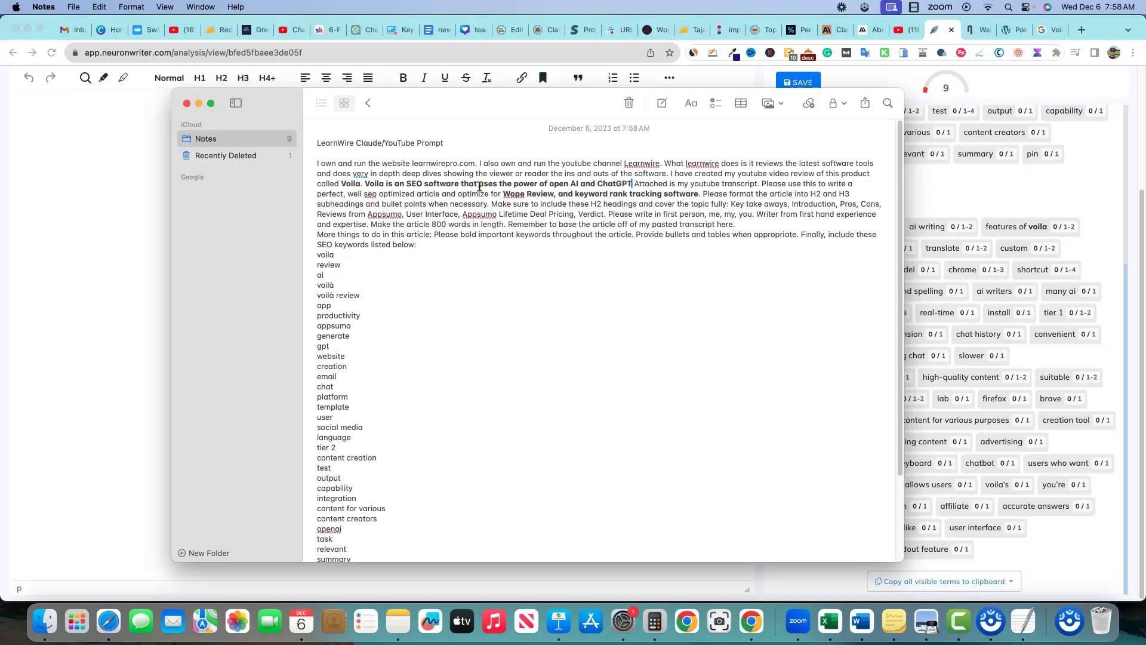
type(" your browser t")
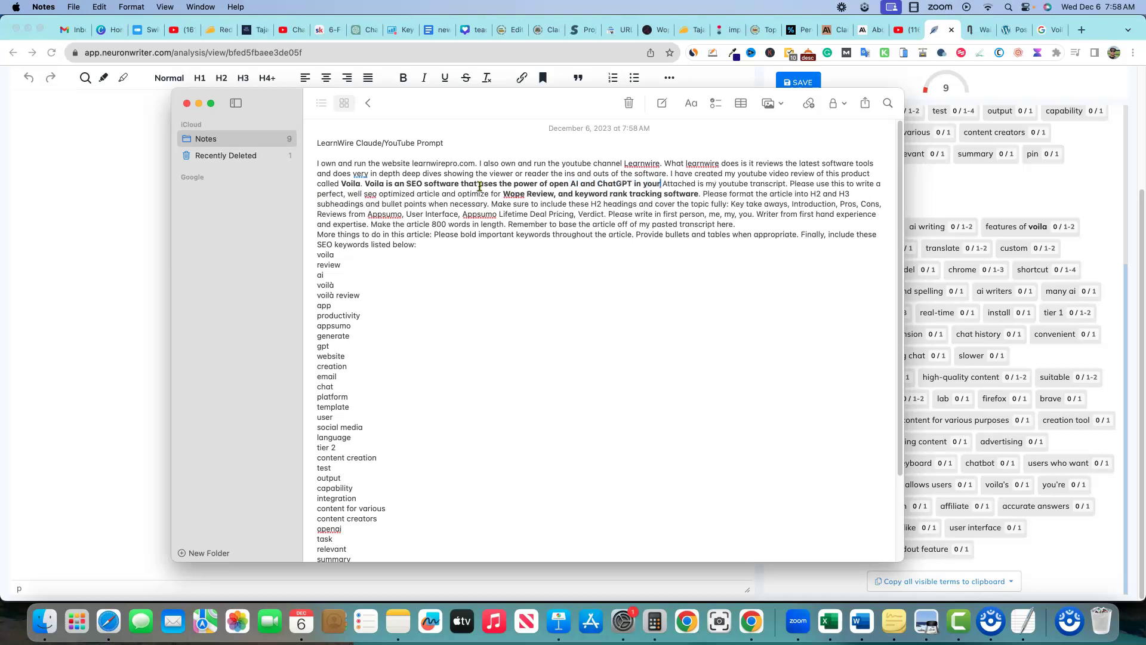
type("o make your w")
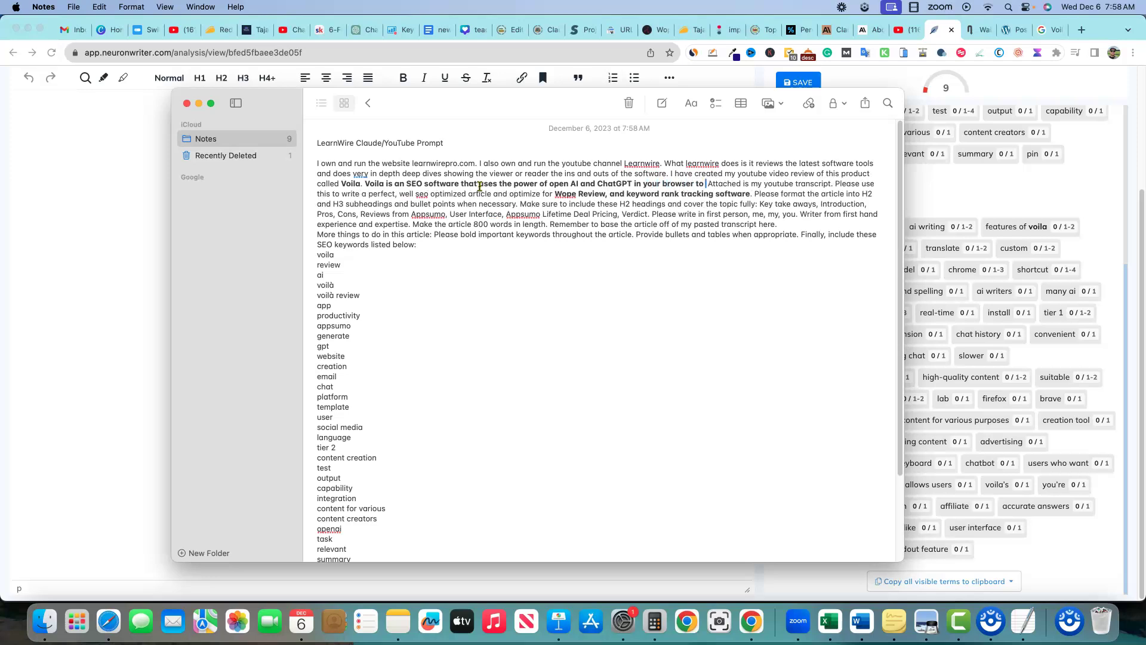
type("ork")
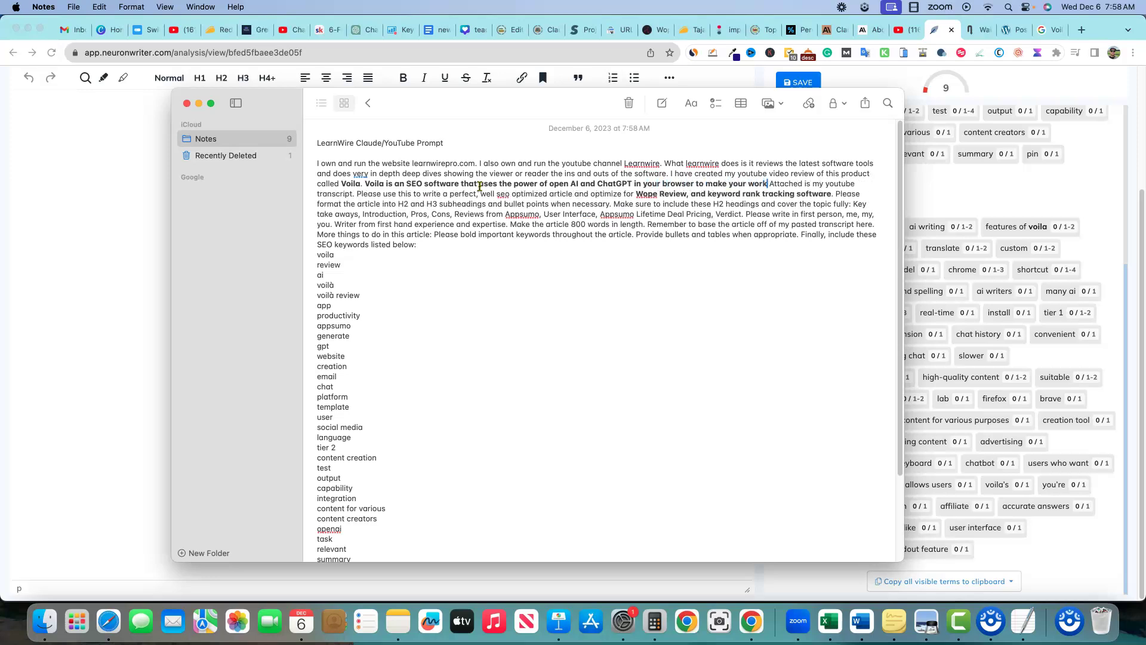
type(" more eff ")
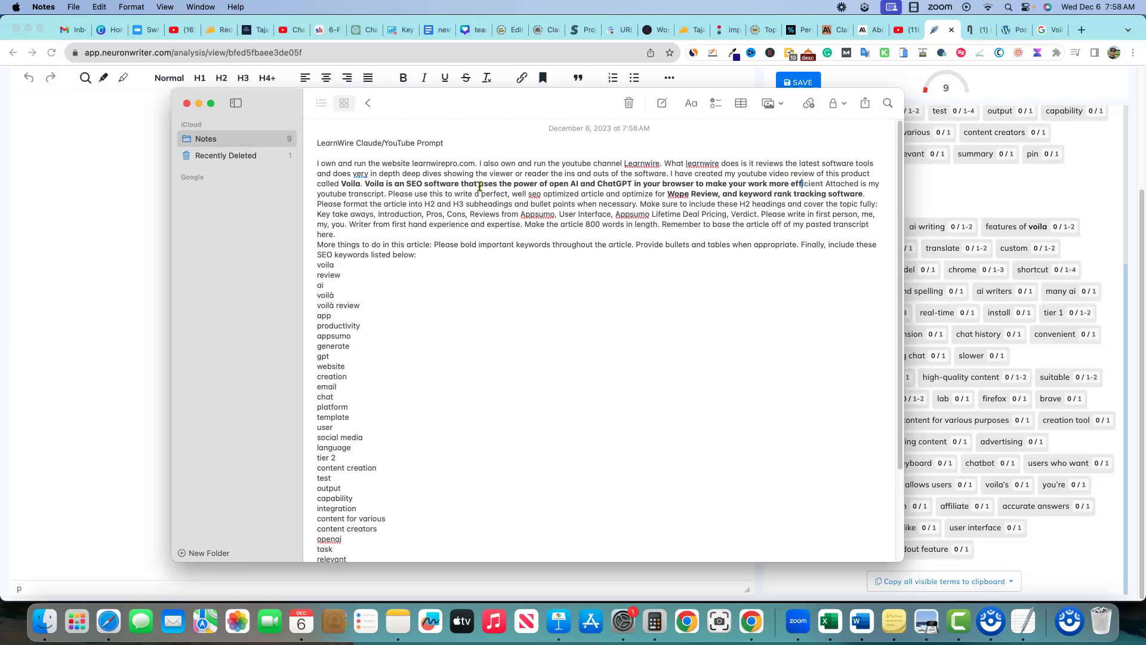
type("icient.")
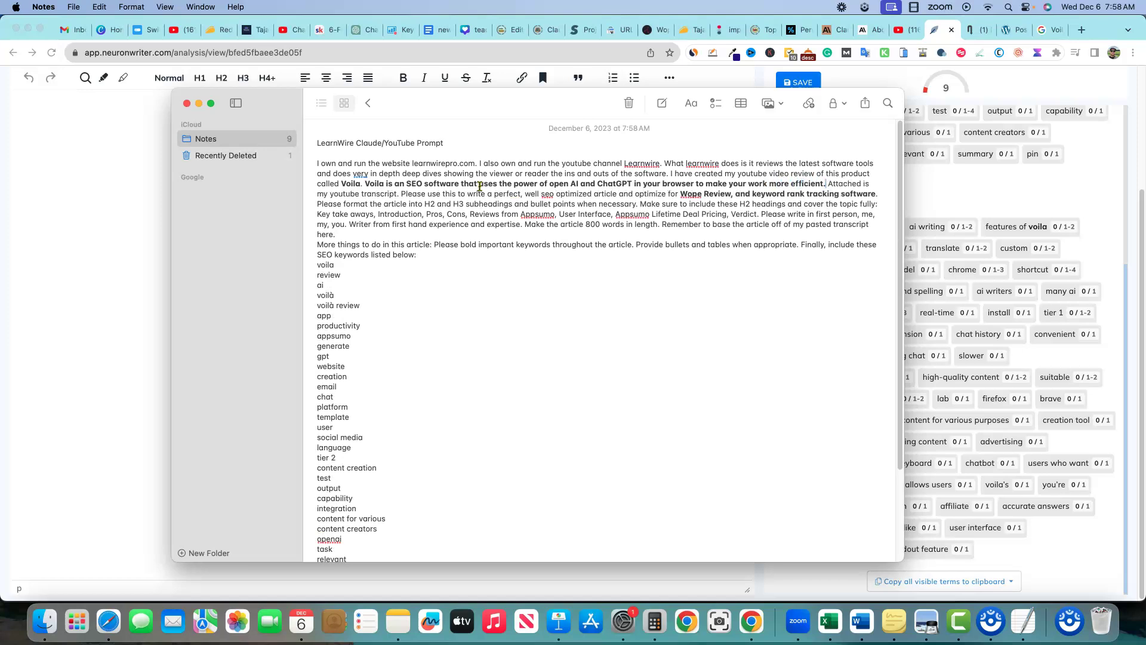
Change the phrases the article is optimized for to "Voila Review, high quality content using AI"
left_click_drag(681, 194, 704, 194)
type("Voila")
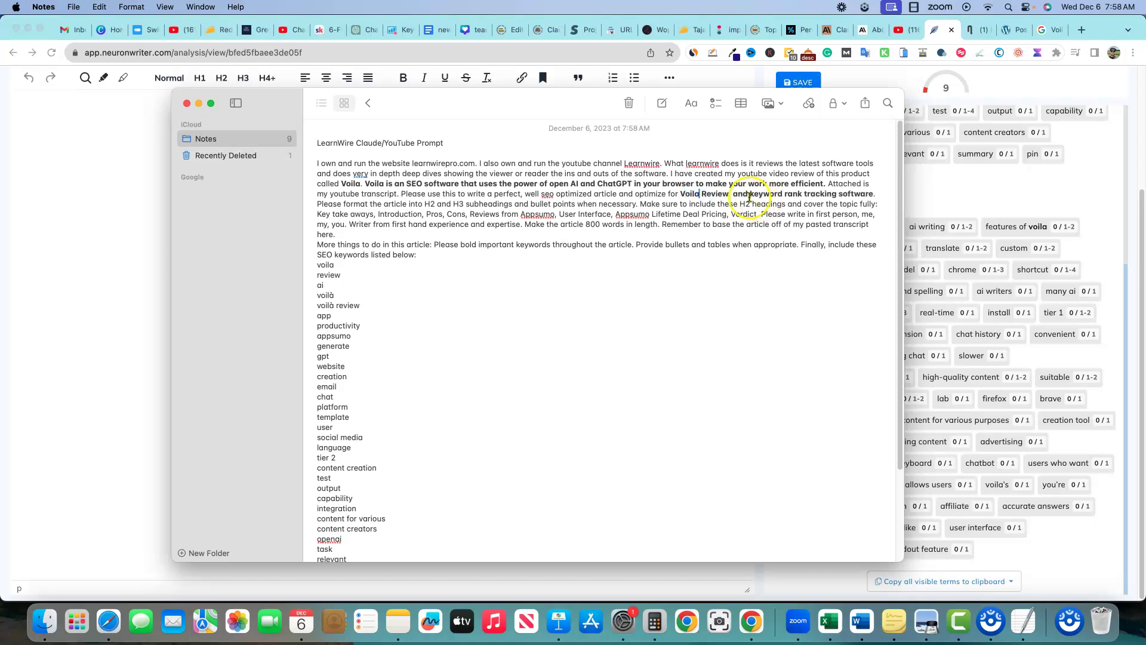
left_click_drag(733, 194, 867, 207)
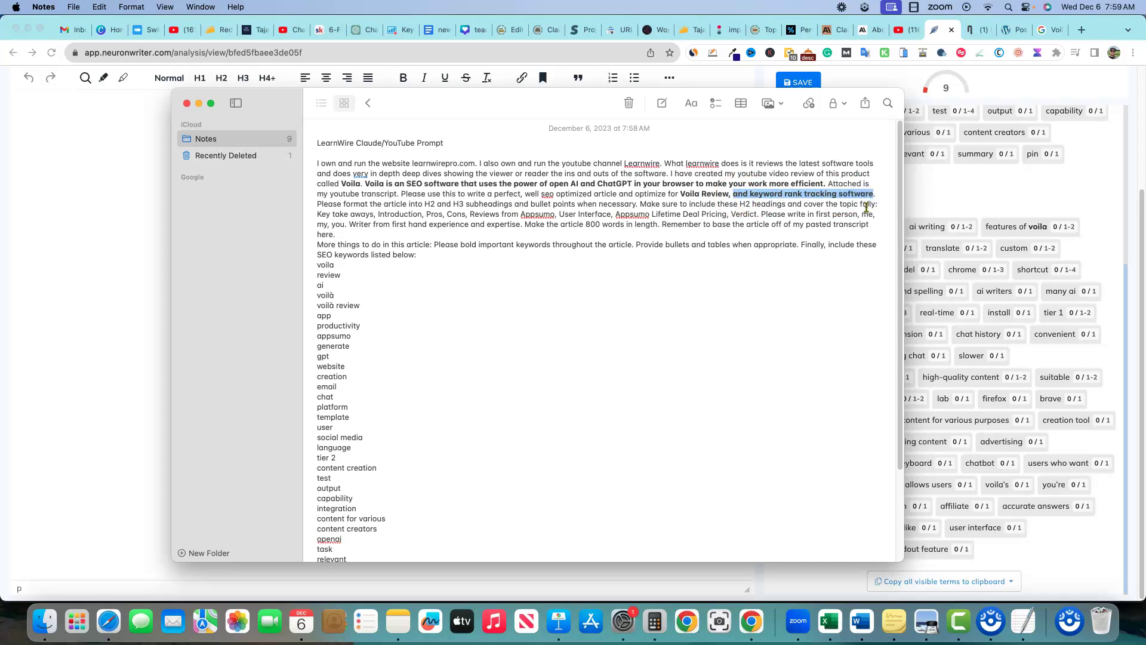
type("high quality content usin")
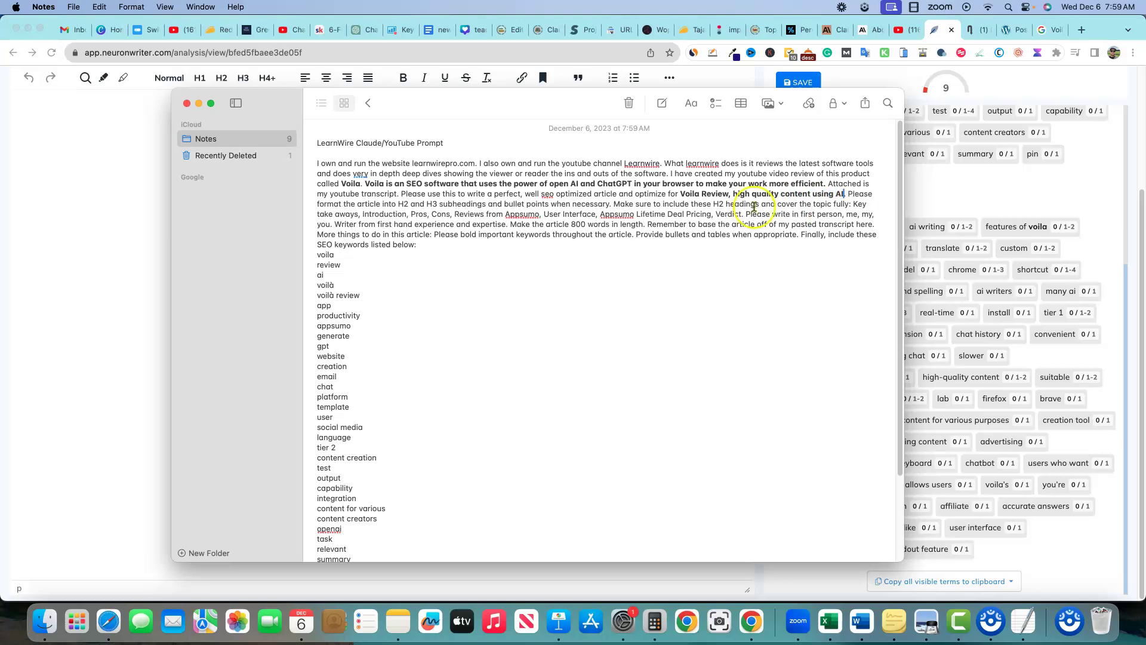
Review the prompt's instructions on headings, article length, transcript use, bolding, bullets and tables, and check the keyword list through its end
left_click_drag(368, 204, 495, 214)
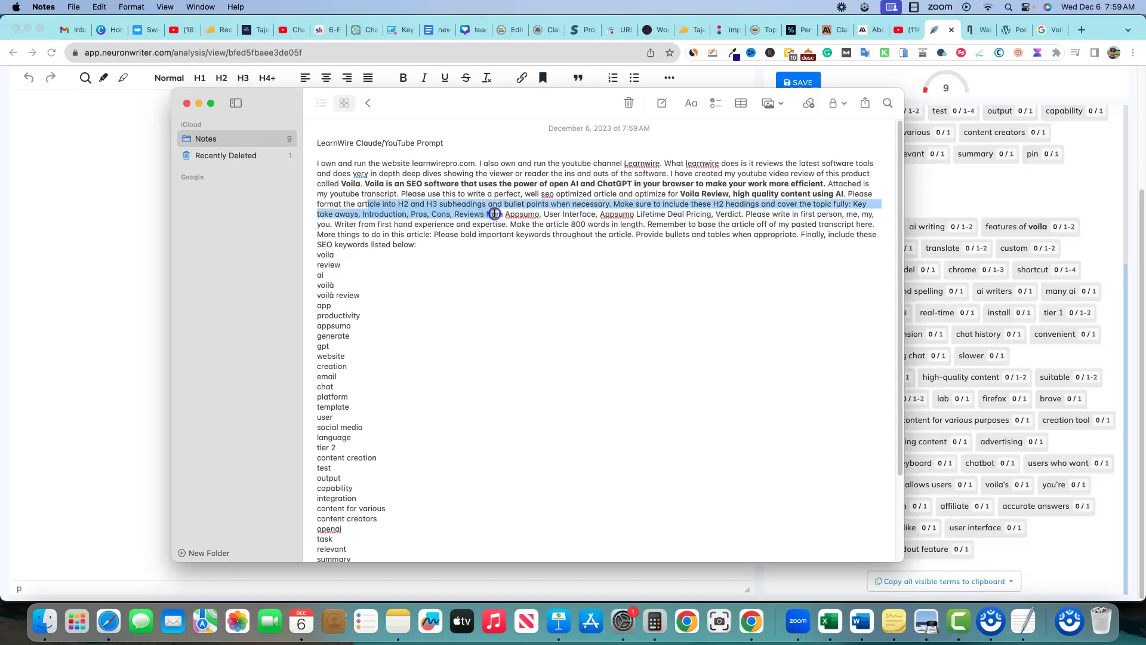
left_click(431, 204)
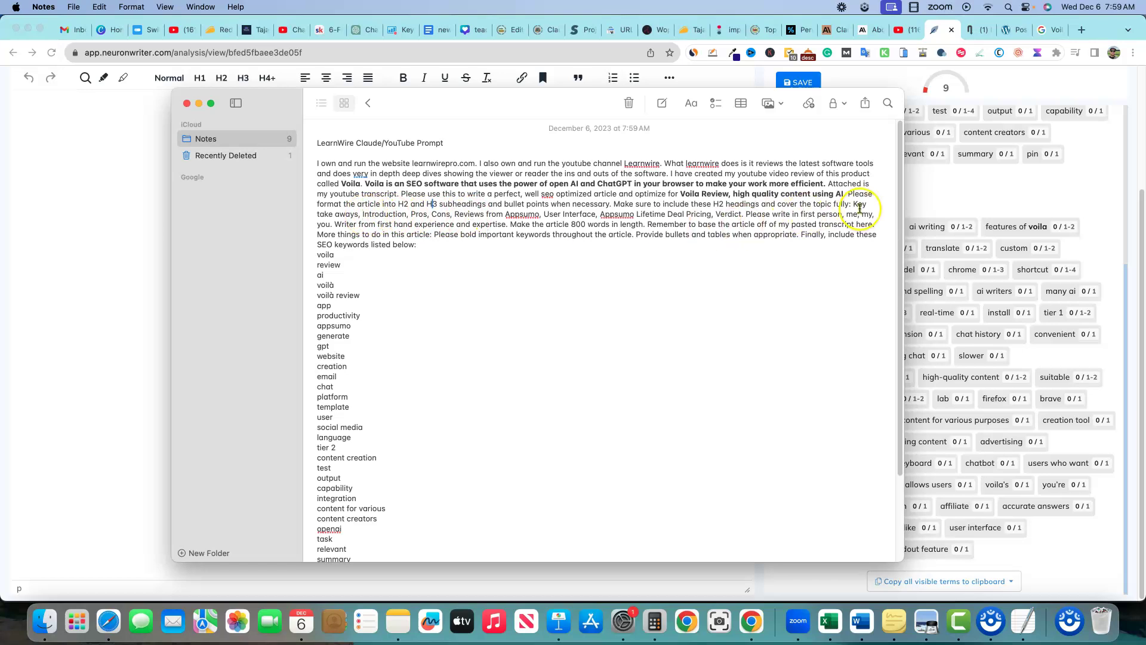
left_click_drag(644, 204, 517, 214)
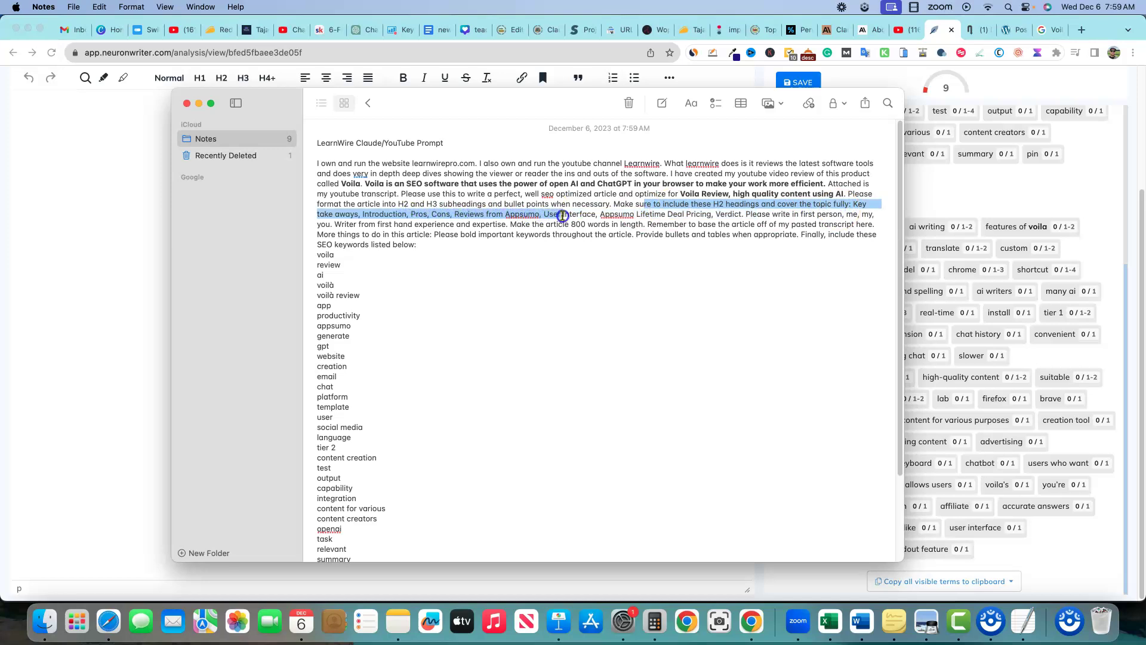
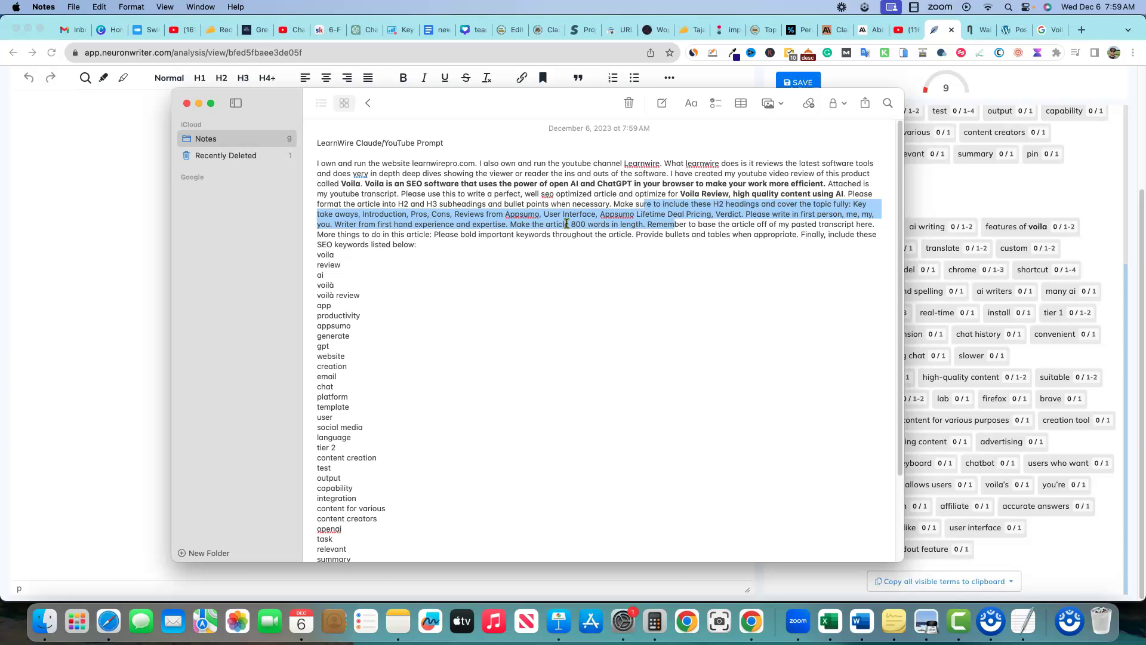
left_click(571, 224)
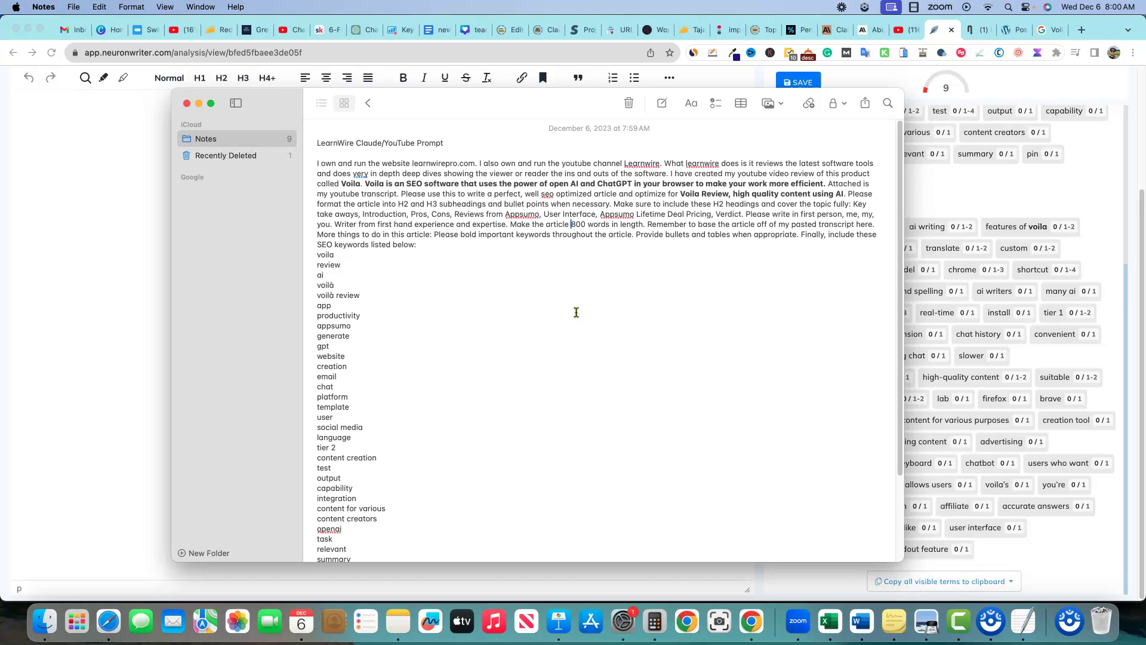
left_click(569, 223)
left_click_drag(590, 228, 595, 227)
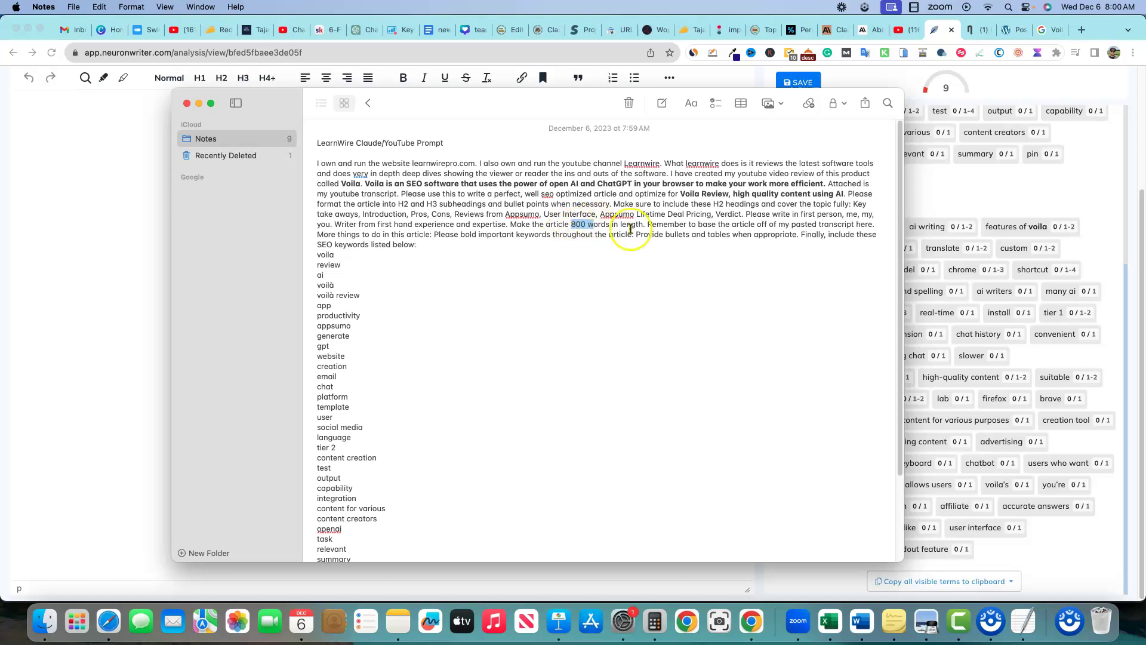
left_click(660, 227)
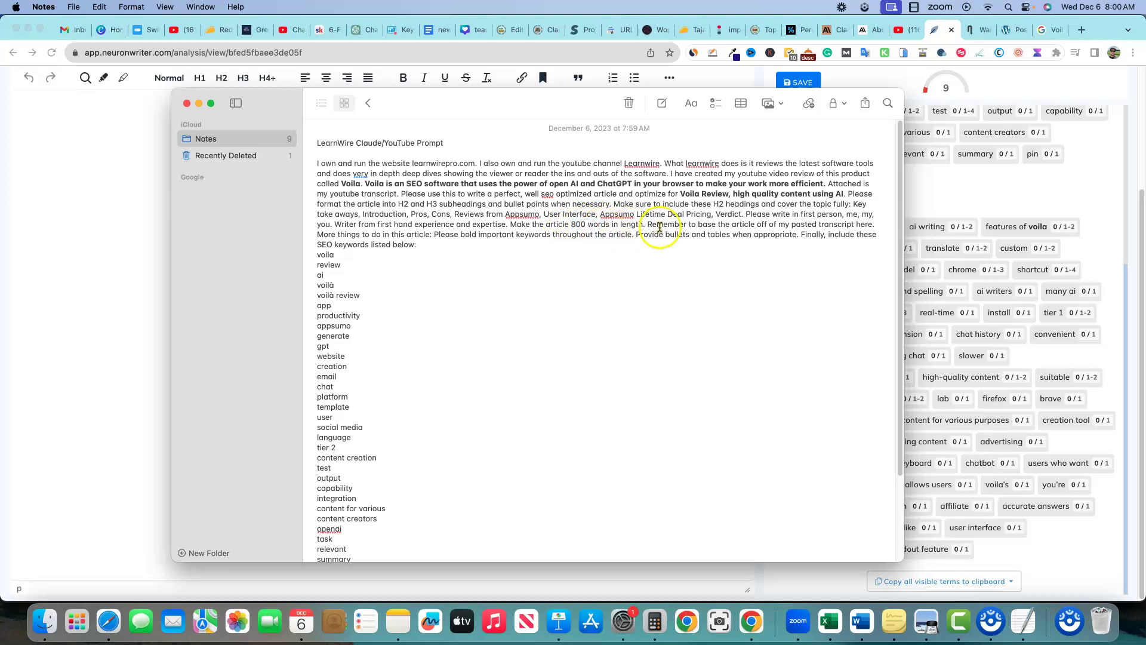
left_click_drag(651, 227, 714, 227)
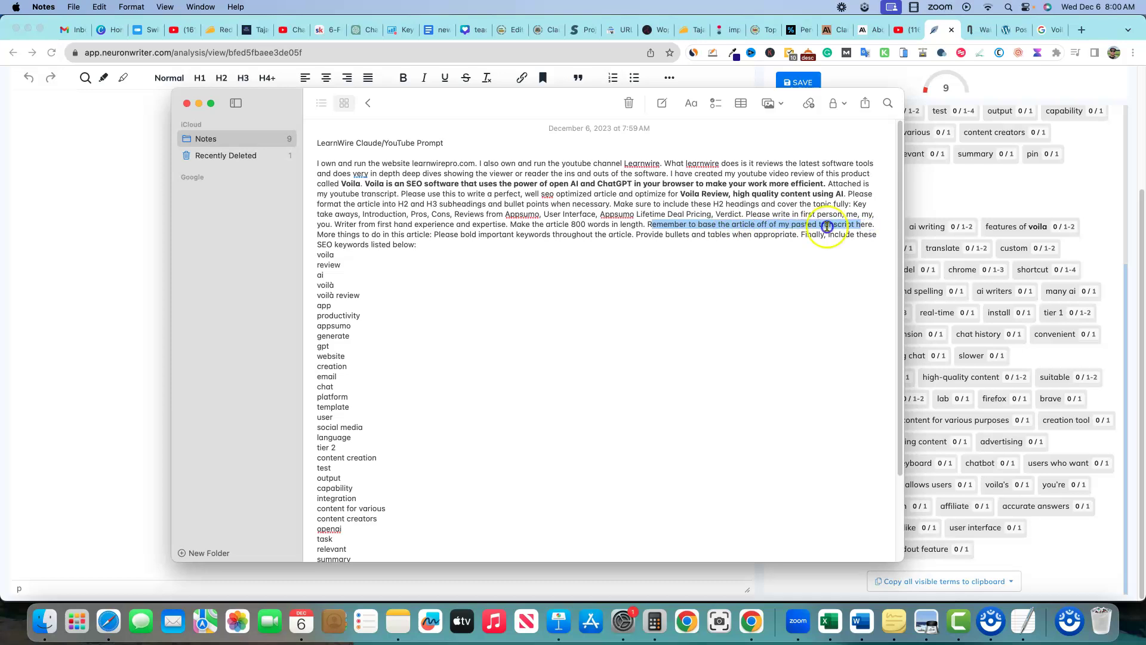
left_click_drag(827, 226, 438, 231)
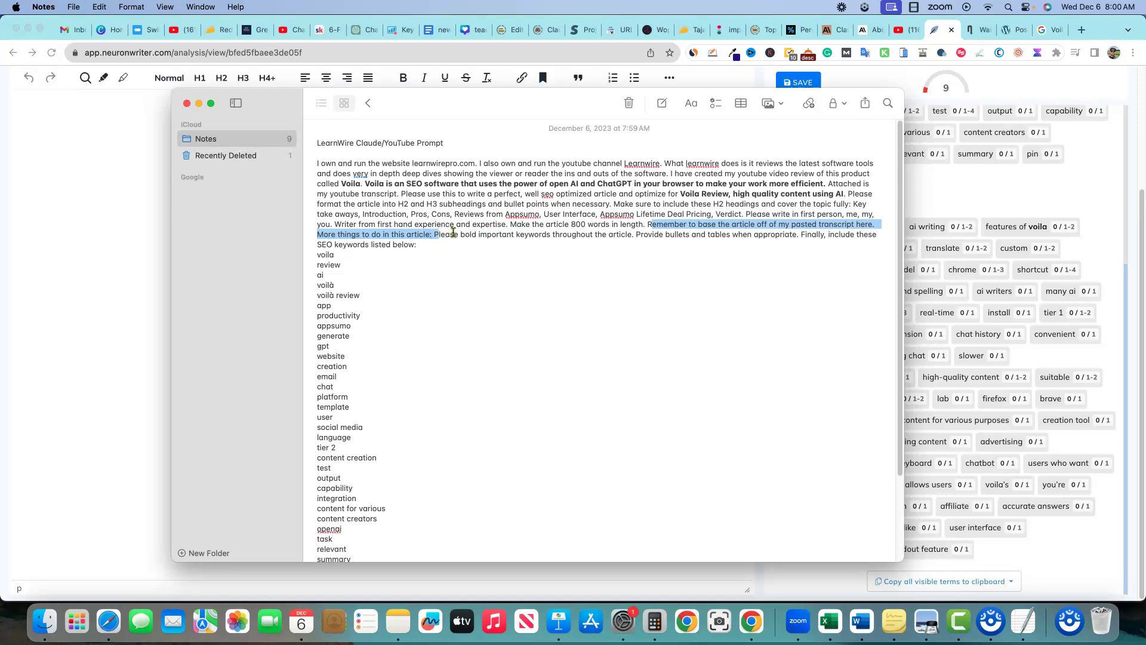
left_click(453, 233)
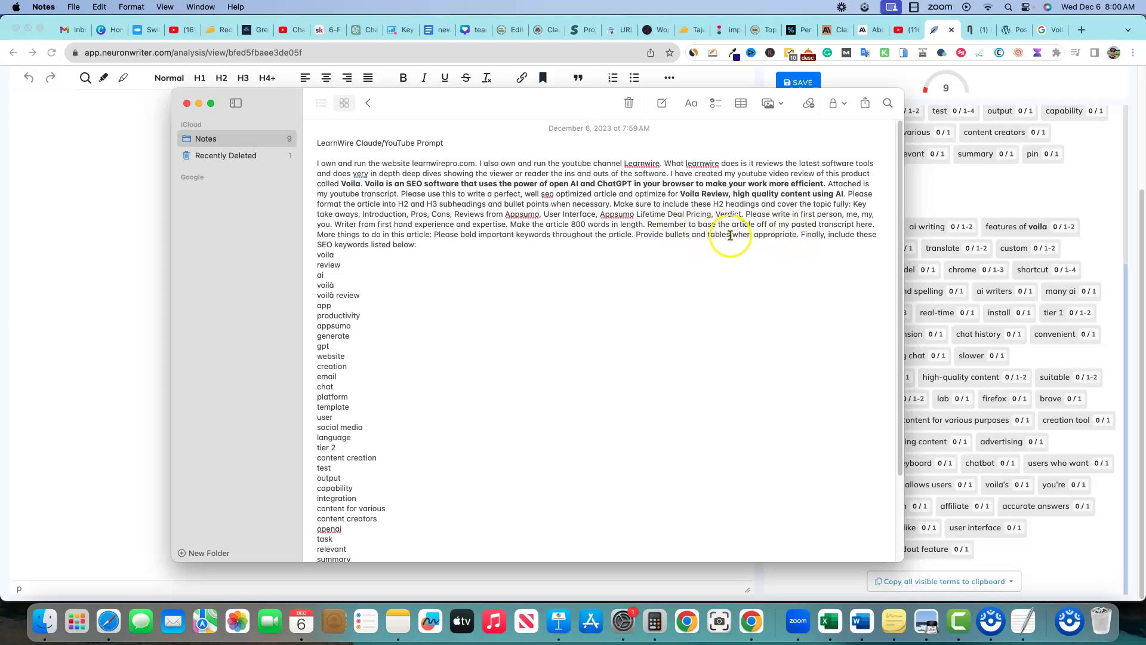
left_click(782, 234)
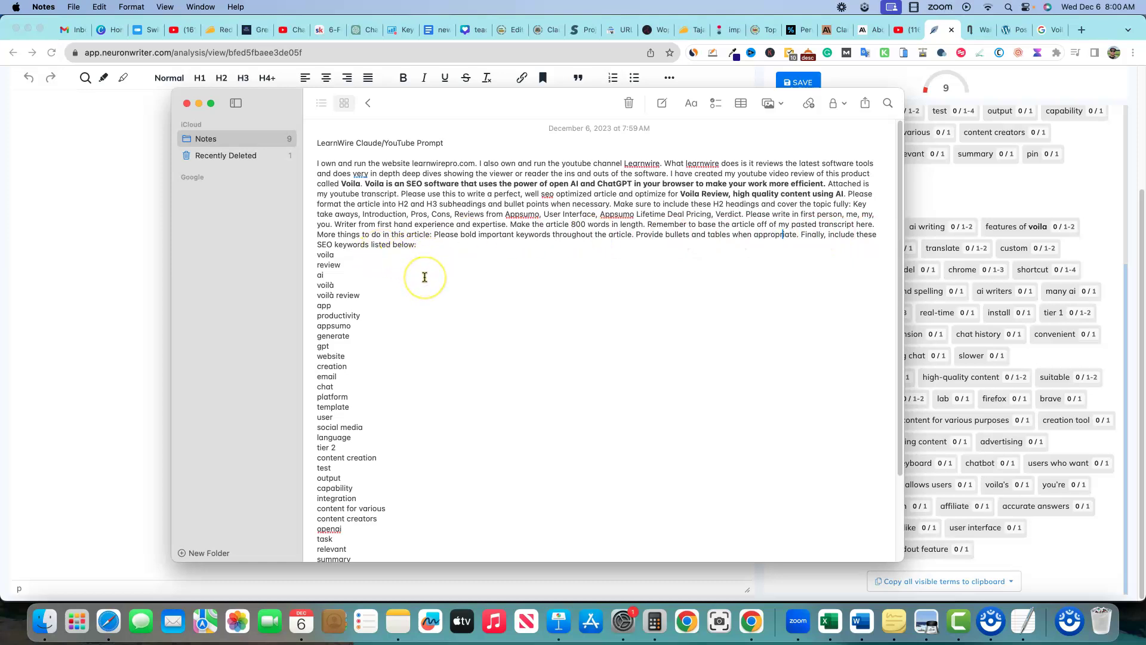
scroll(424, 277, "down", 4)
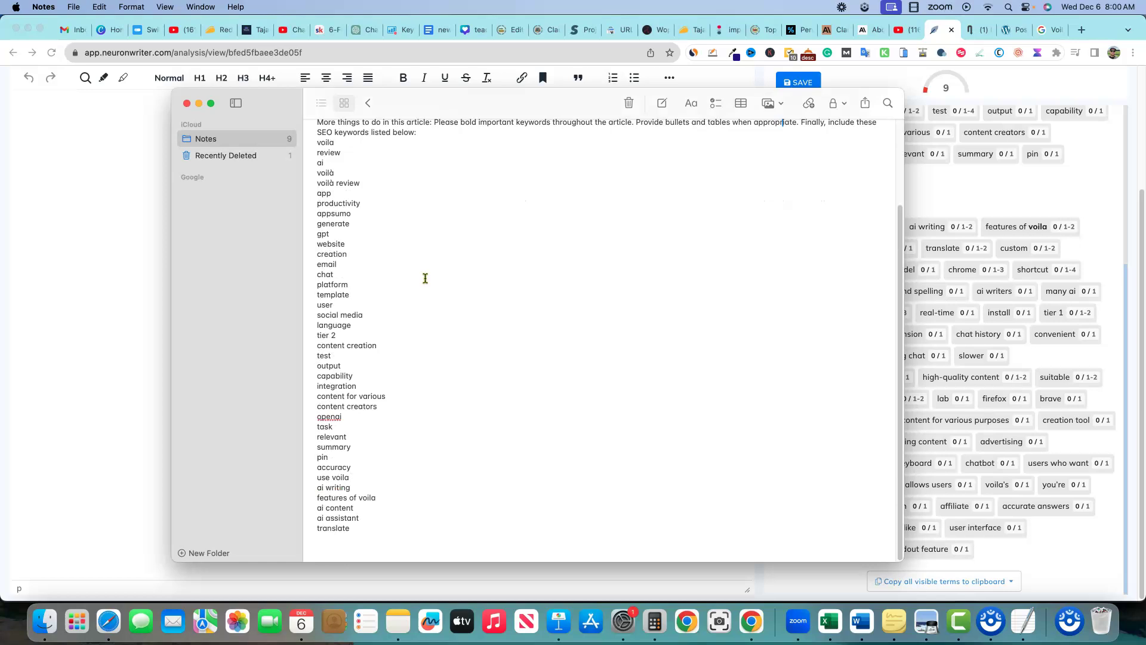
Copy the full Voila prompt with its SEO keyword list from the note and paste it into a new Claude chat message
scroll(458, 312, "up", 4)
left_click(414, 225)
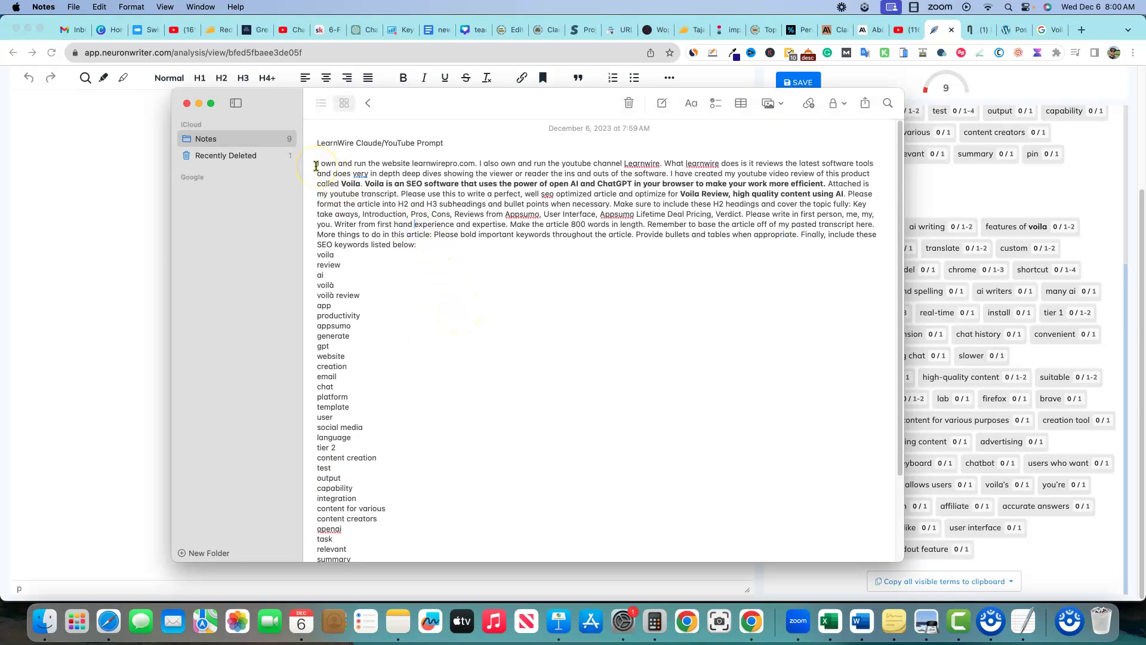
left_click_drag(316, 165, 481, 210)
left_click_drag(347, 245, 429, 244)
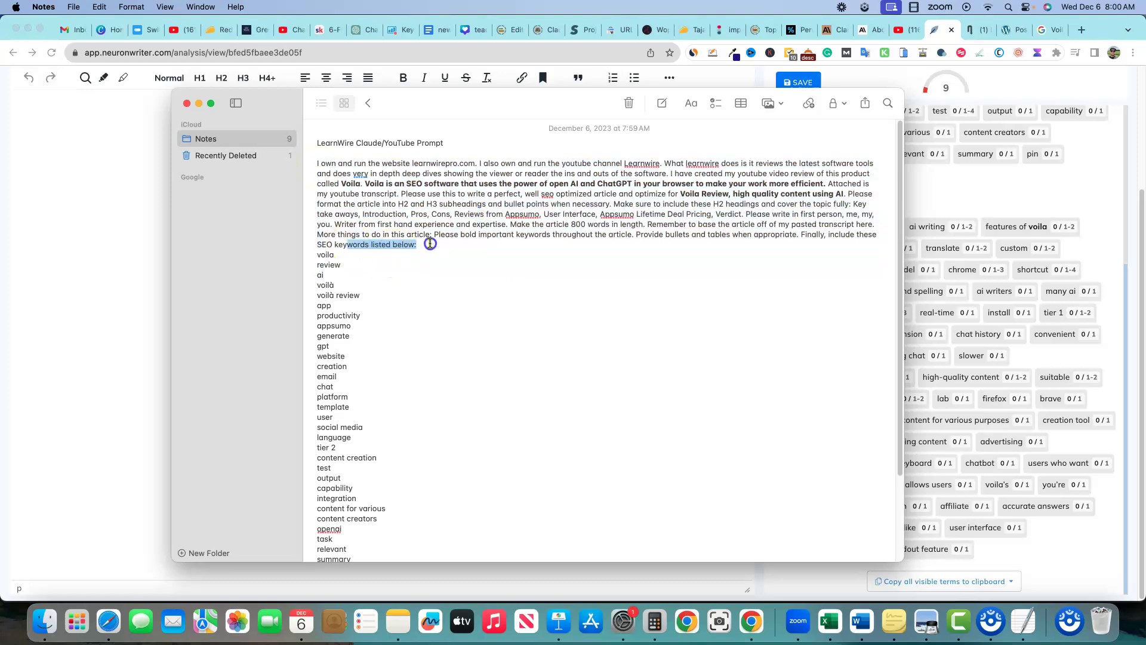
left_click(425, 429)
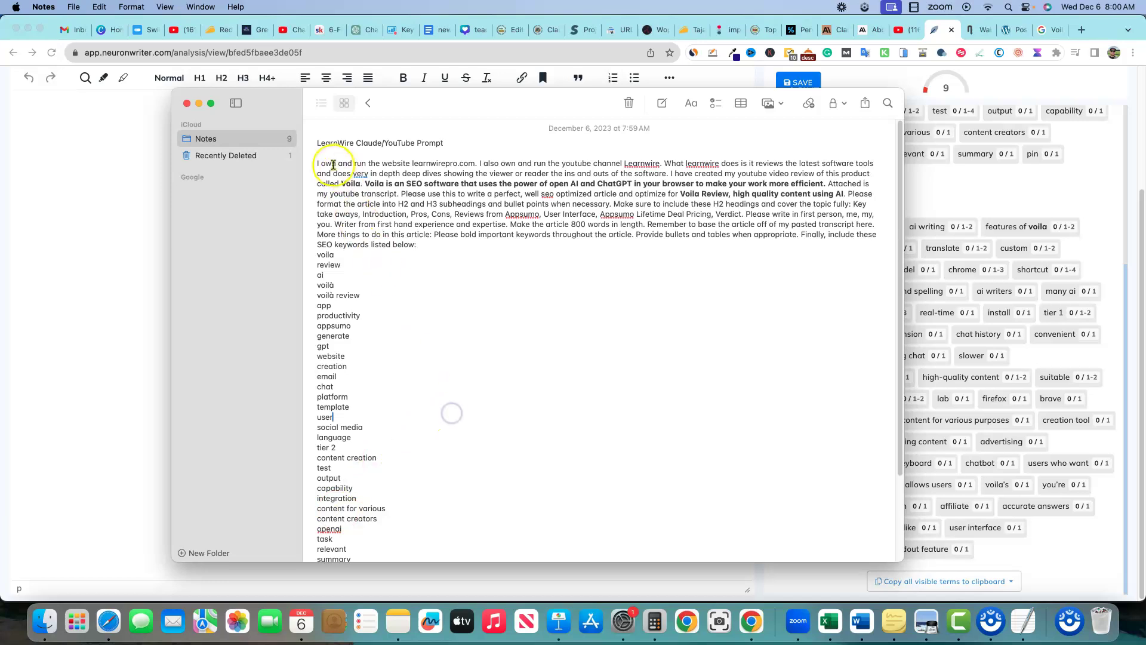
left_click_drag(335, 169, 486, 588)
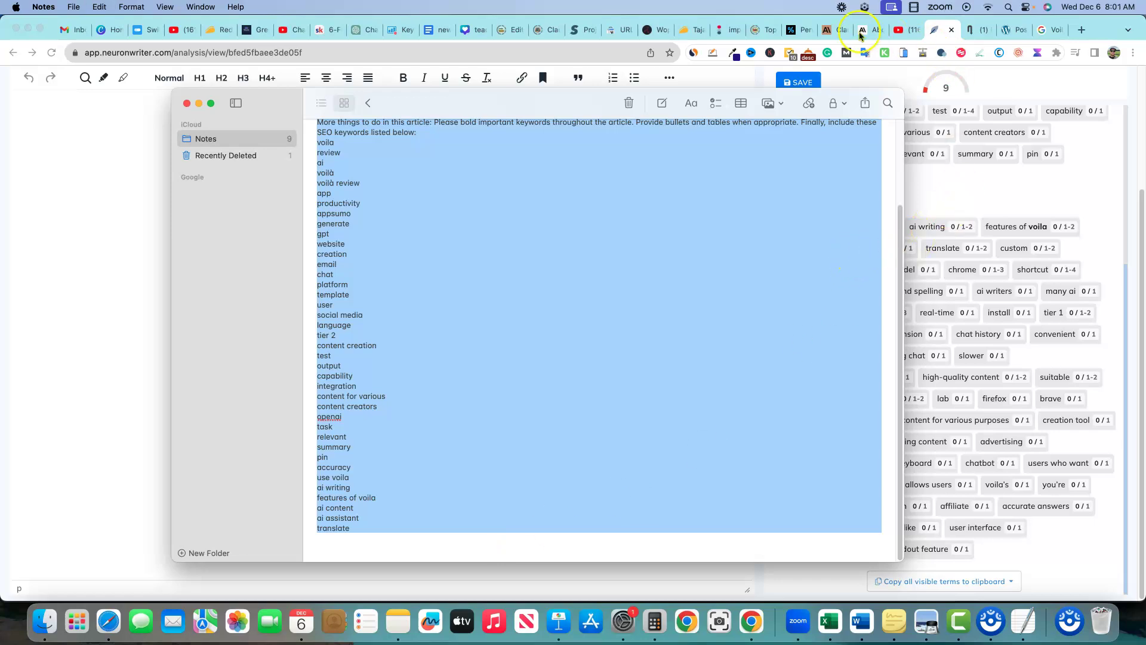
left_click(834, 33)
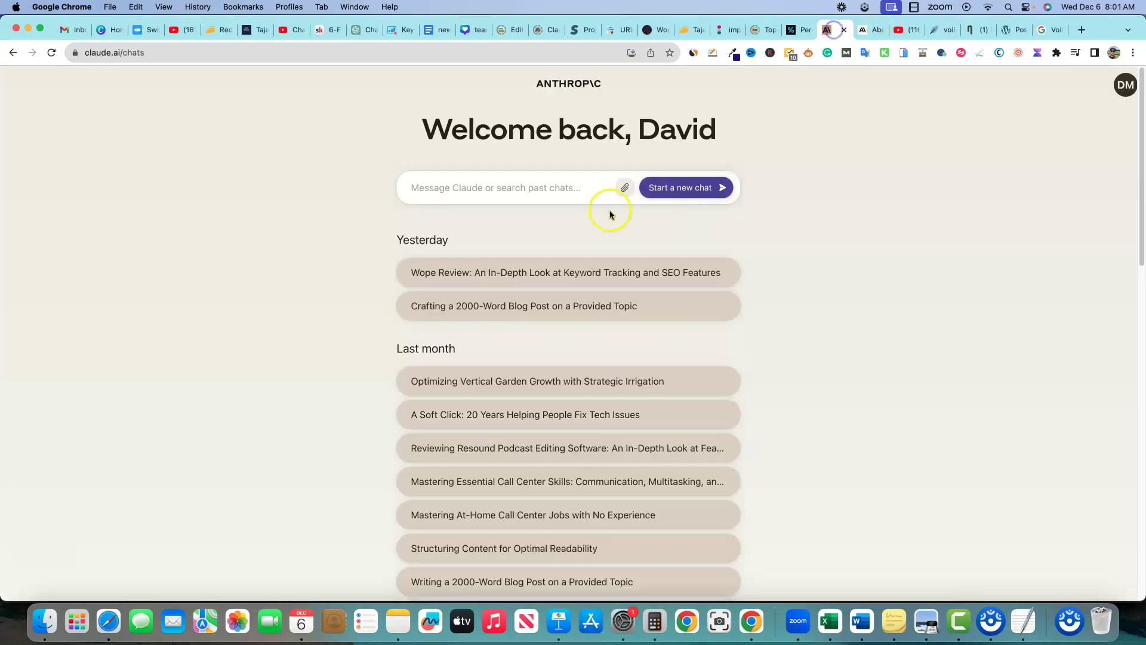
left_click(532, 182)
key("super+v")
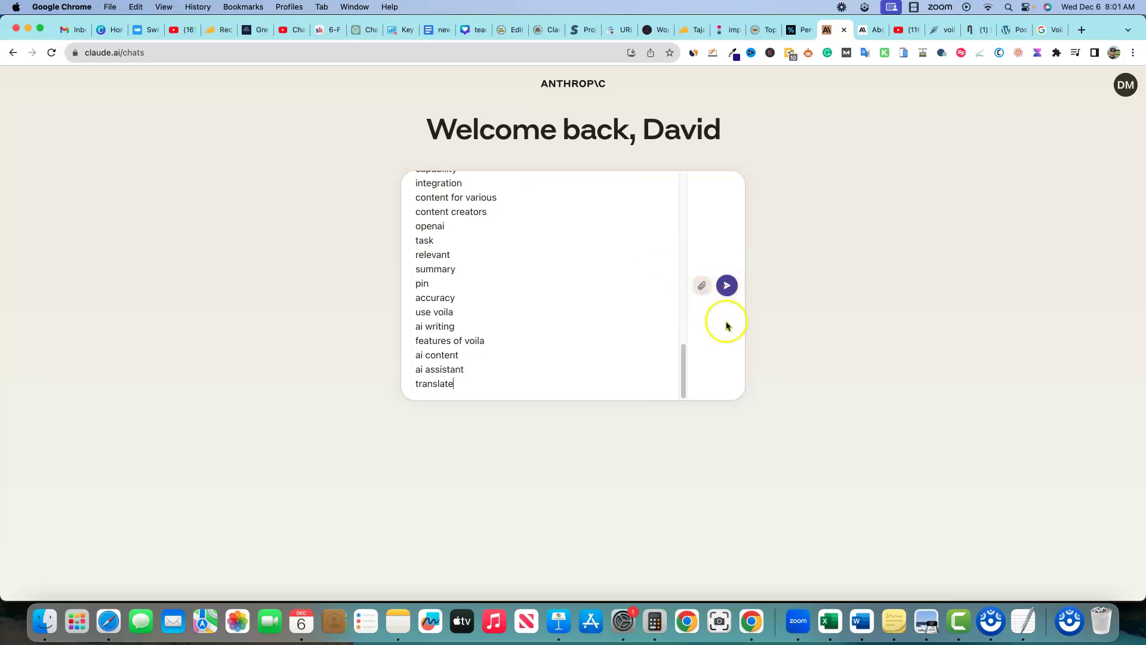
Switch to the Voila review video on YouTube and look through its additional video actions for a transcript option
left_click(905, 31)
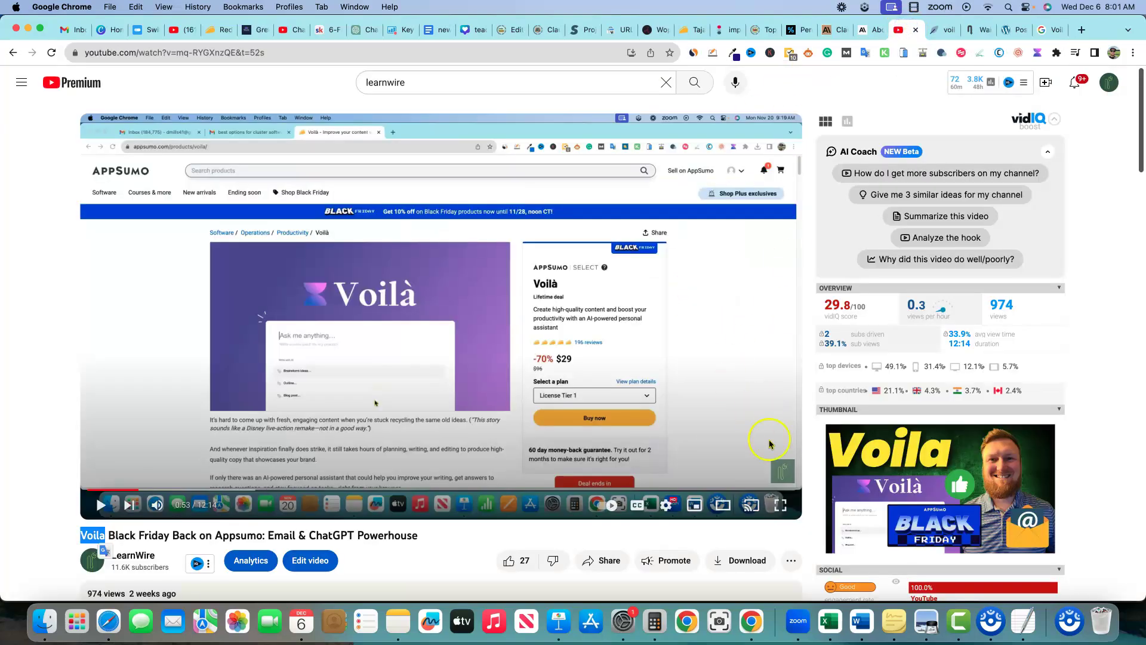
scroll(769, 495, "down", 1)
left_click(790, 532)
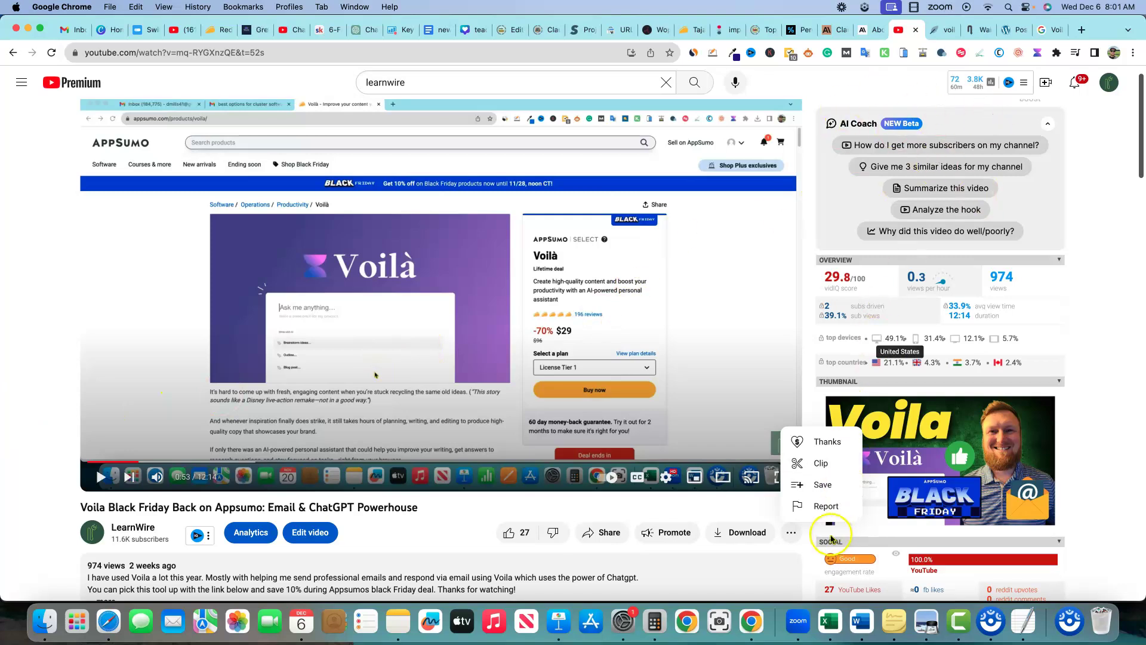
left_click(794, 533)
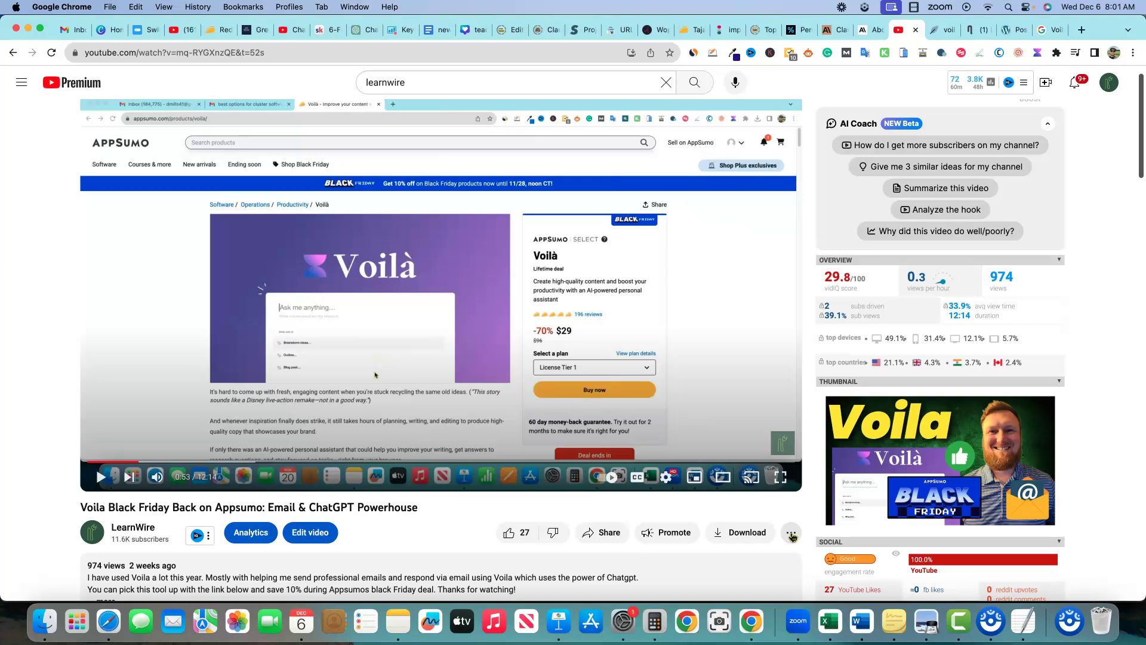
left_click(792, 535)
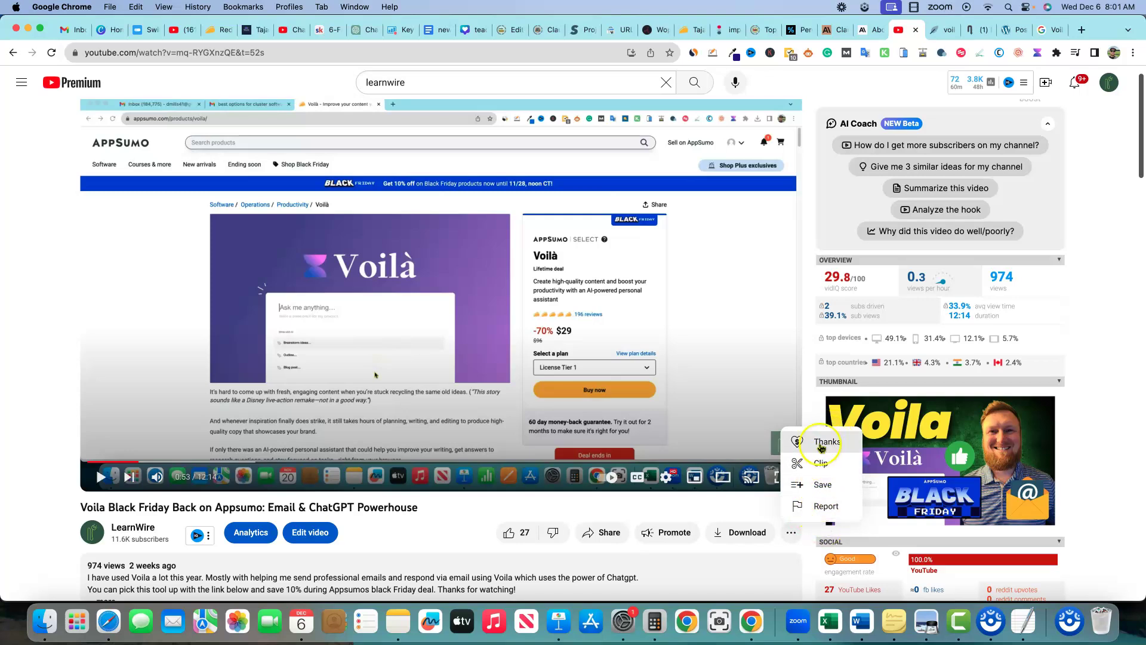
left_click(43, 459)
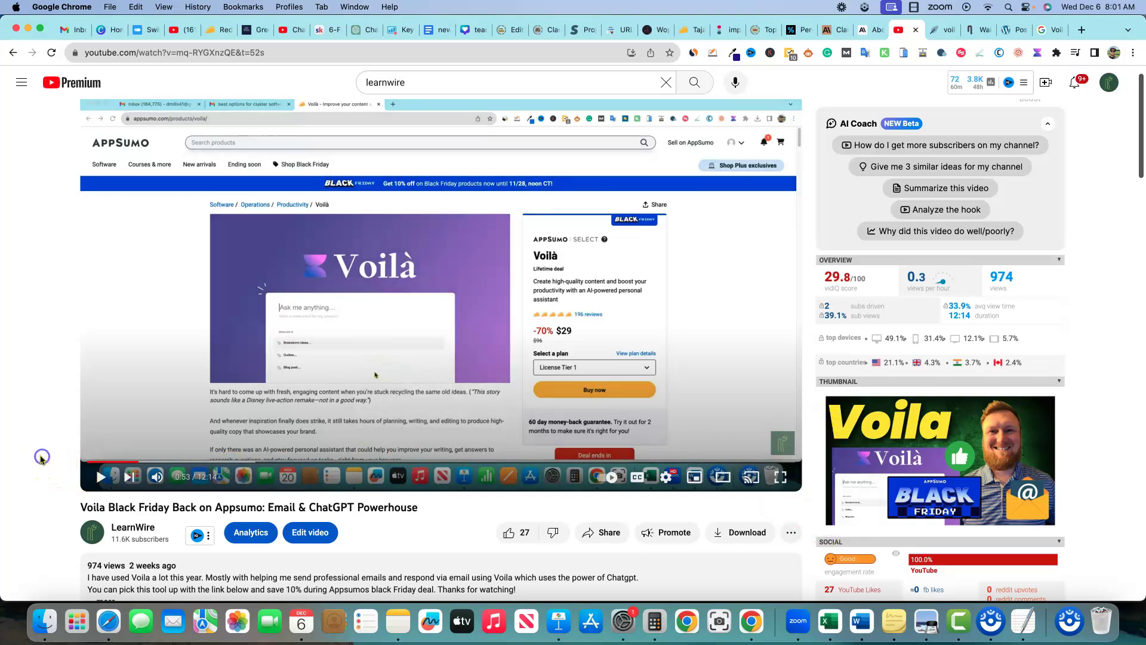
scroll(42, 458, "down", 1)
scroll(40, 458, "up", 2)
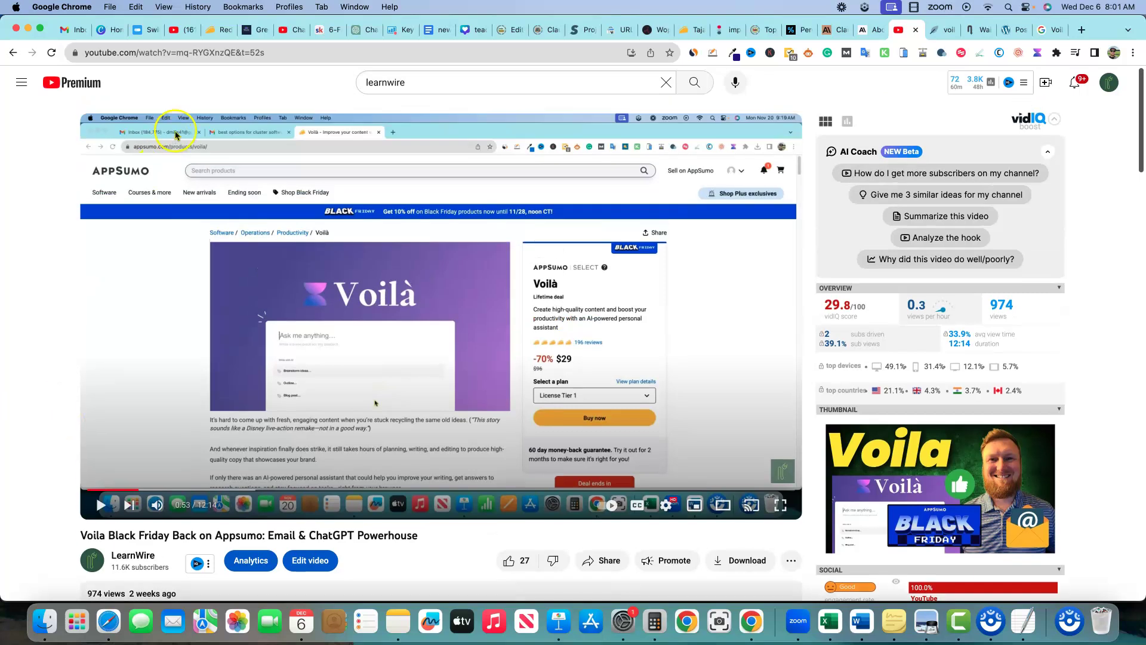
Copy the Voila video's URL and submit it to DownSub in place of the Wope video link to fetch its subtitles
left_click(270, 53)
key("cmd+c")
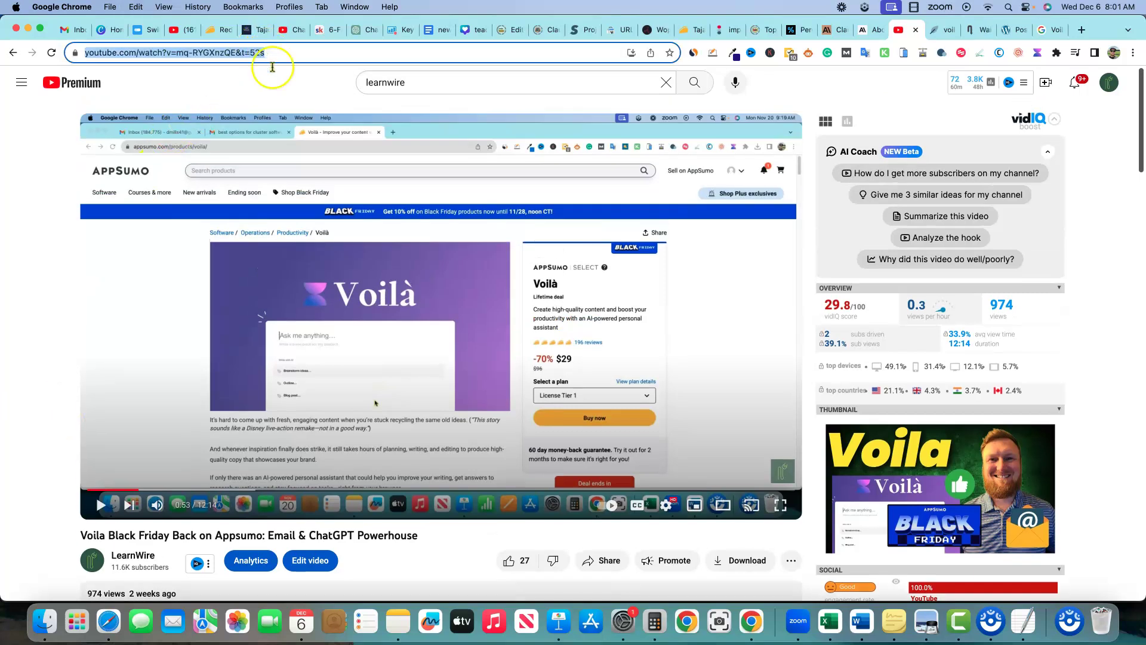
left_click(975, 30)
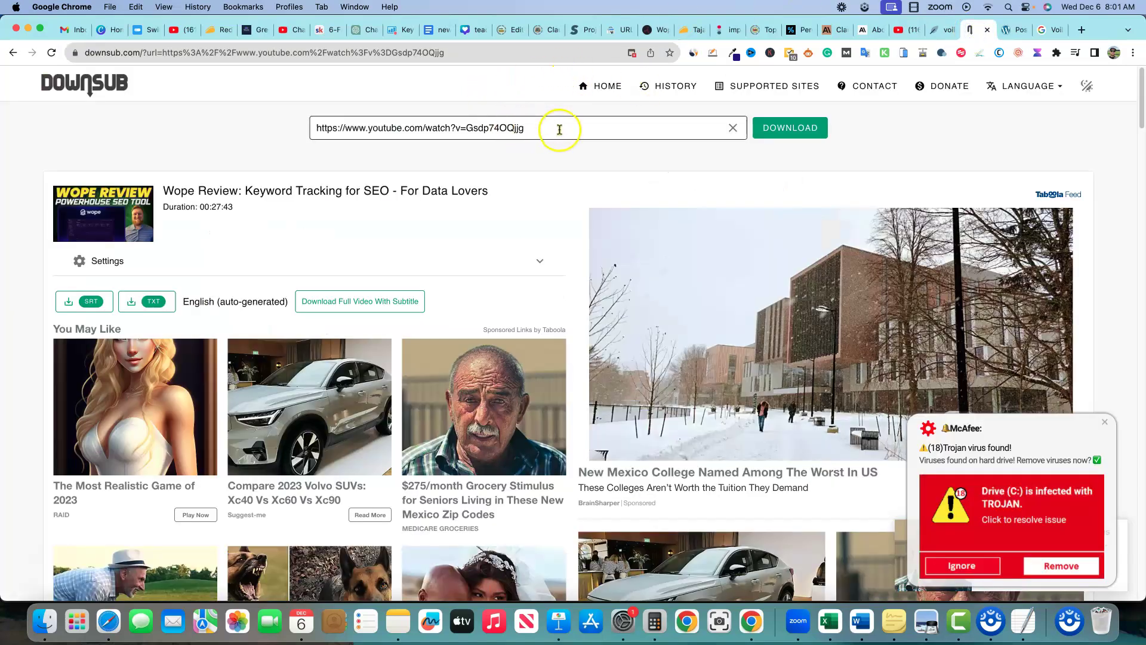
left_click(315, 120)
key("super+w")
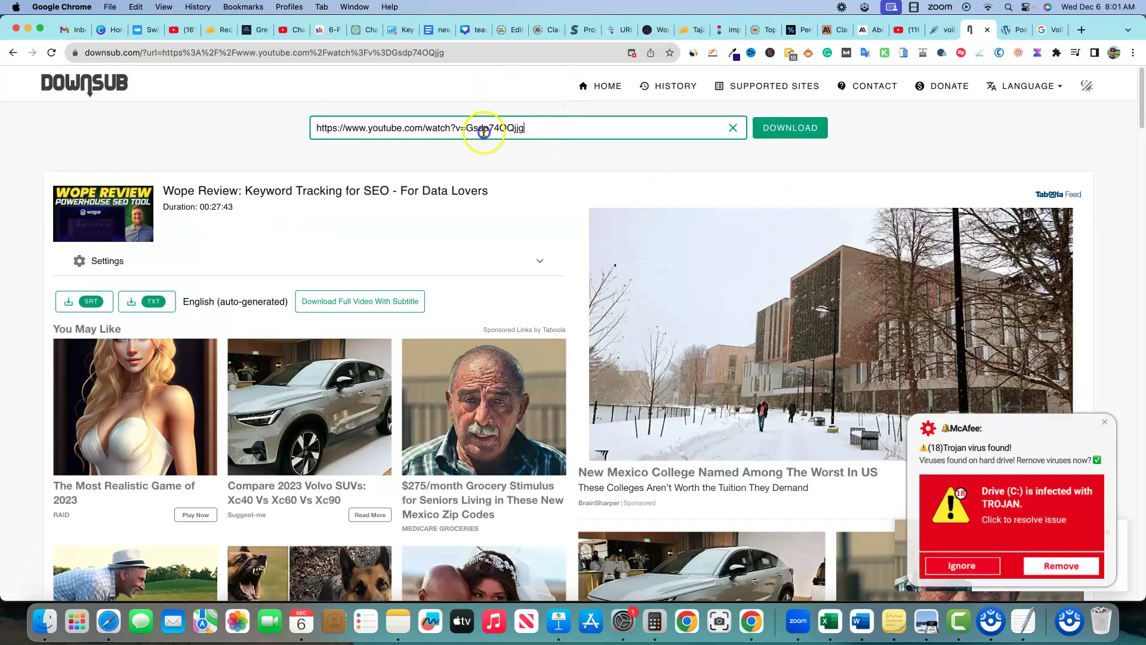
left_click(486, 127)
key("cmd+v")
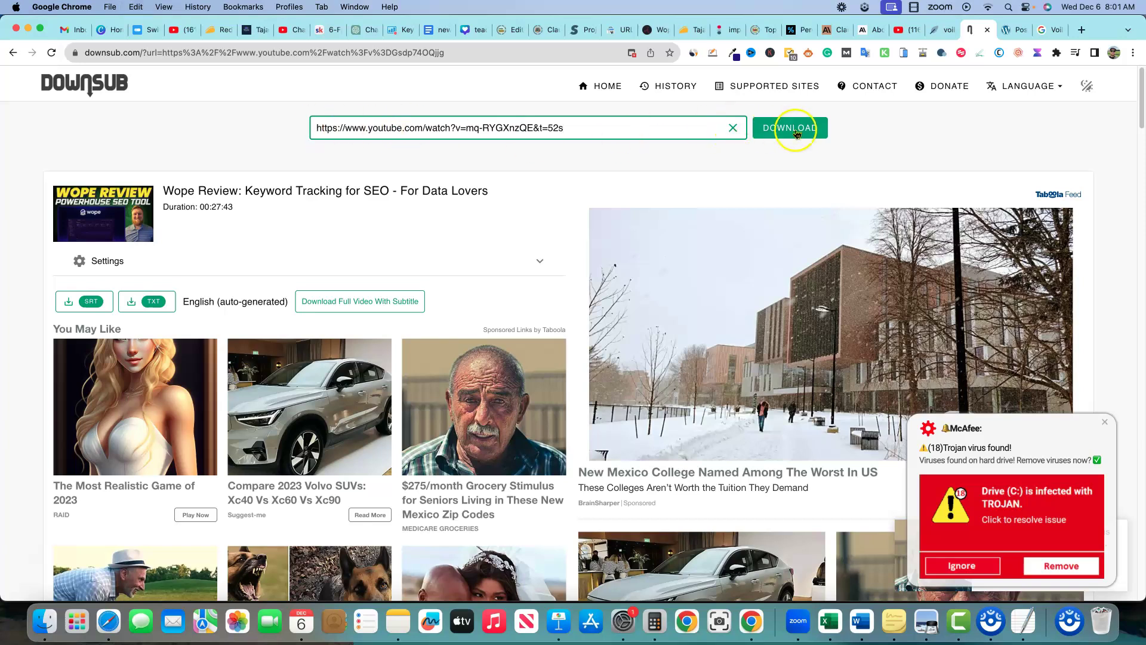
left_click(790, 127)
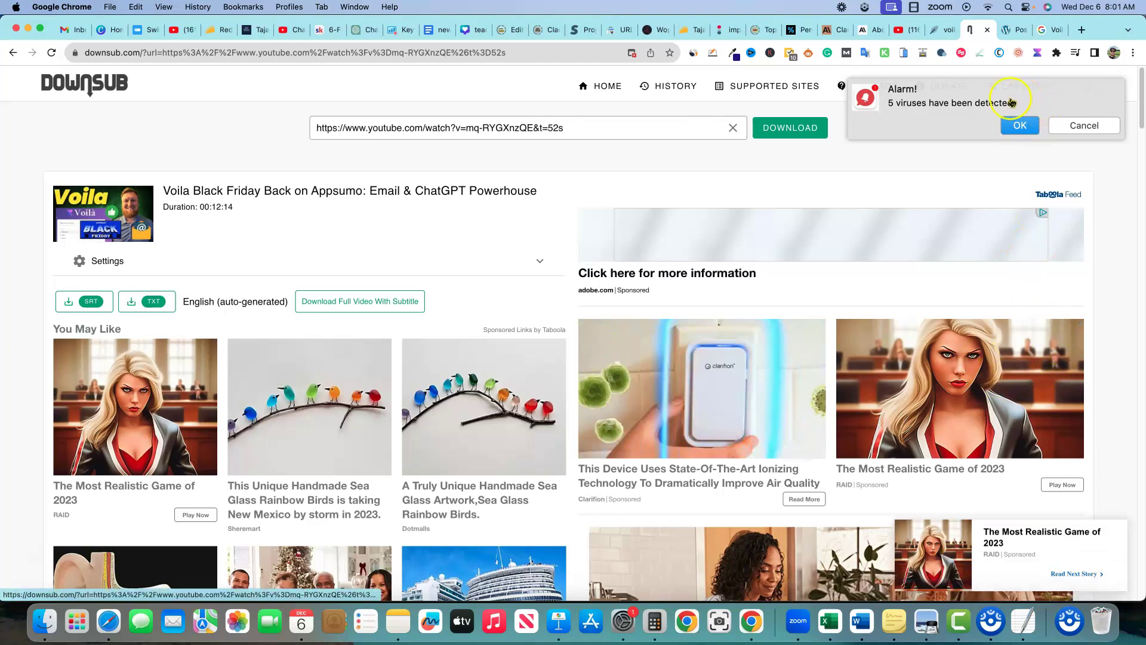
left_click(1019, 124)
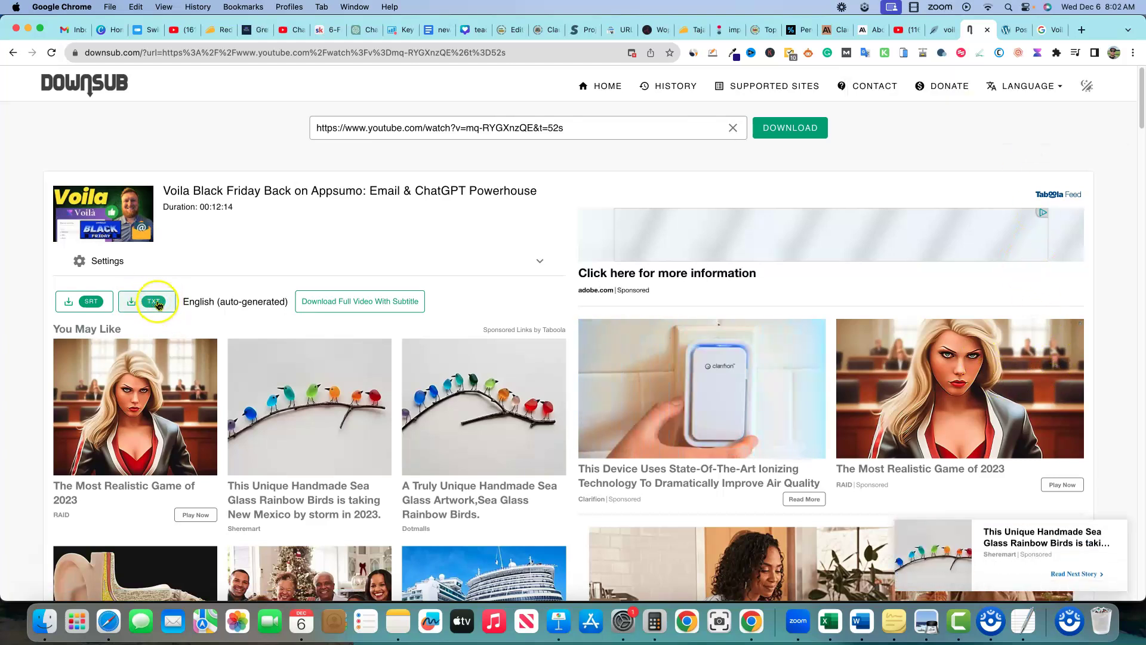
Download the English auto-generated subtitles as a TXT file and open it to check the transcript text
left_click(159, 305)
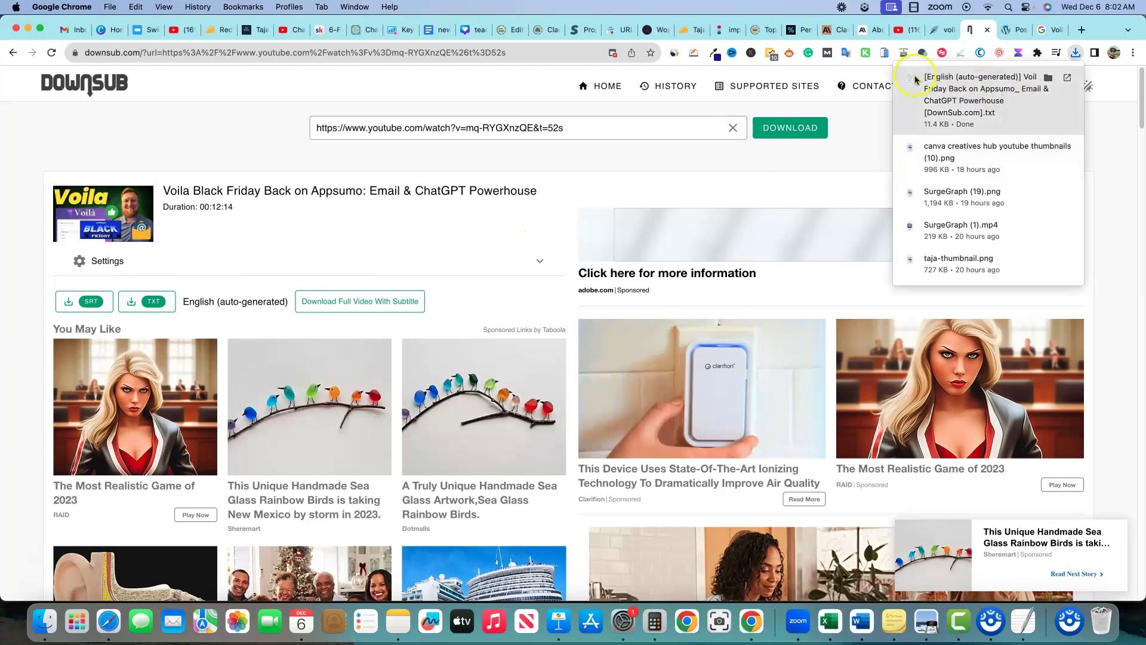
left_click(977, 98)
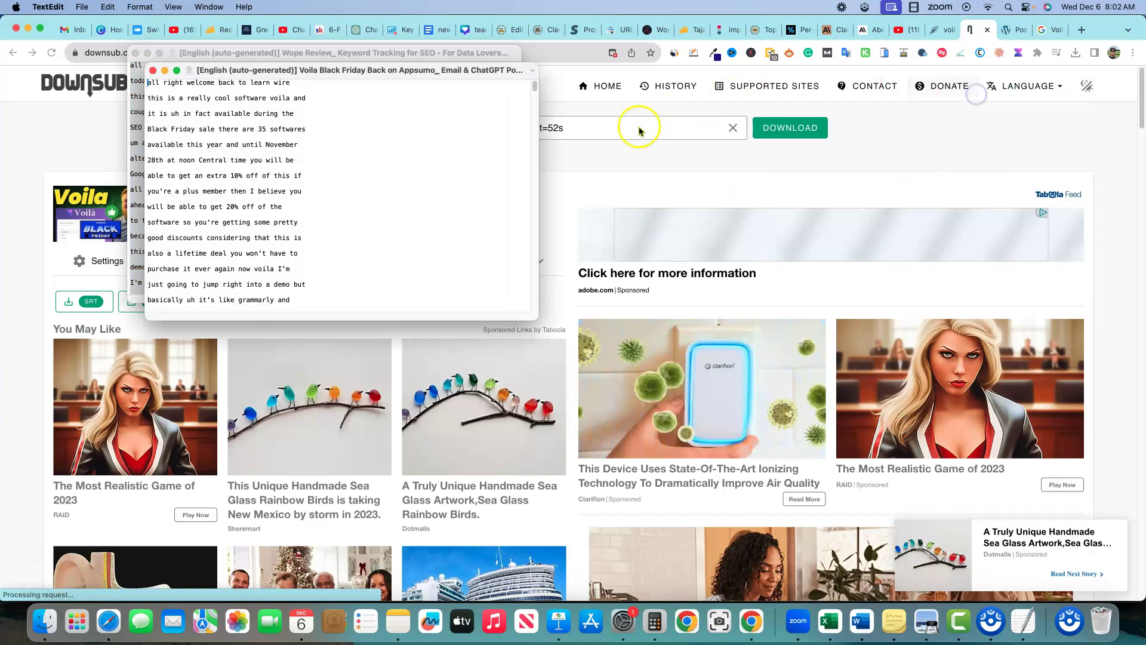
scroll(268, 169, "down", 8)
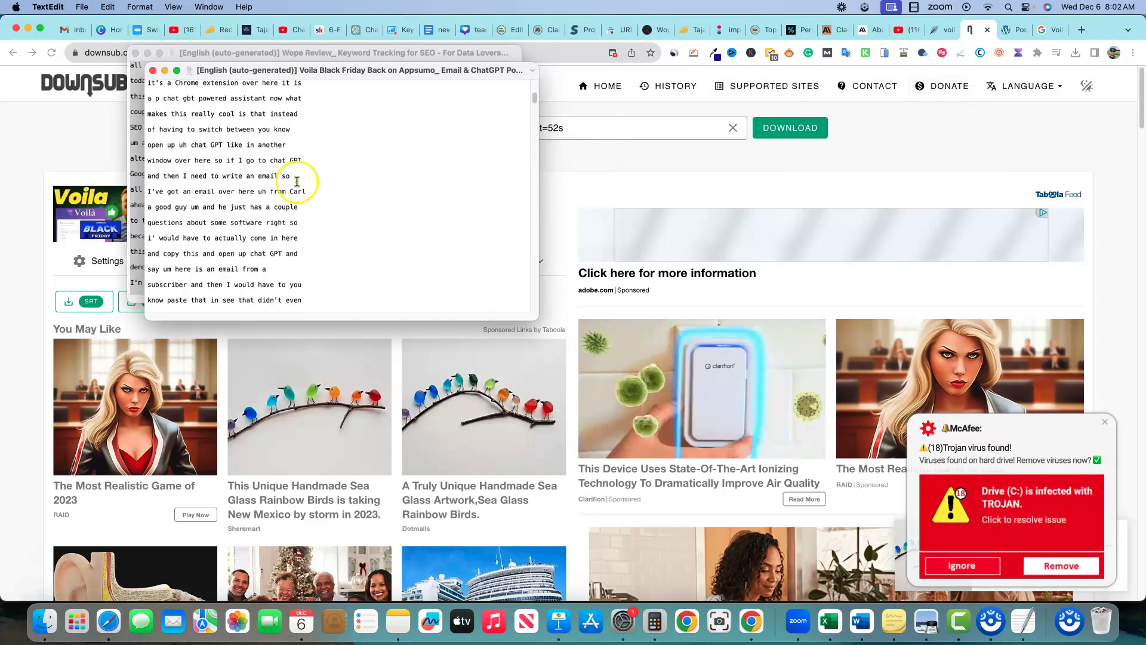
left_click_drag(535, 102, 524, 80)
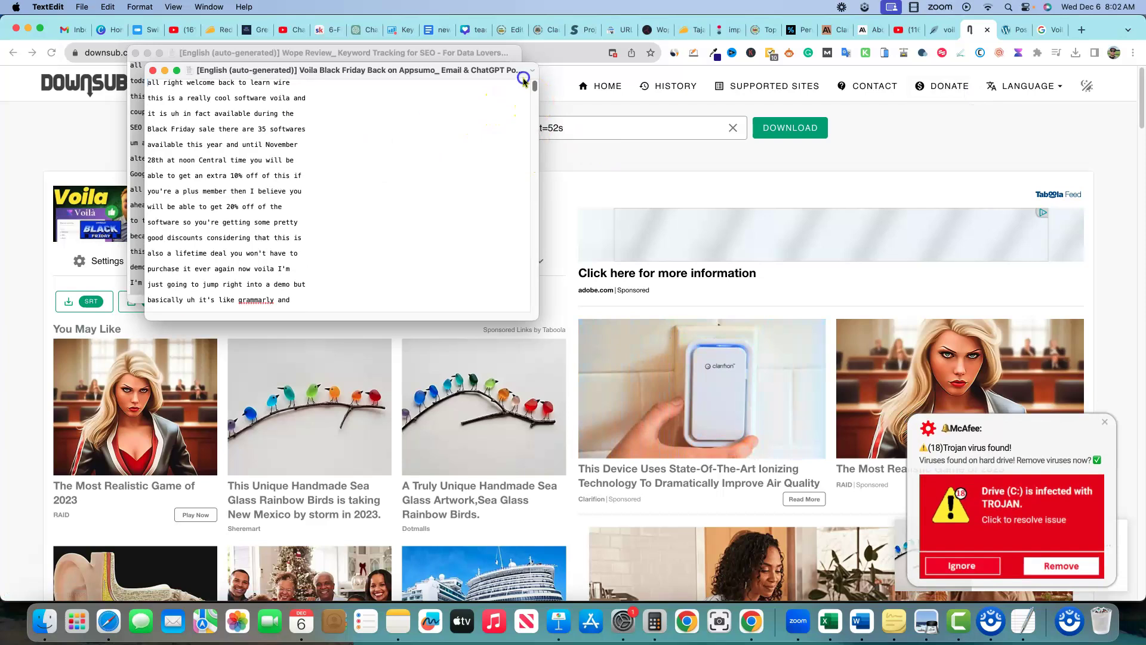
Close the Voila and Wope transcript files in TextEdit
left_click(153, 69)
key("cmd+a")
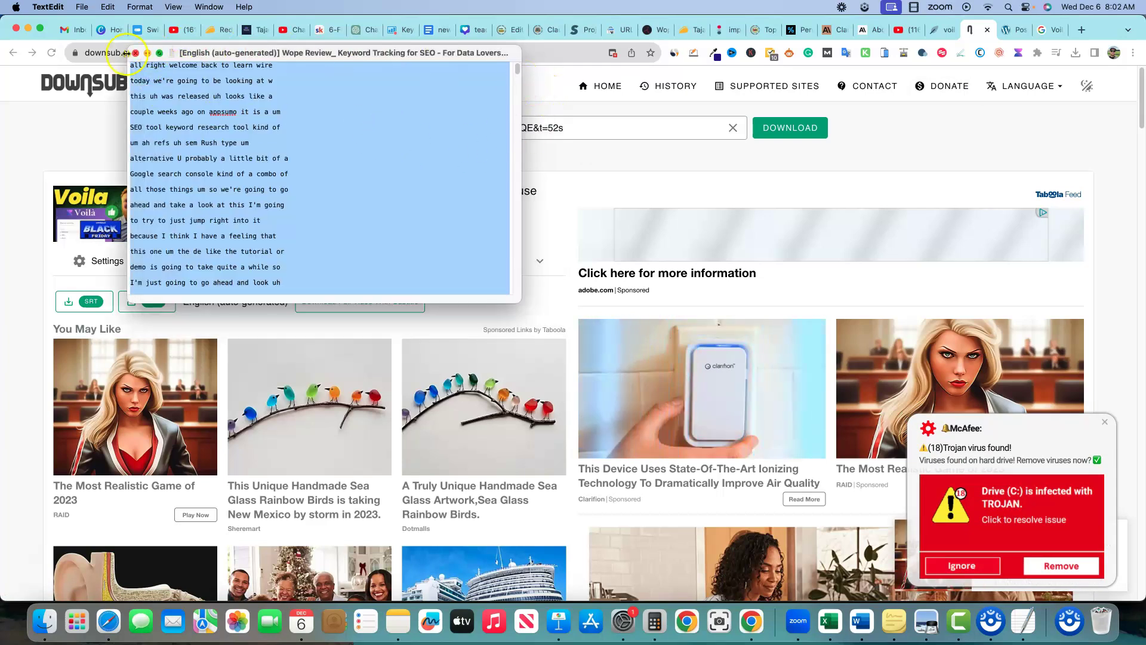
left_click(134, 53)
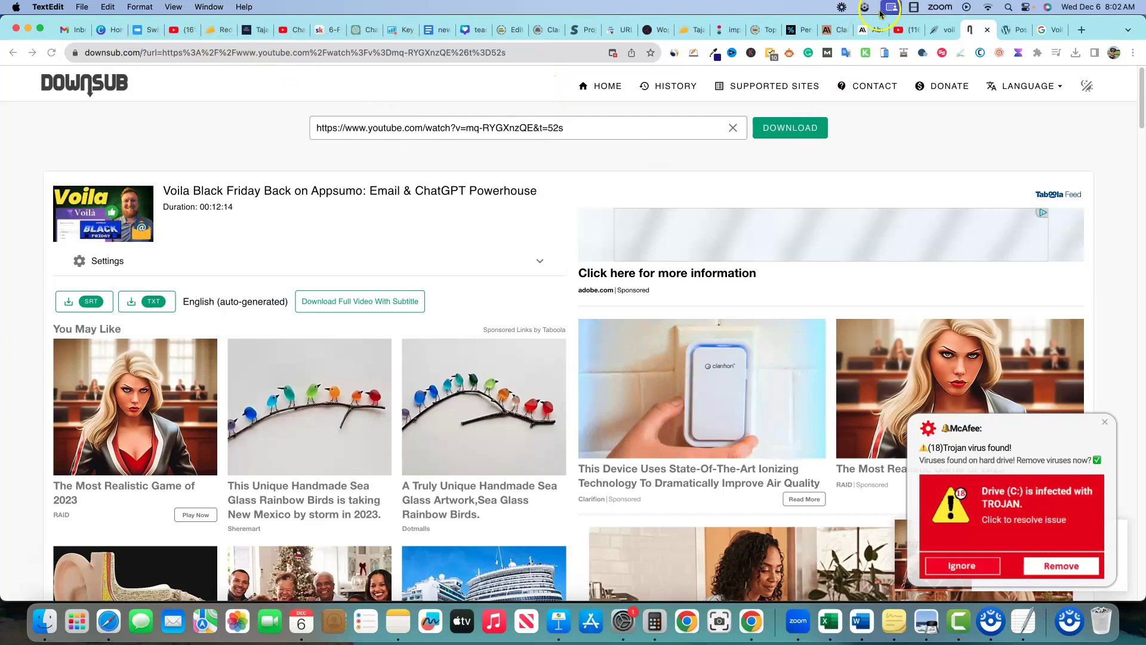
Attach today's downloaded English (auto-generated) TXT transcript from Downloads to the Claude message
left_click(827, 29)
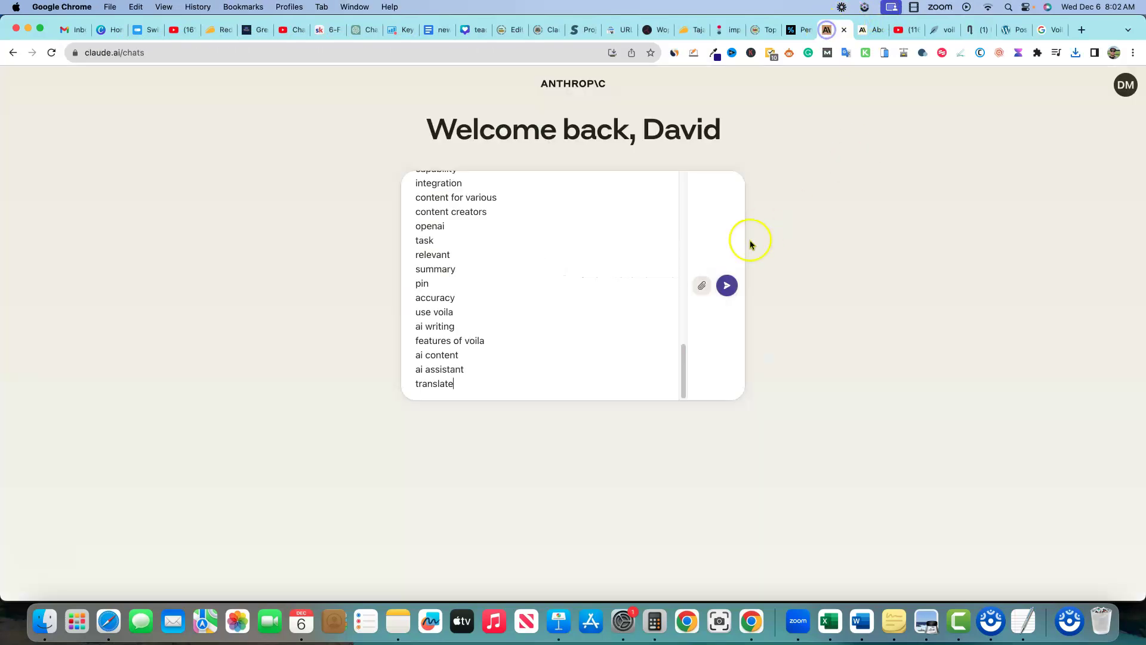
left_click(700, 286)
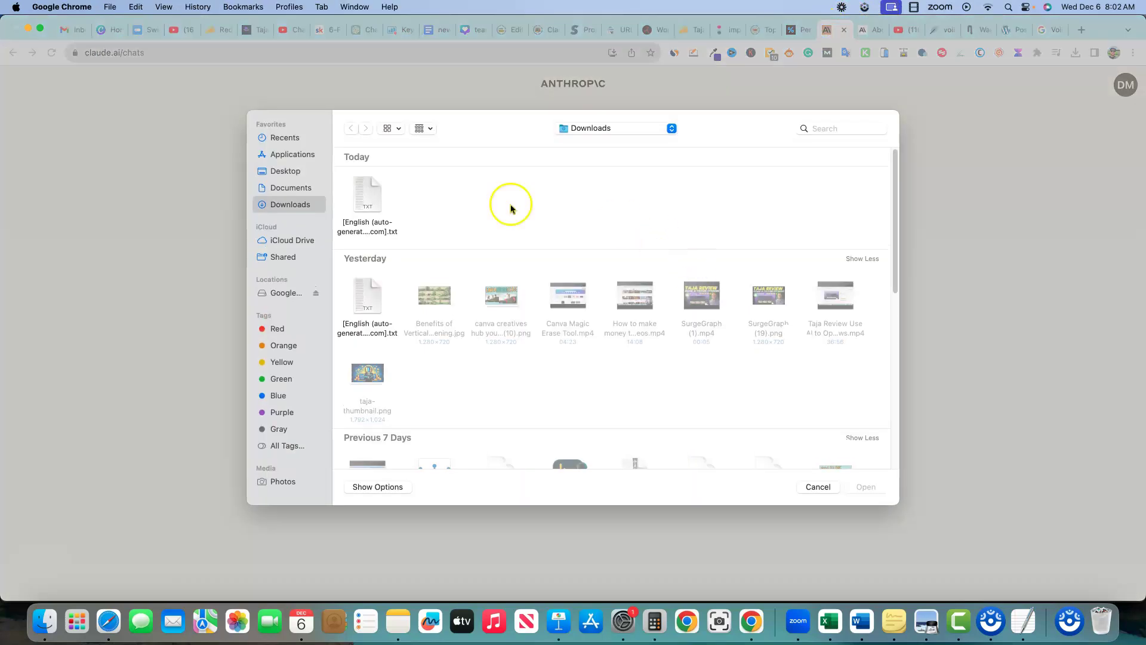
left_click(370, 199)
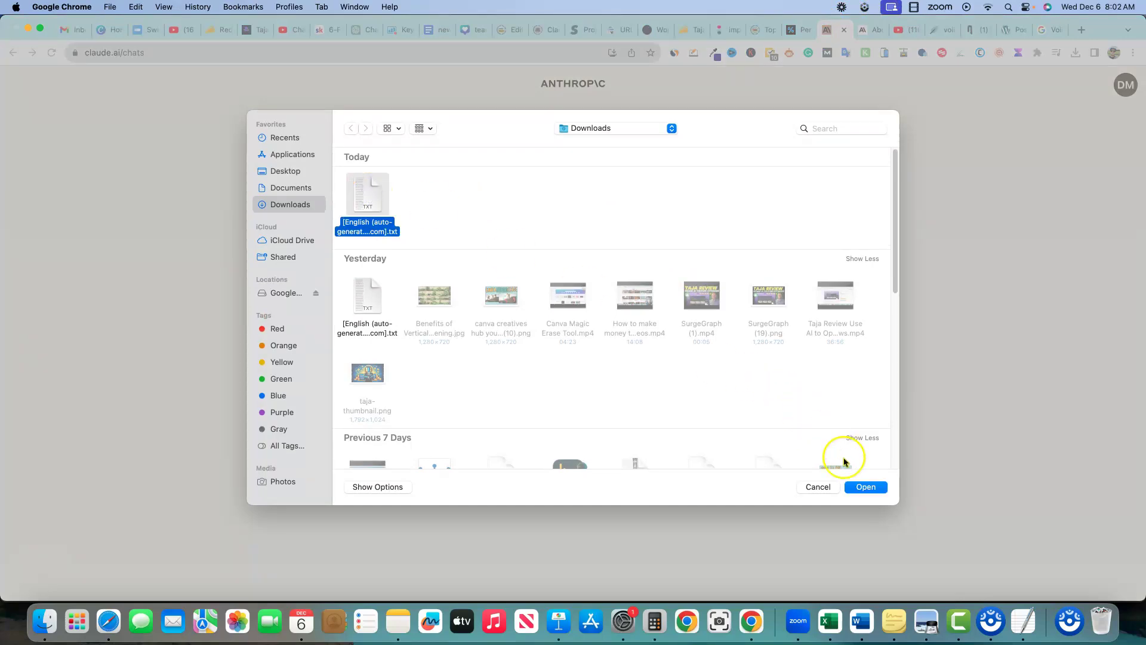
left_click(864, 486)
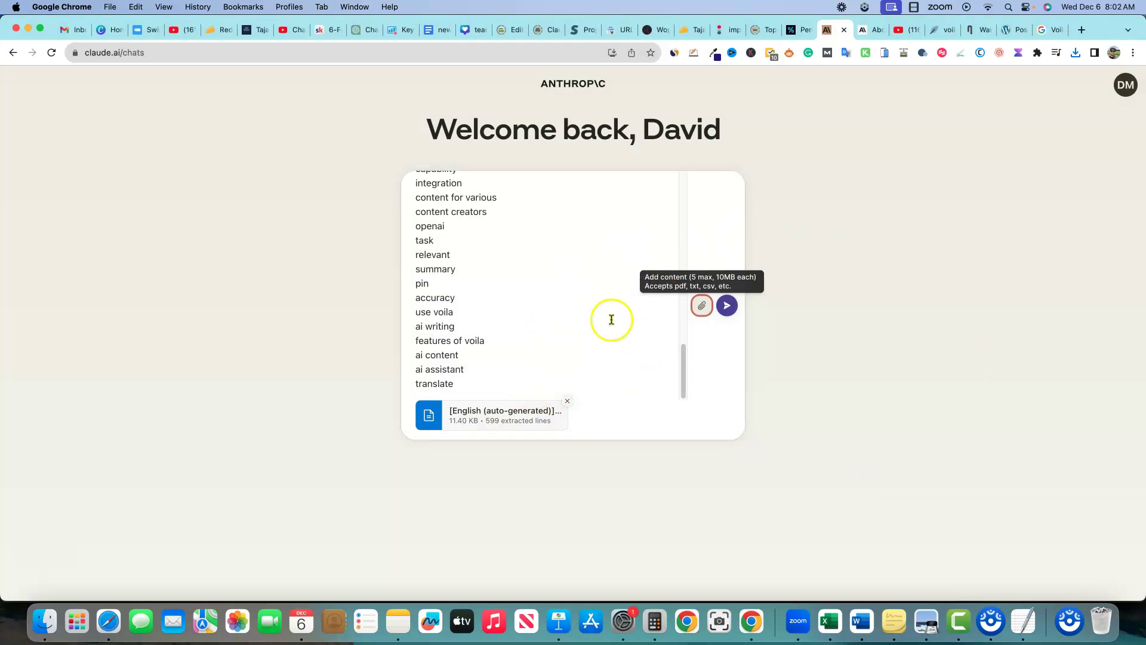
Check the pasted prompt from its opening to the start of the keyword list and send it with the transcript
scroll(591, 322, "up", 15)
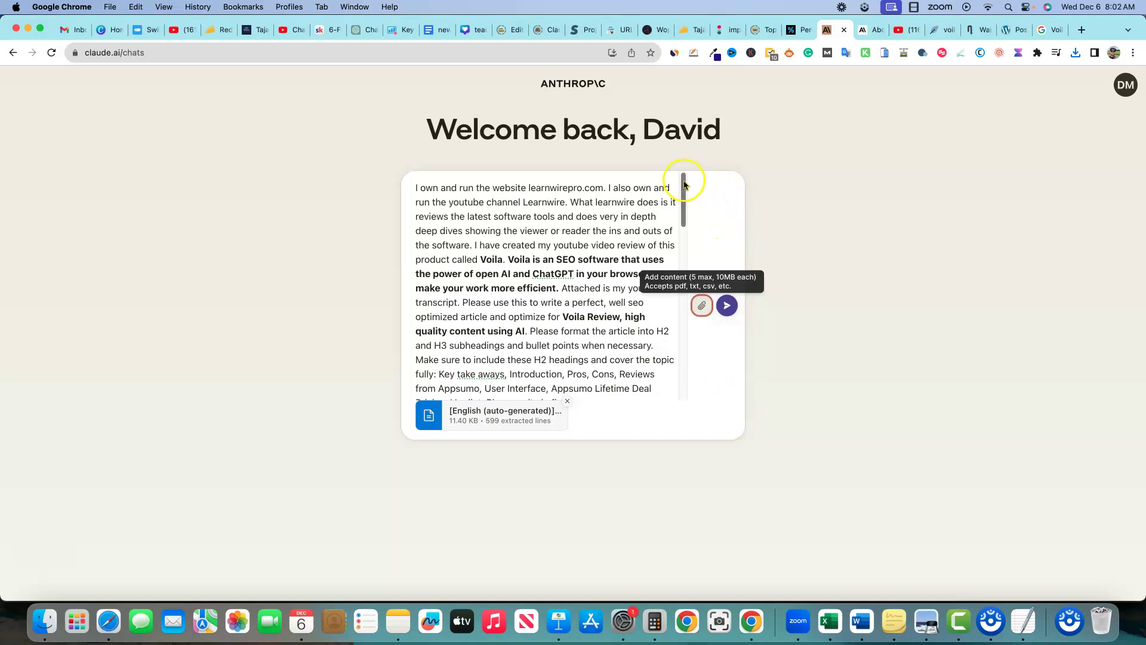
left_click_drag(683, 185, 683, 248)
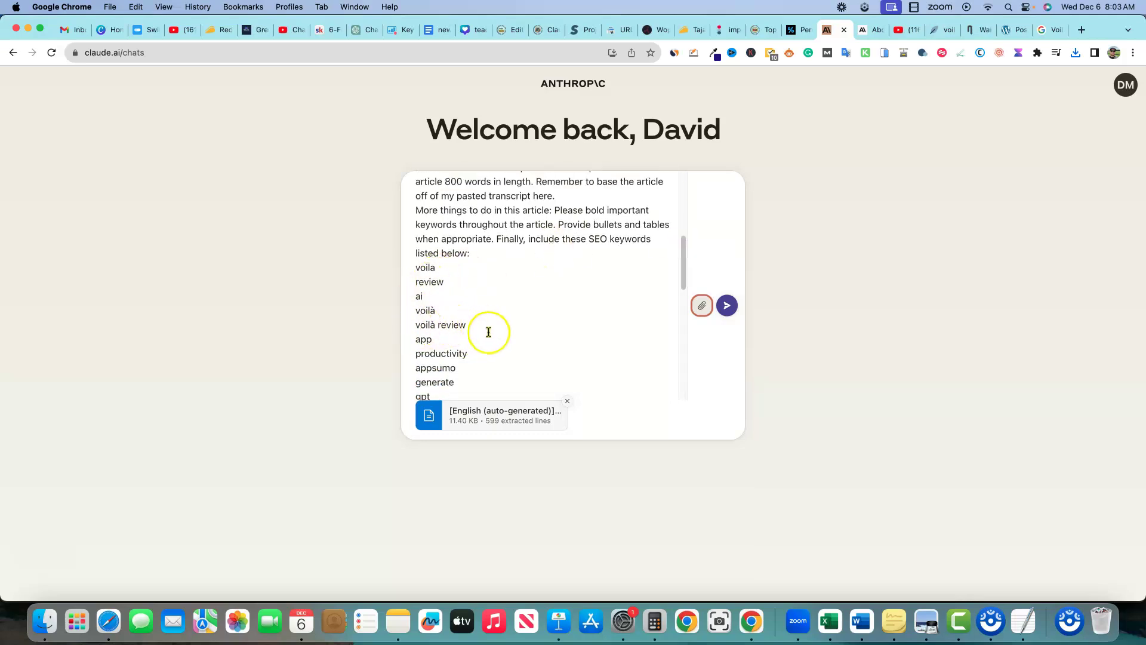
left_click(727, 307)
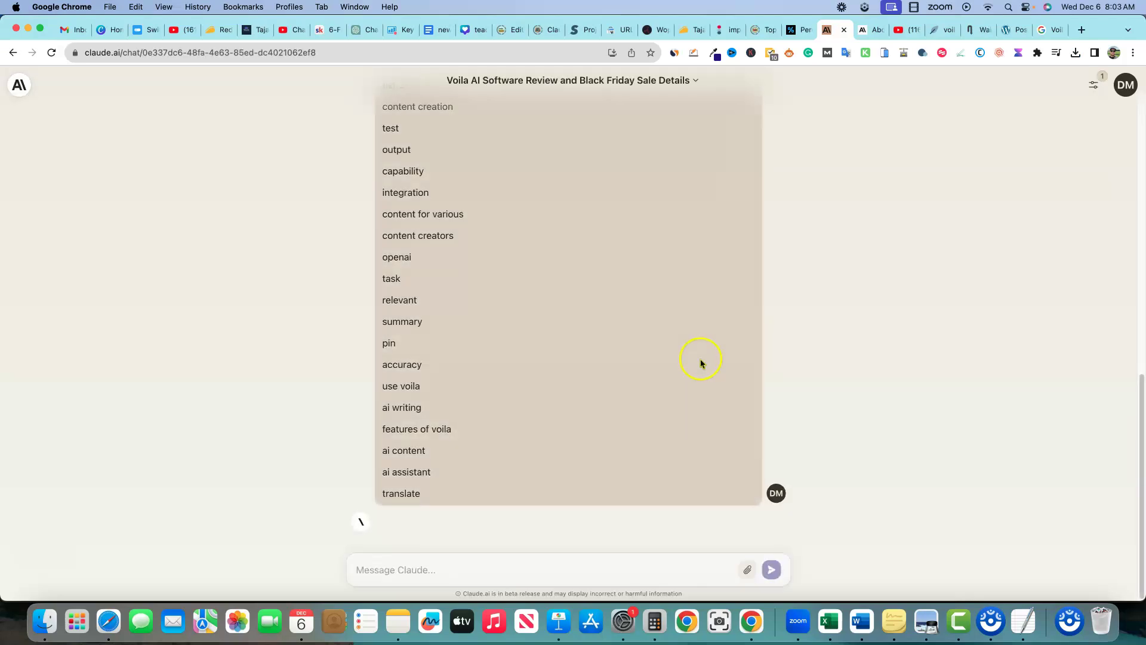
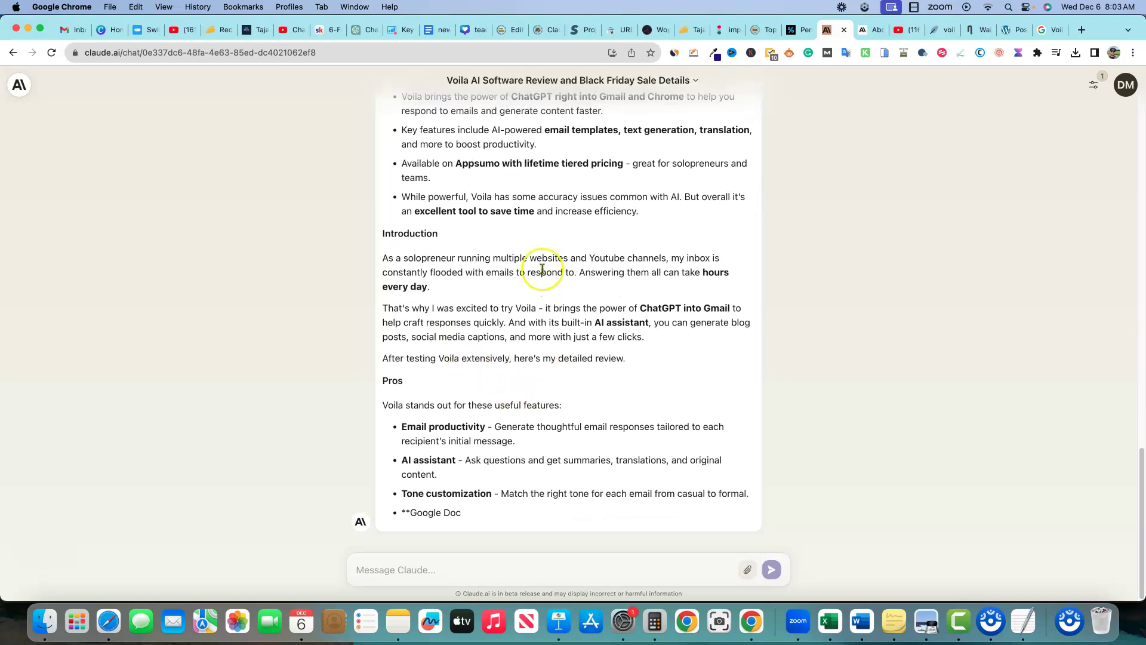
Review the generated Voila article from its title and opening paragraph through the Key Takeaways, Introduction and Pros sections
scroll(458, 256, "up", 5)
scroll(459, 255, "up", 4)
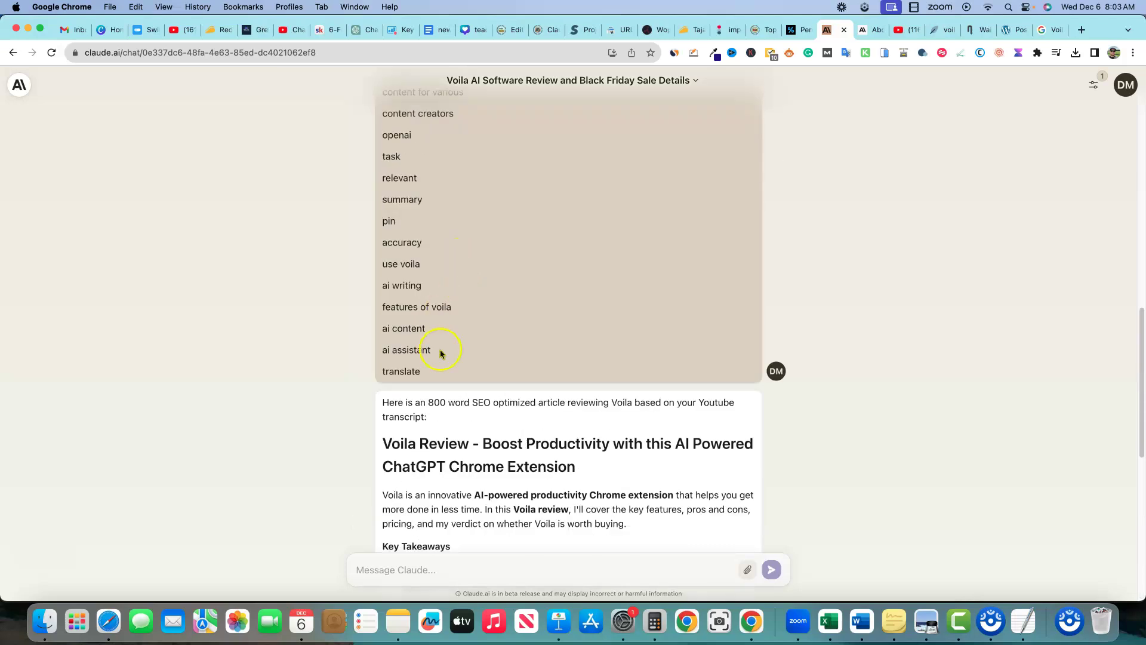
scroll(440, 350, "down", 6)
scroll(524, 388, "down", 1)
scroll(433, 233, "down", 1)
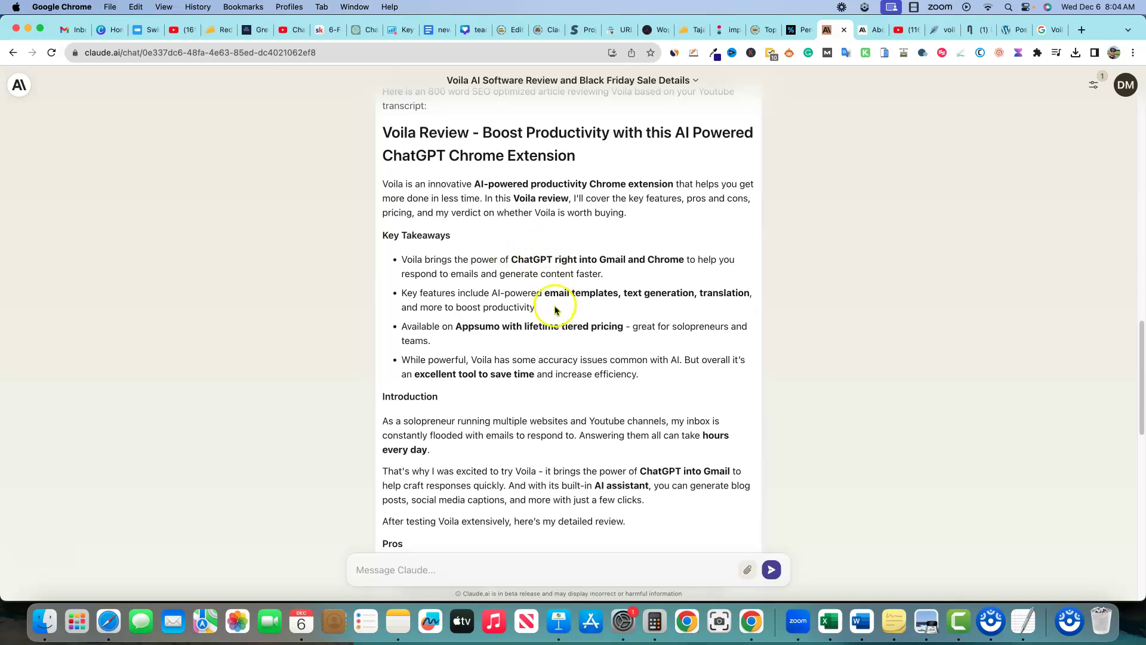
scroll(553, 302, "down", 2)
scroll(564, 295, "down", 3)
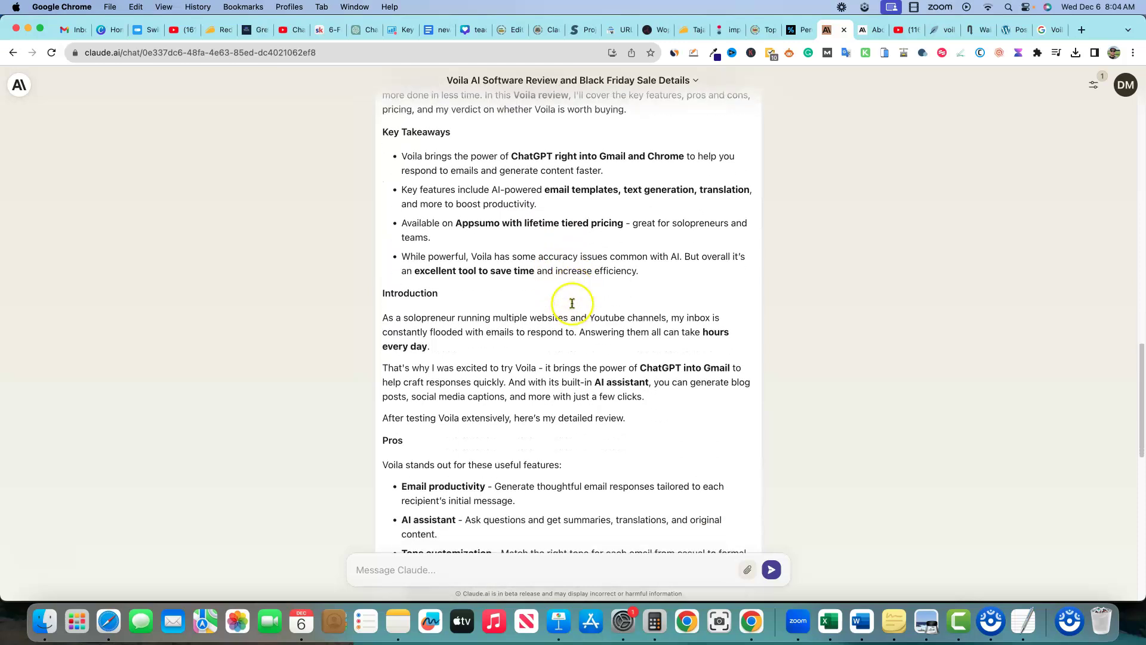
Review the rest of the generated article, from the Pros and Cons through the Appsumo Lifetime Deal Pricing tiers to the Verdict
scroll(572, 310, "down", 1)
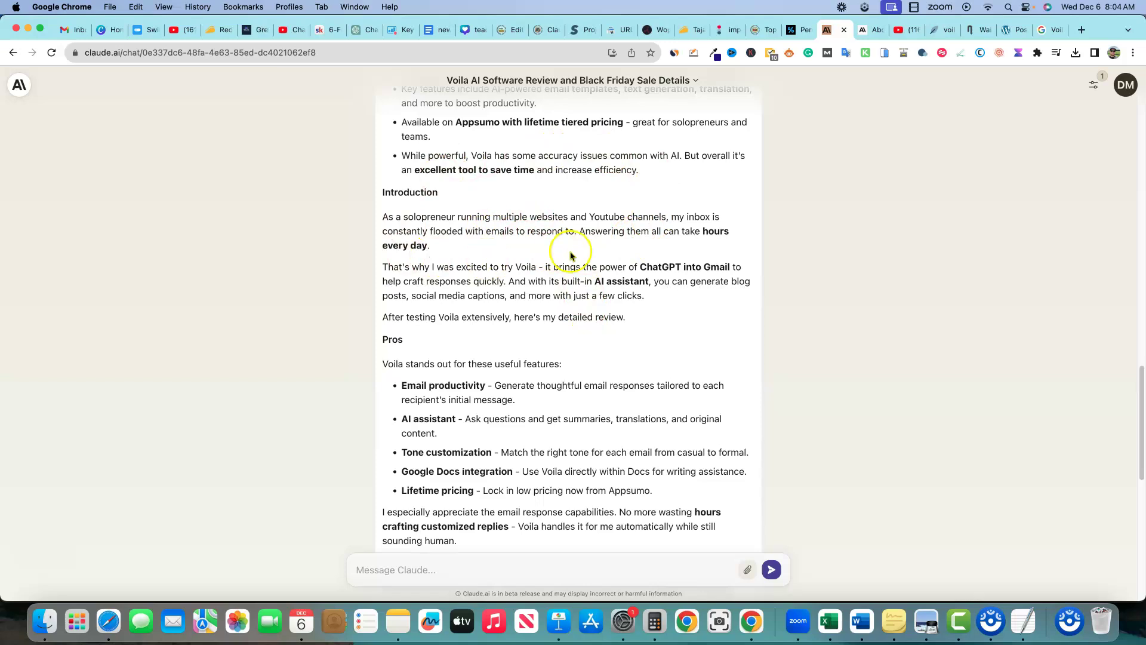
scroll(546, 338, "down", 2)
scroll(550, 343, "down", 2)
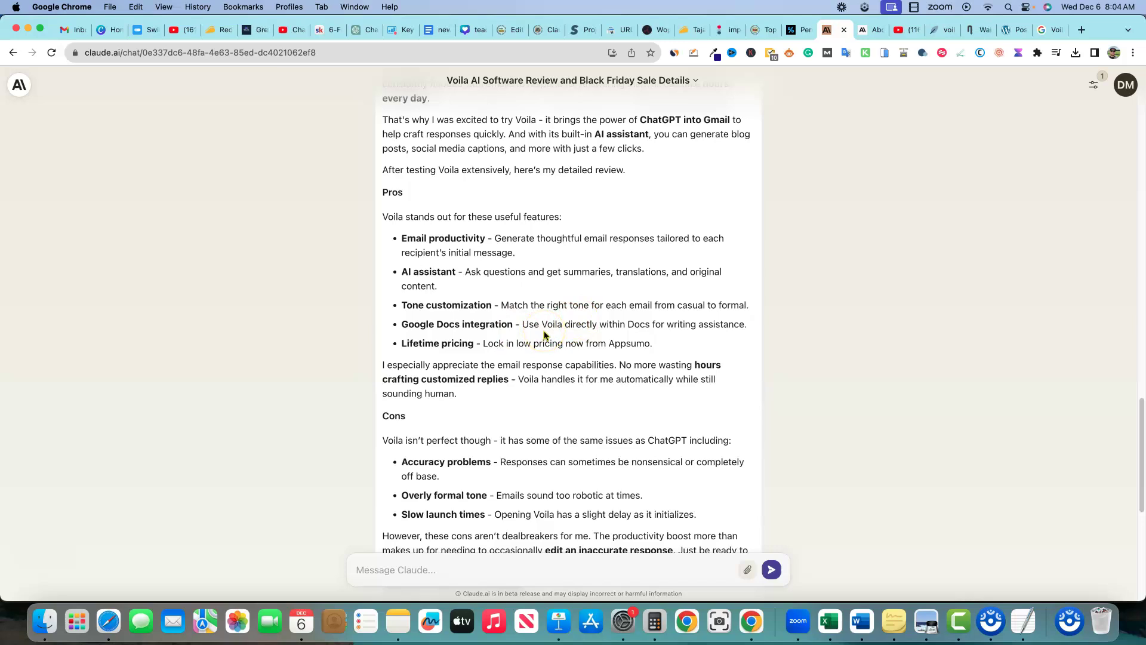
scroll(487, 448, "down", 5)
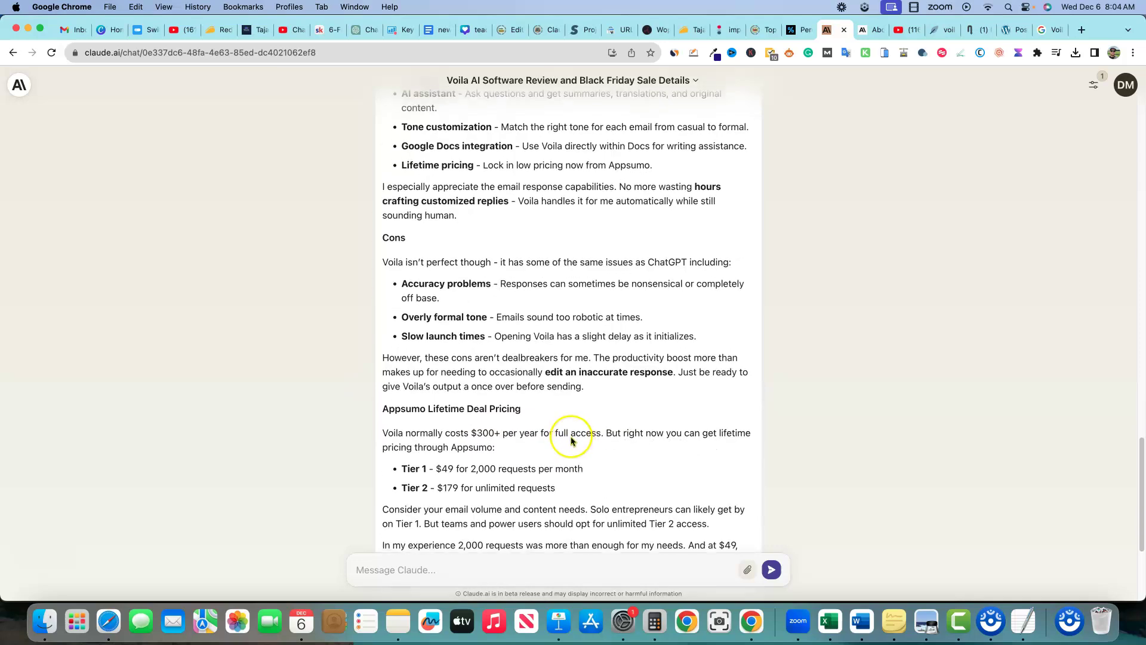
scroll(571, 440, "down", 3)
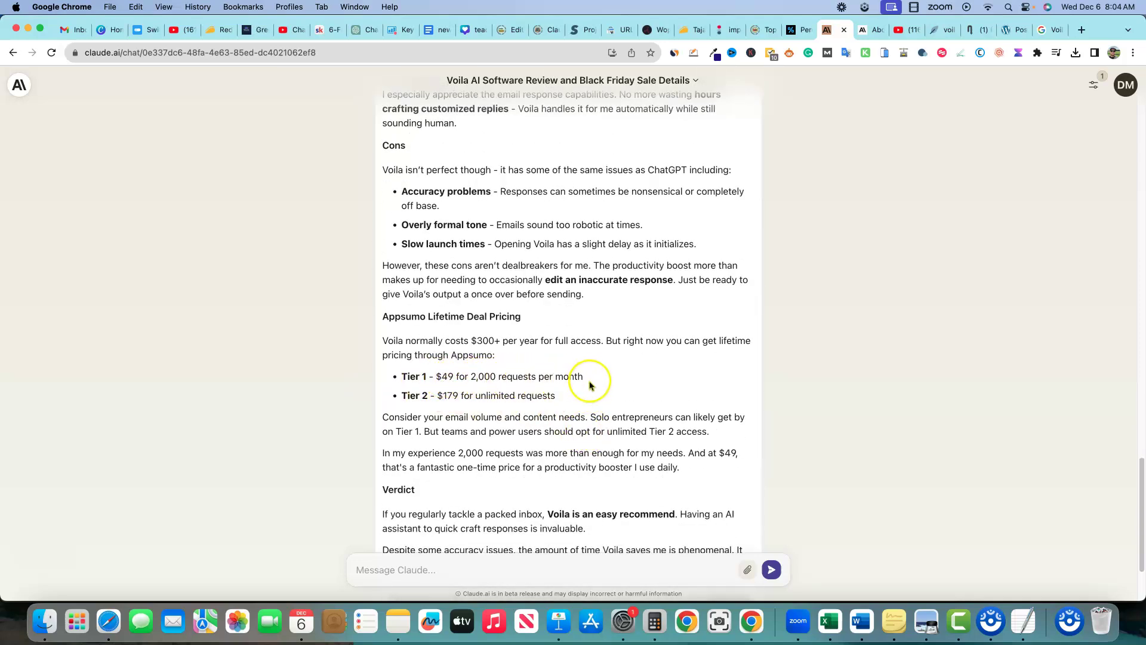
left_click_drag(558, 396, 388, 374)
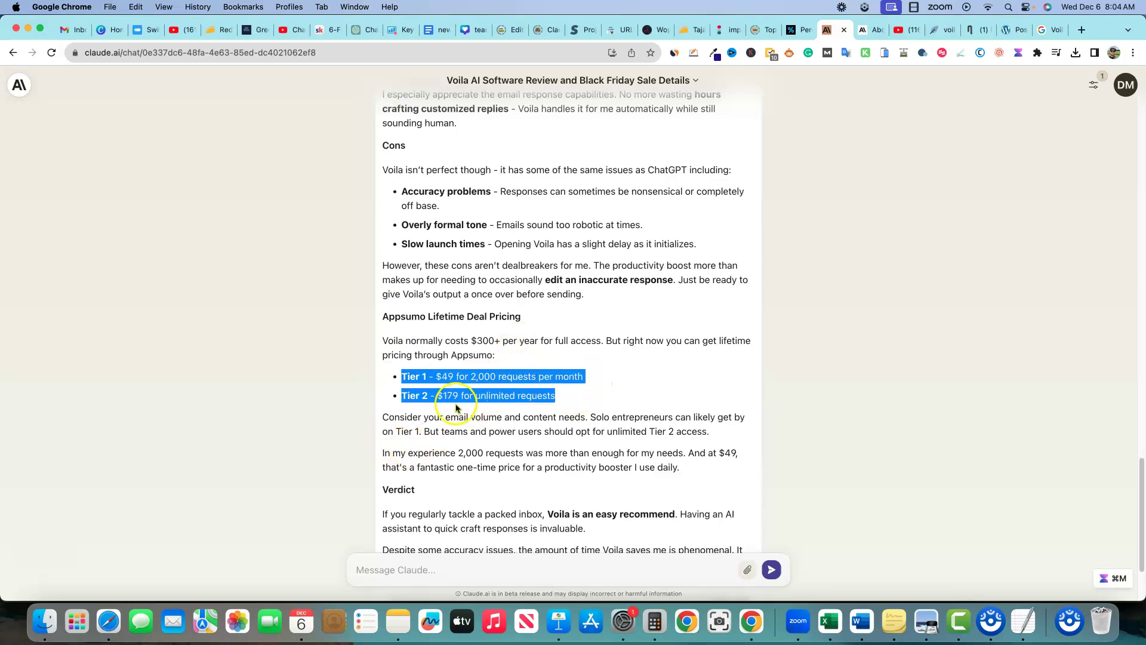
left_click(596, 400)
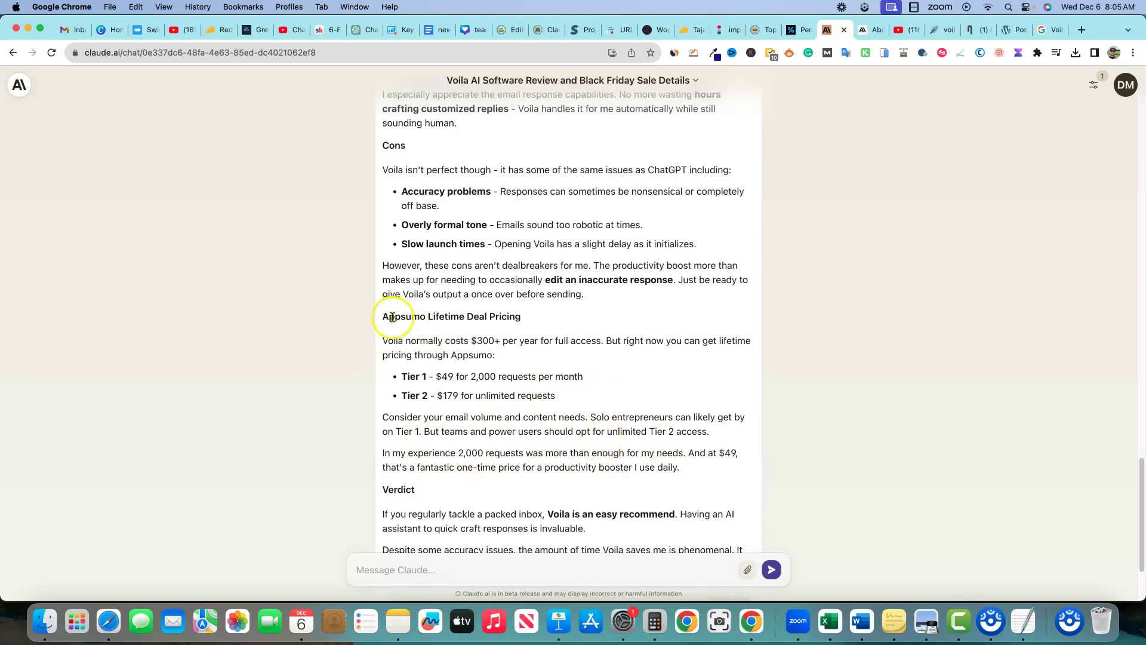
left_click_drag(383, 317, 541, 320)
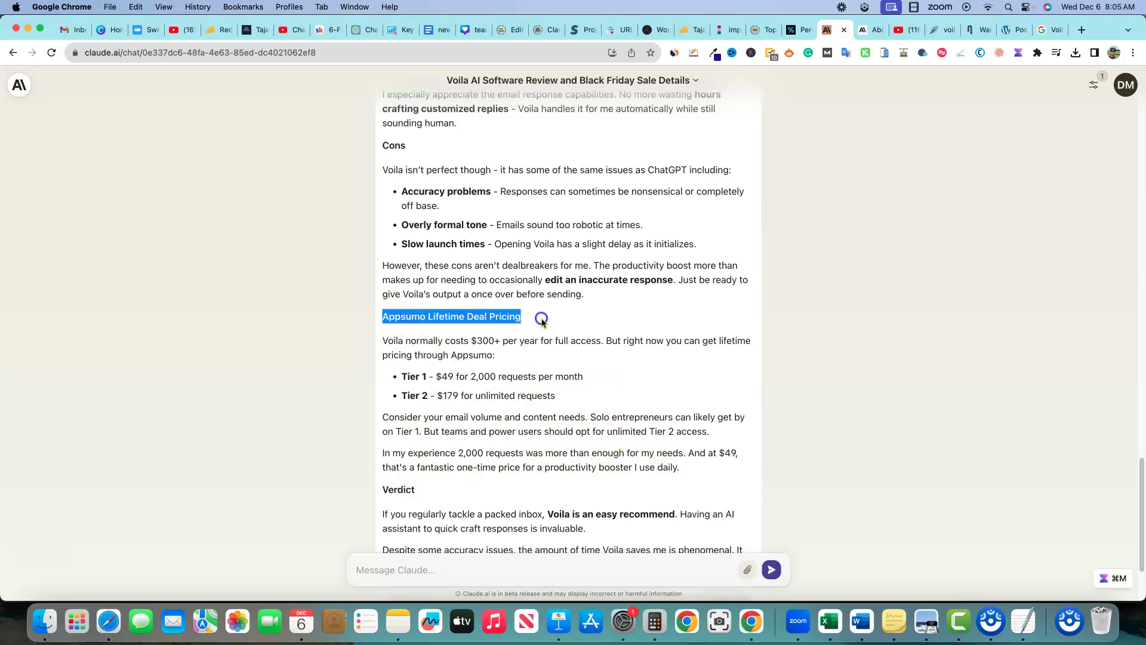
left_click(550, 461)
scroll(557, 463, "down", 3)
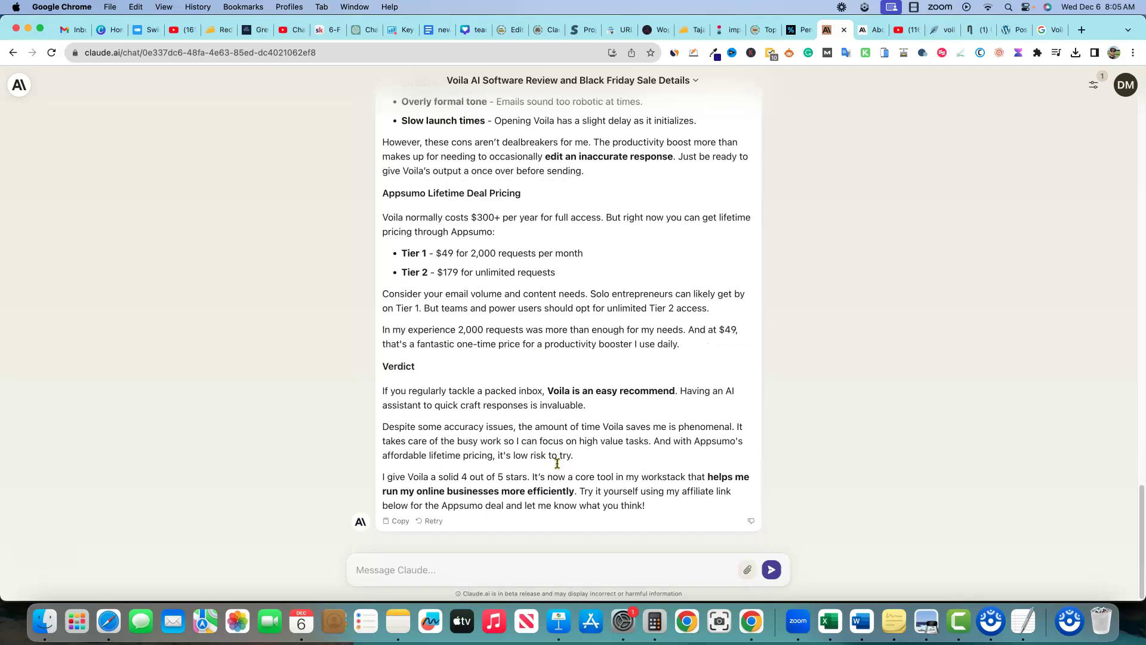
Append "- Appsumo Review" to the title of the LearnWire Claude/YouTube Prompt note in Notes and return to the Claude chat
left_click(399, 621)
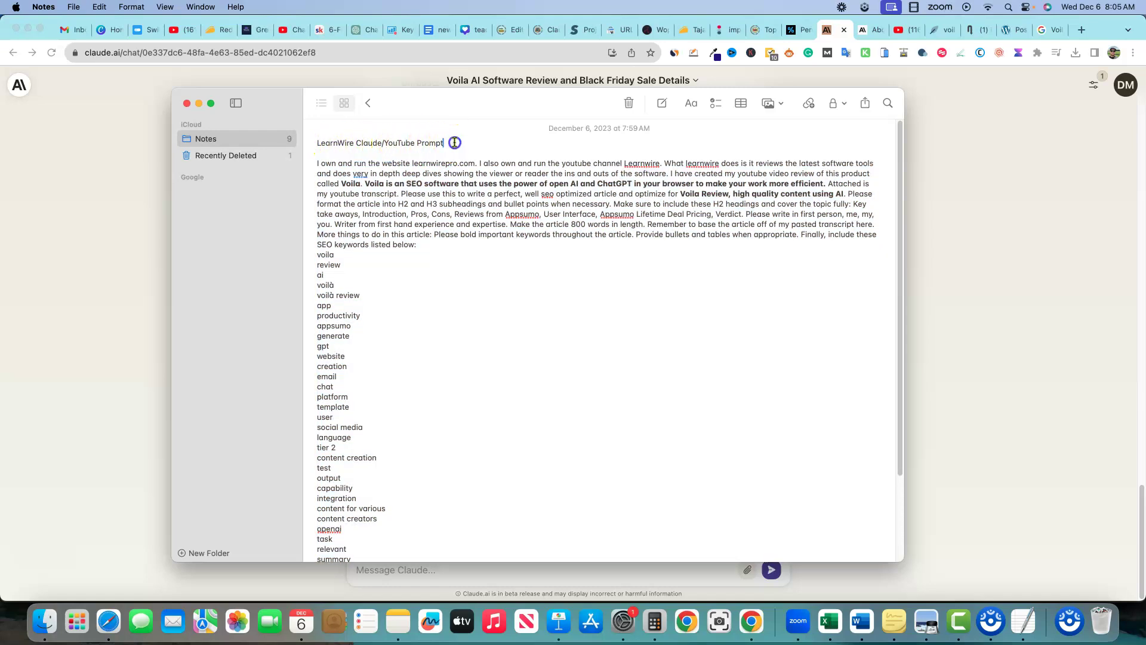
left_click(455, 143)
type("- Appsumo Review")
left_click(965, 225)
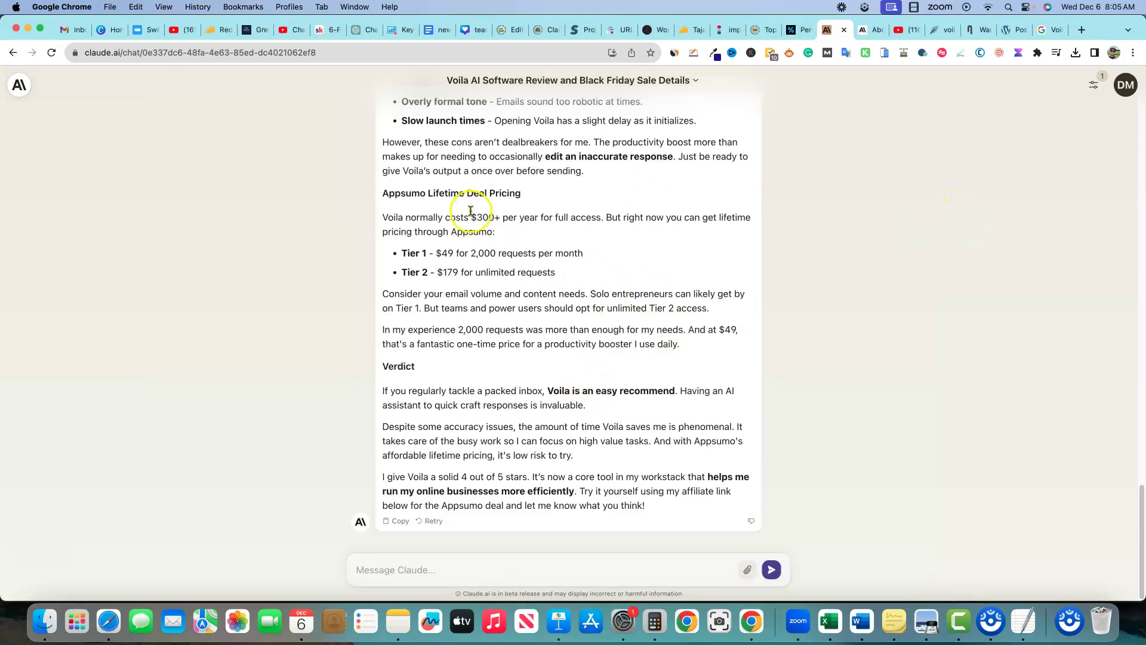
Examine the Appsumo Lifetime Deal Pricing heading and the three Verdict paragraphs of the generated article
left_click_drag(520, 193, 373, 193)
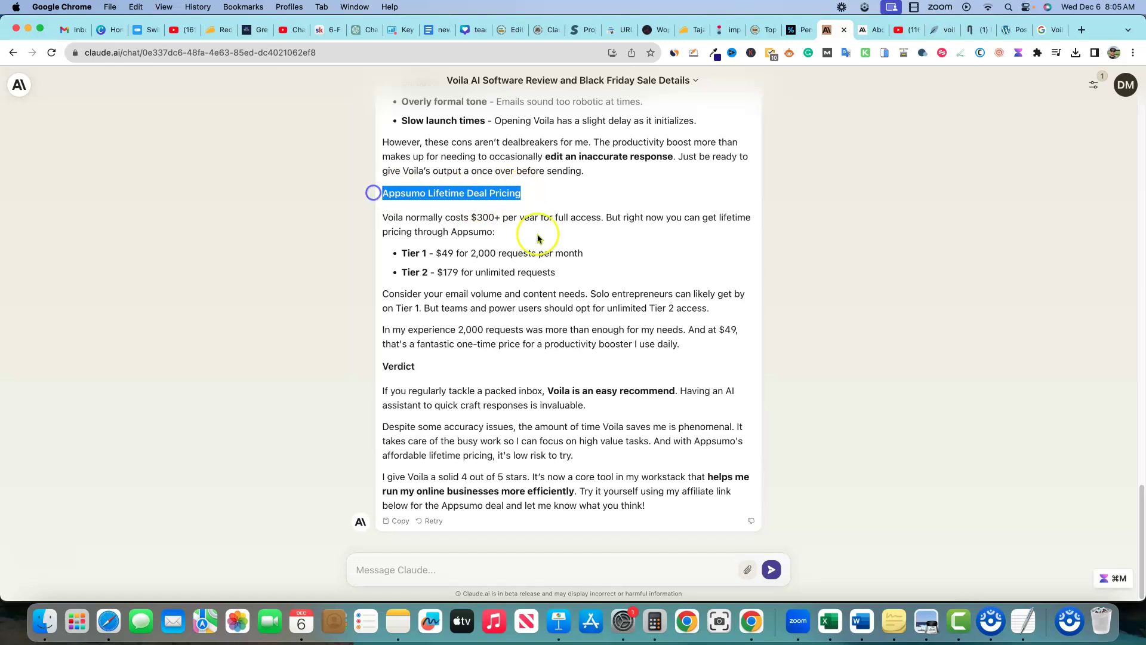
left_click(630, 295)
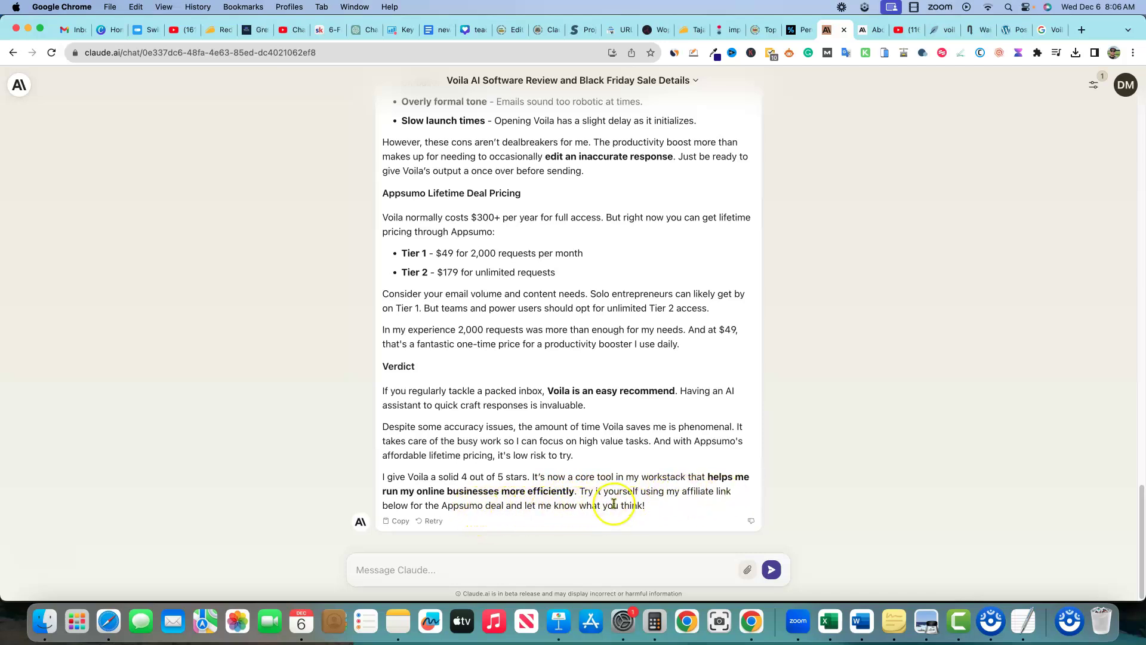
left_click_drag(649, 506, 381, 394)
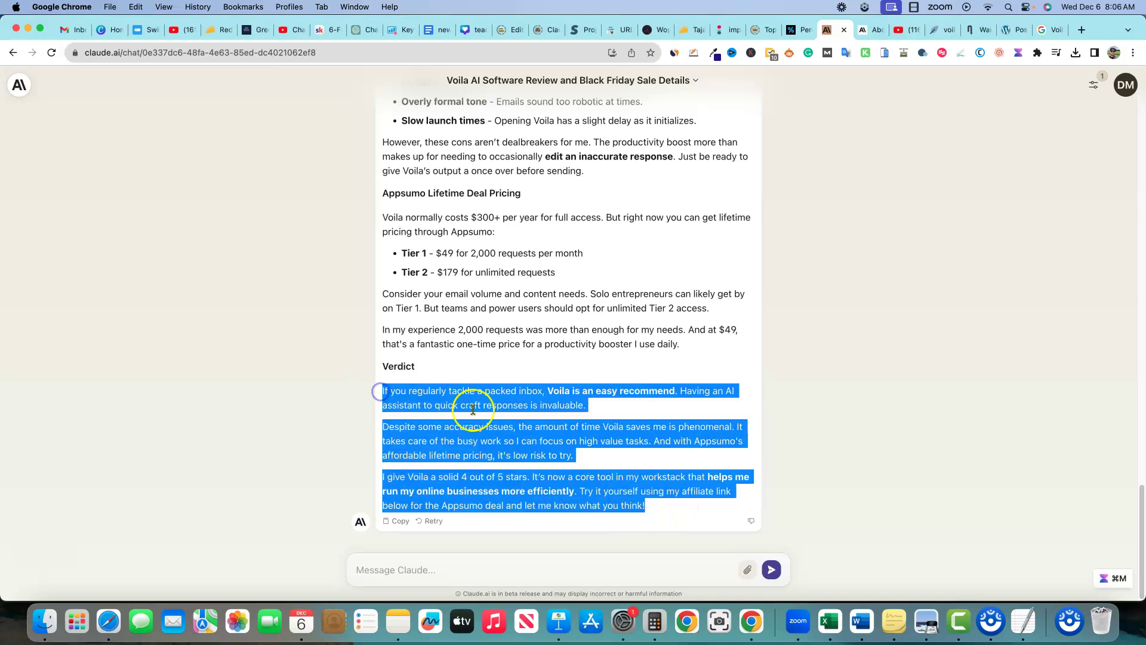
left_click_drag(648, 505, 381, 379)
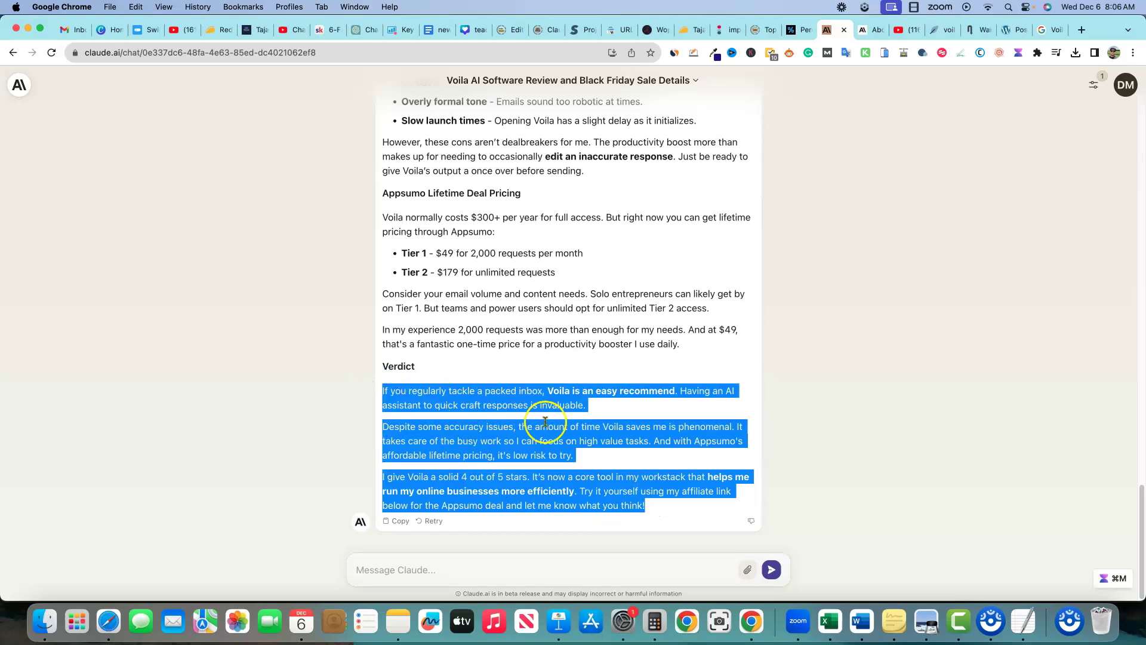
scroll(569, 408, "up", 1)
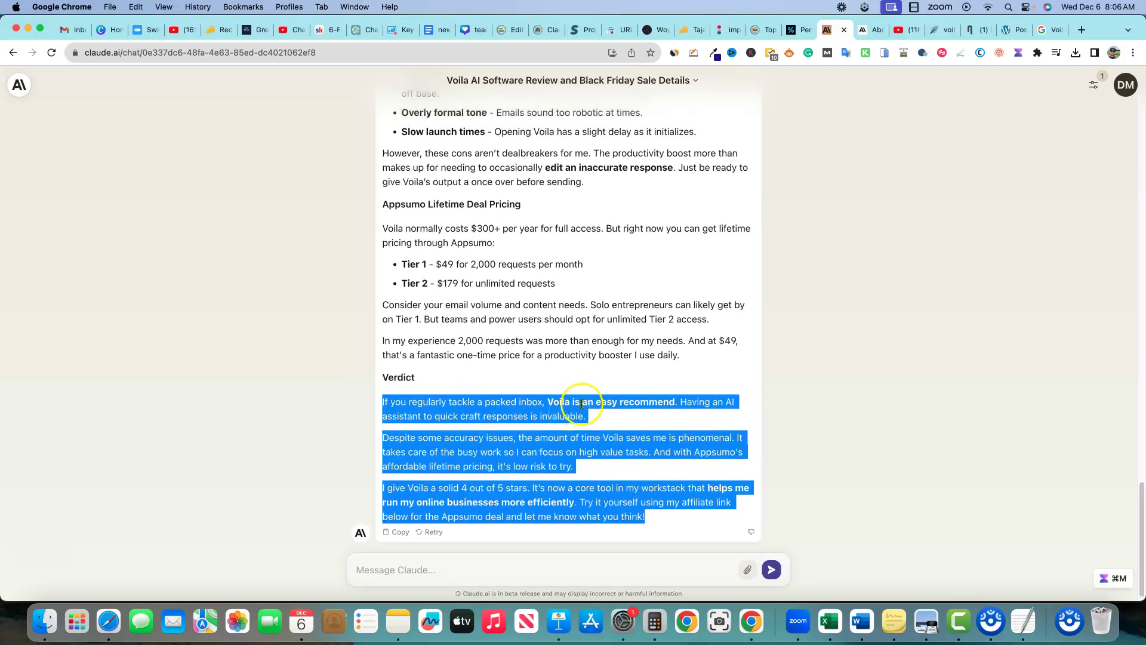
scroll(581, 404, "up", 1)
scroll(589, 406, "down", 2)
left_click(631, 458)
Review the sent prompt and its SEO keyword list above the generated Voila article
scroll(651, 442, "up", 20)
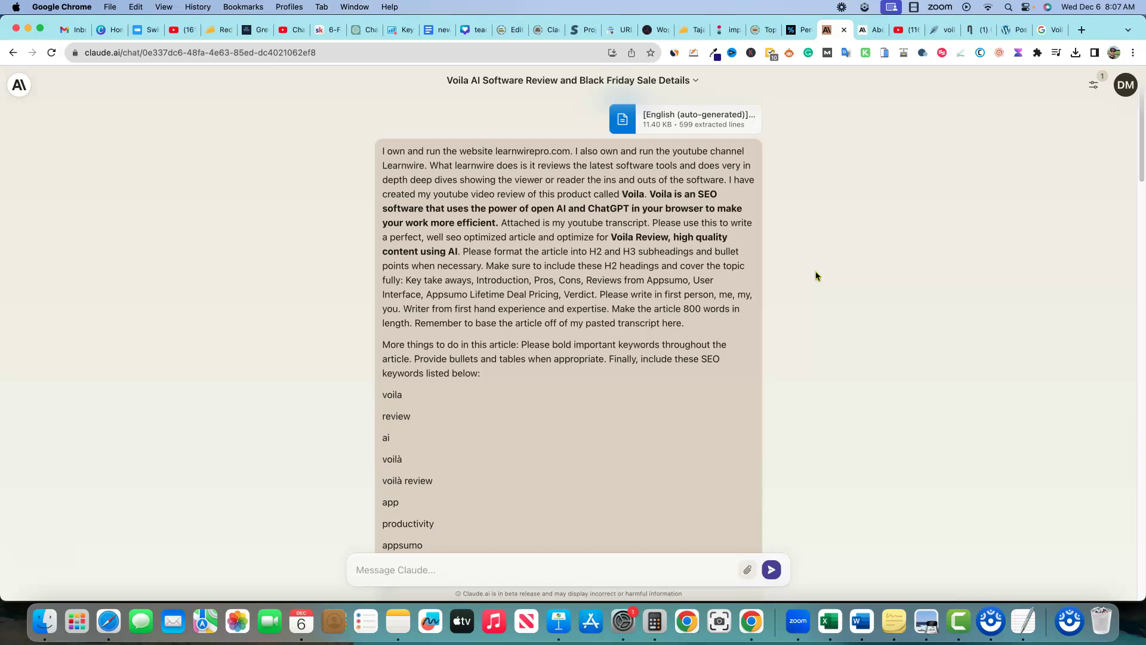
scroll(798, 334, "down", 2)
scroll(698, 417, "down", 10)
scroll(647, 427, "up", 5)
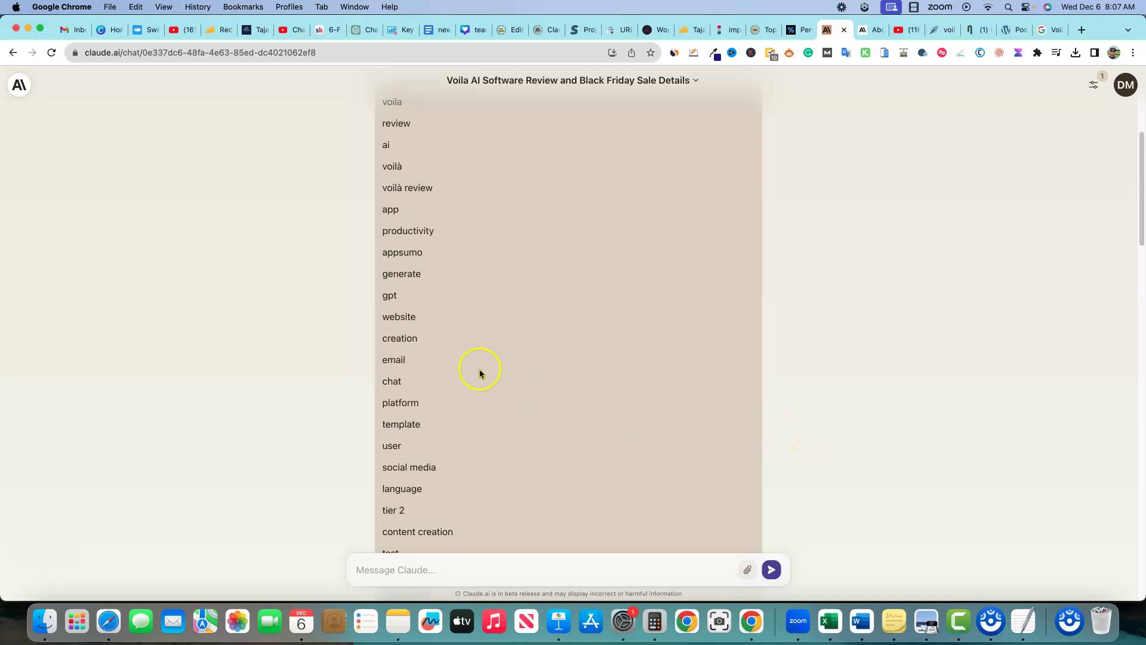
scroll(471, 367, "up", 5)
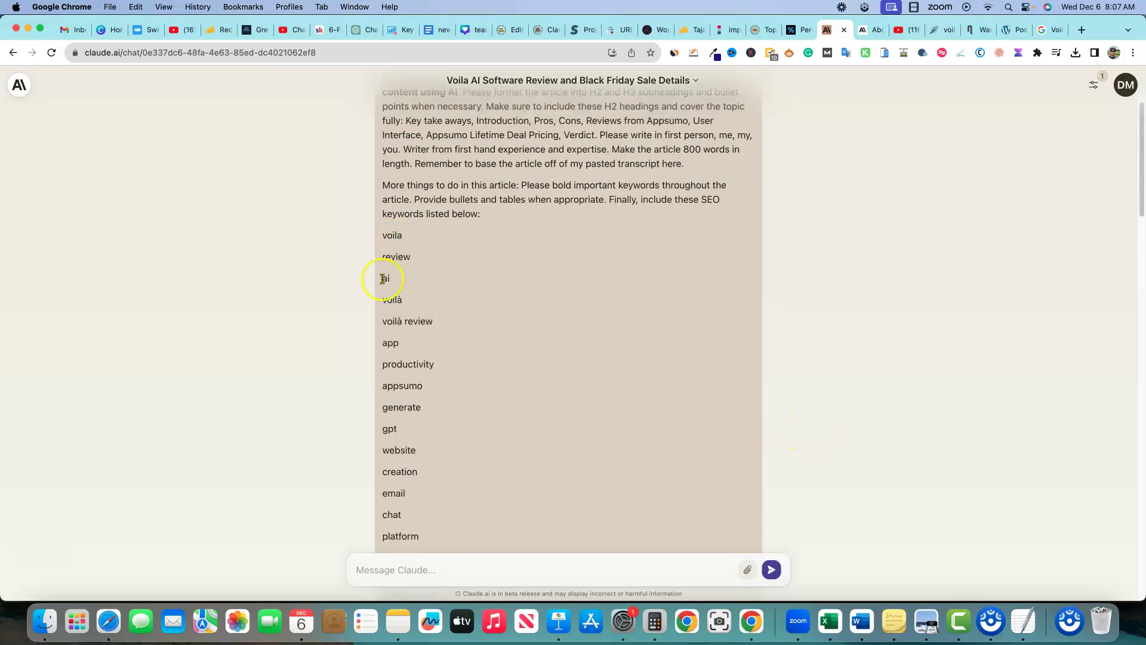
scroll(730, 477, "down", 20)
scroll(760, 456, "up", 6)
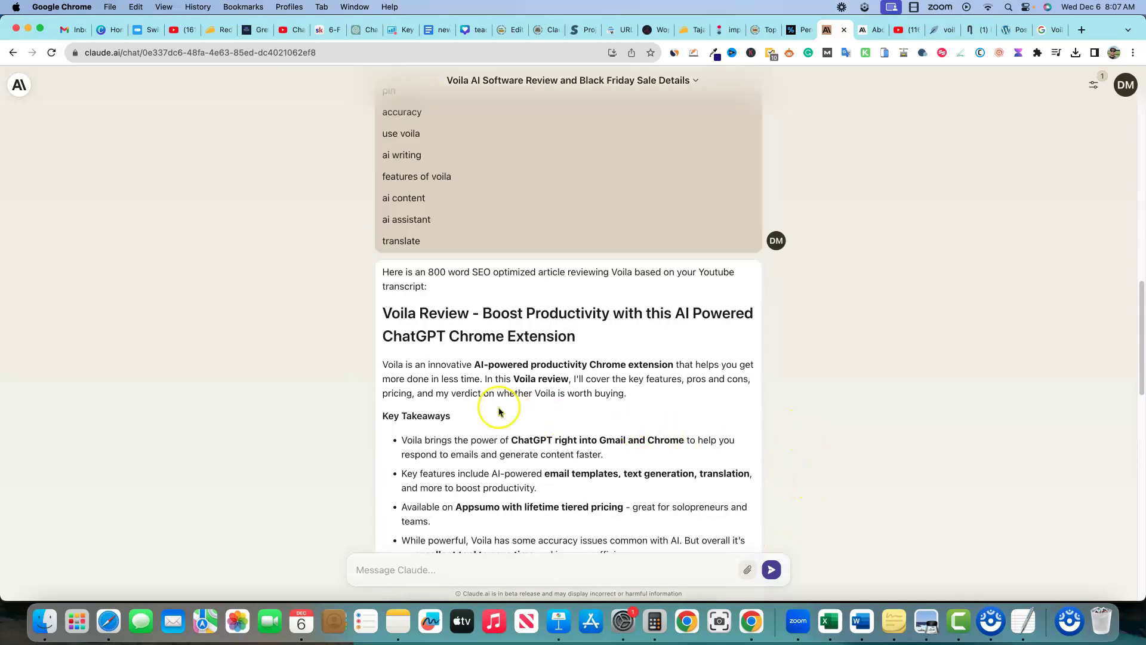
Count the words of the article from its title to the end of the Verdict with Word Counter Plus and copy that text
left_click_drag(383, 315, 664, 503)
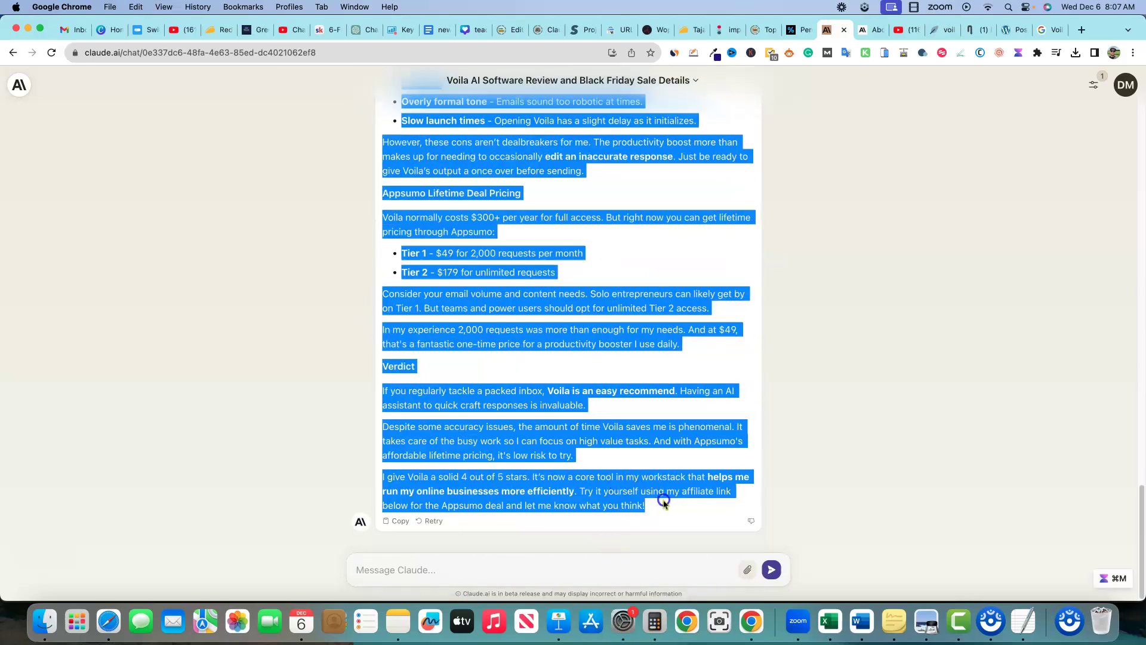
right_click(602, 435)
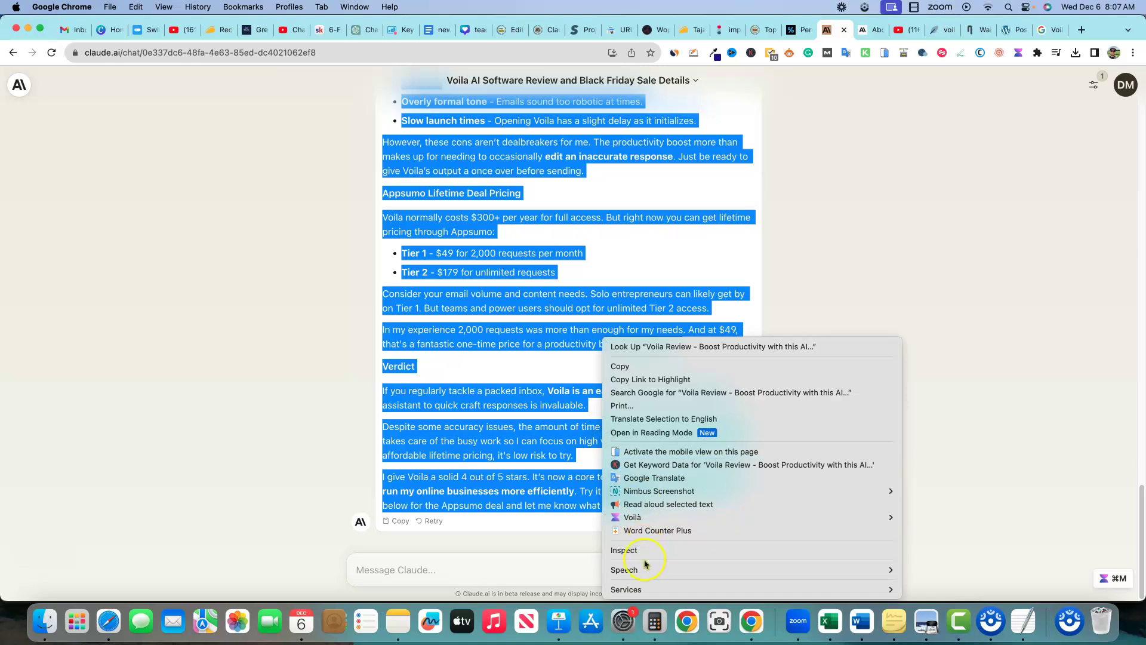
left_click(647, 531)
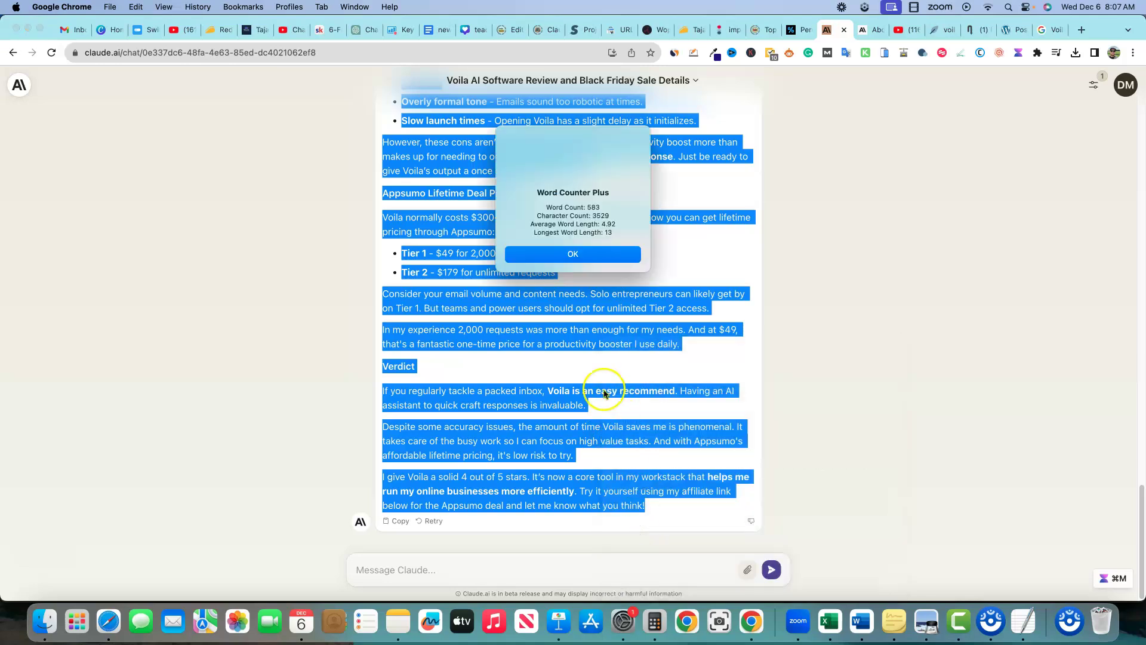
left_click(600, 255)
right_click(618, 298)
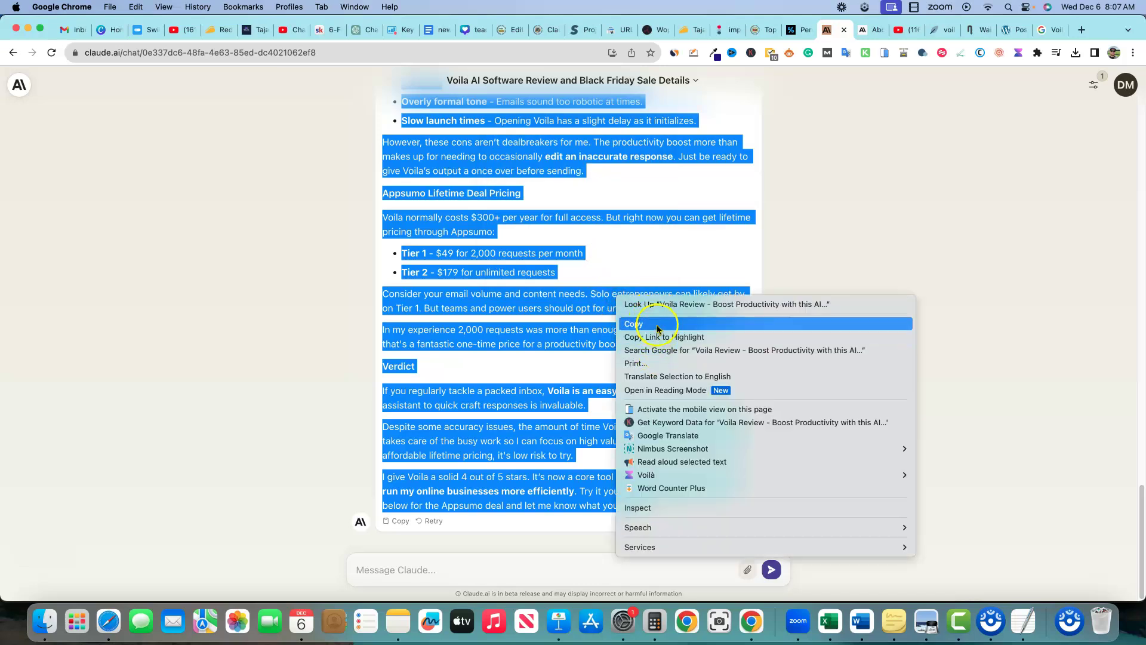
left_click(657, 325)
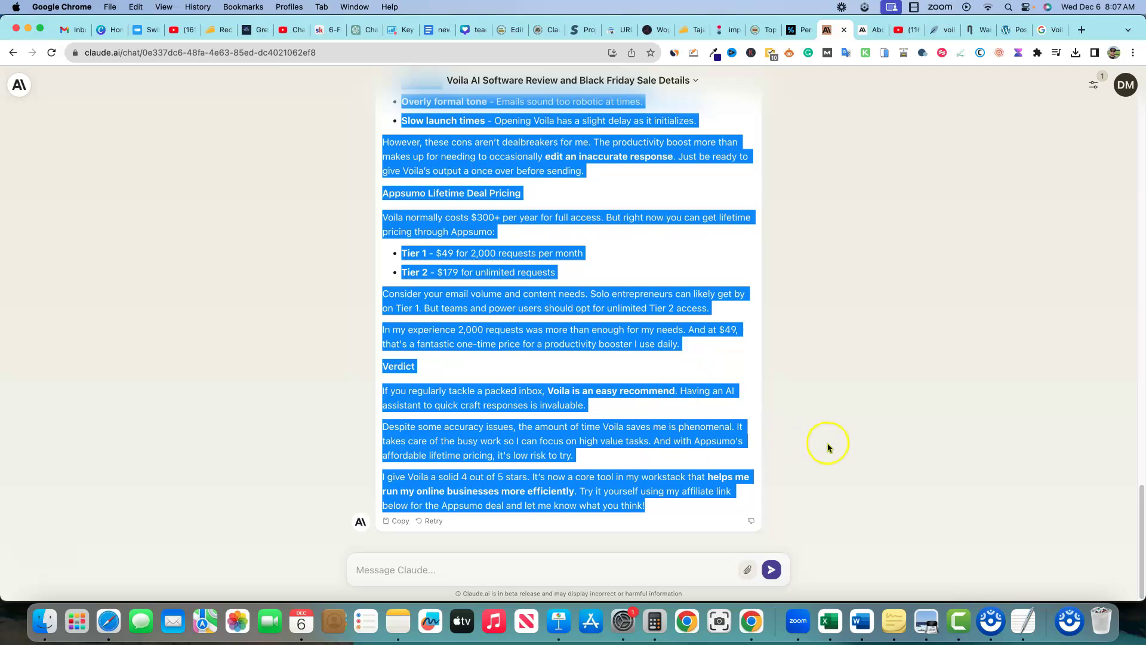
Check the headings, bullets and bolded keywords of the generated article from its title to the Verdict
scroll(660, 448, "up", 6)
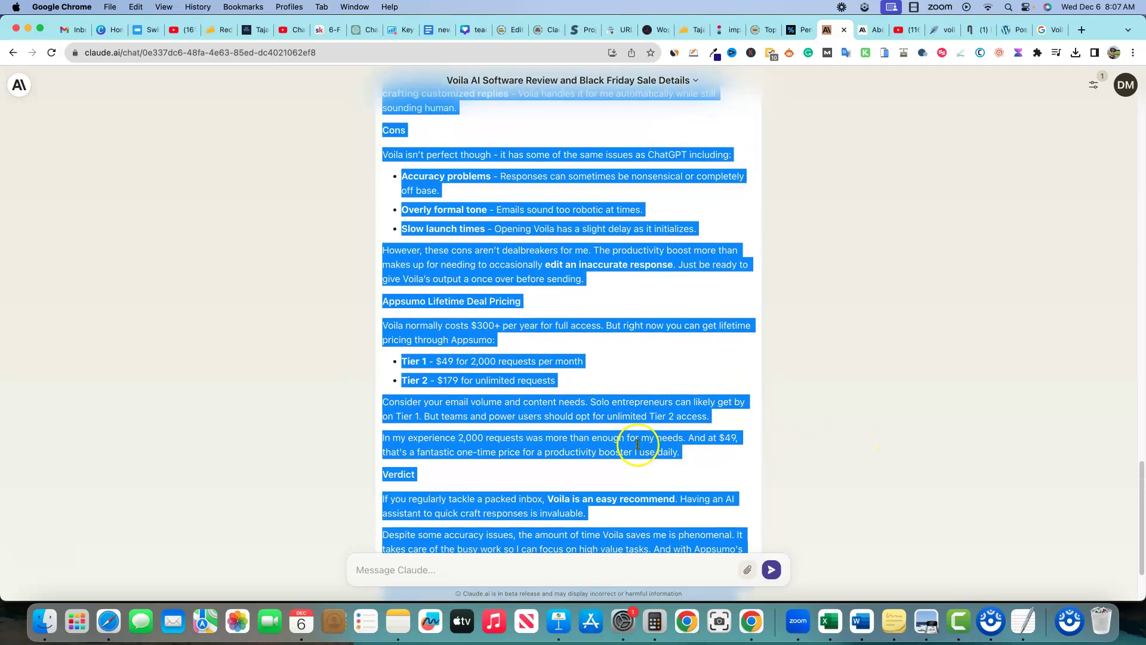
scroll(638, 448, "up", 9)
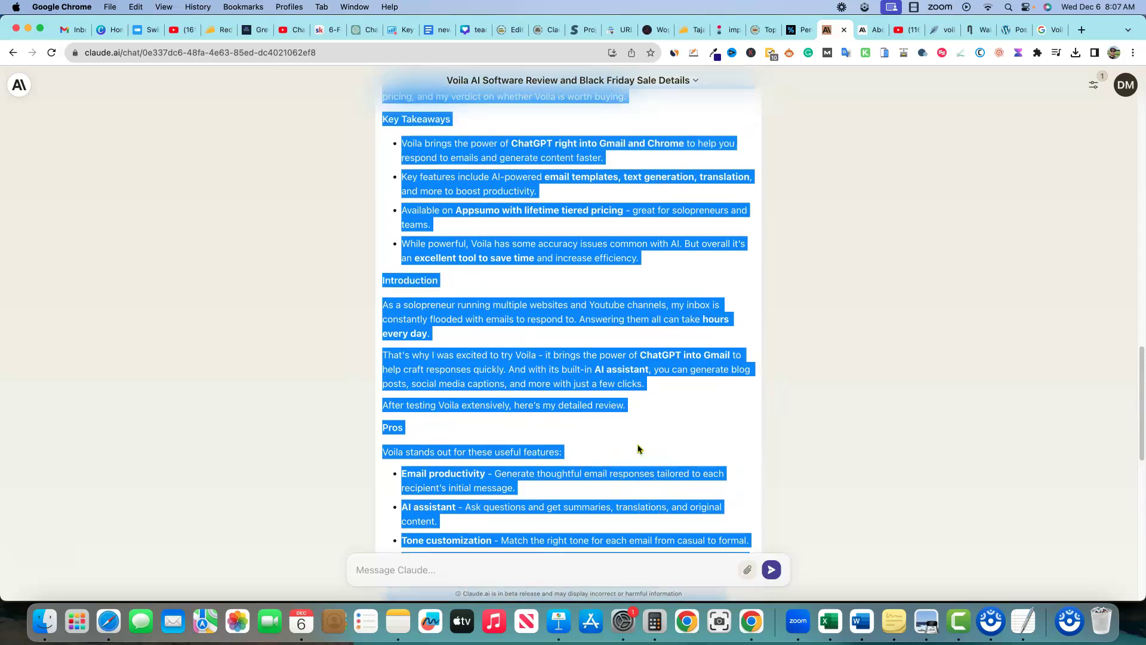
scroll(638, 447, "down", 1)
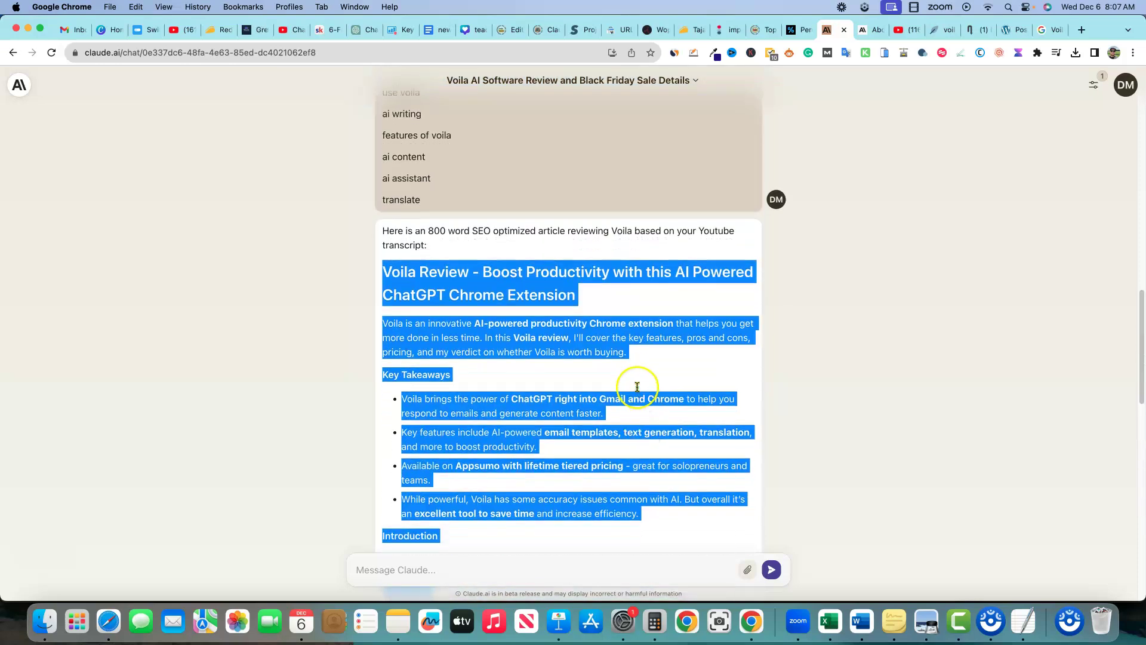
left_click(638, 356)
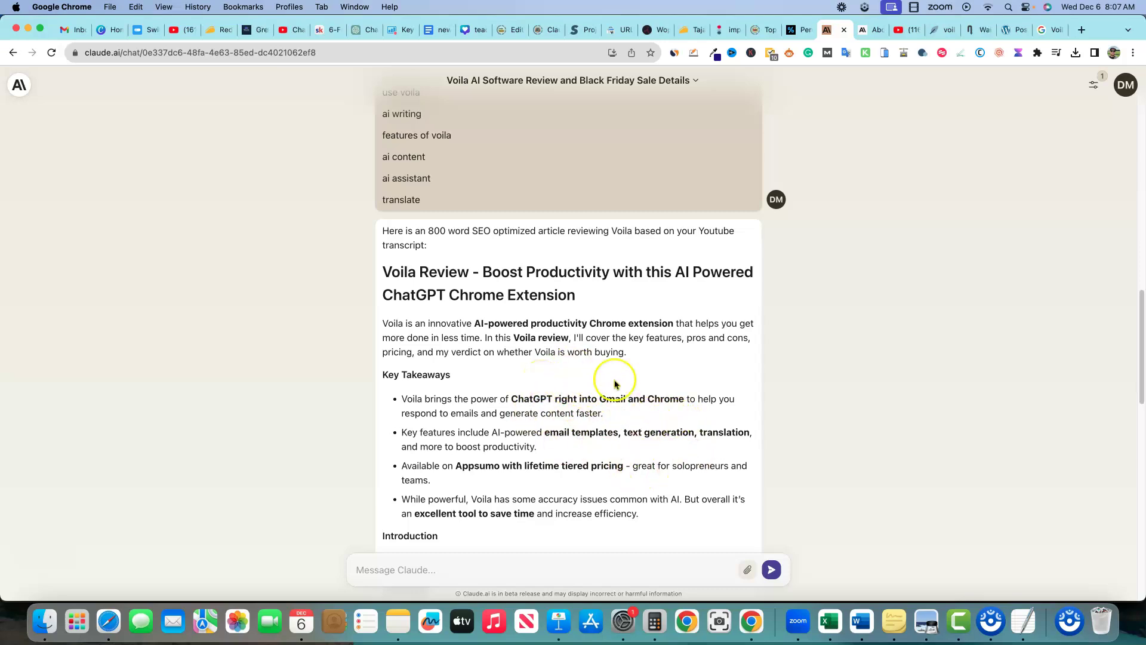
scroll(634, 465, "down", 10)
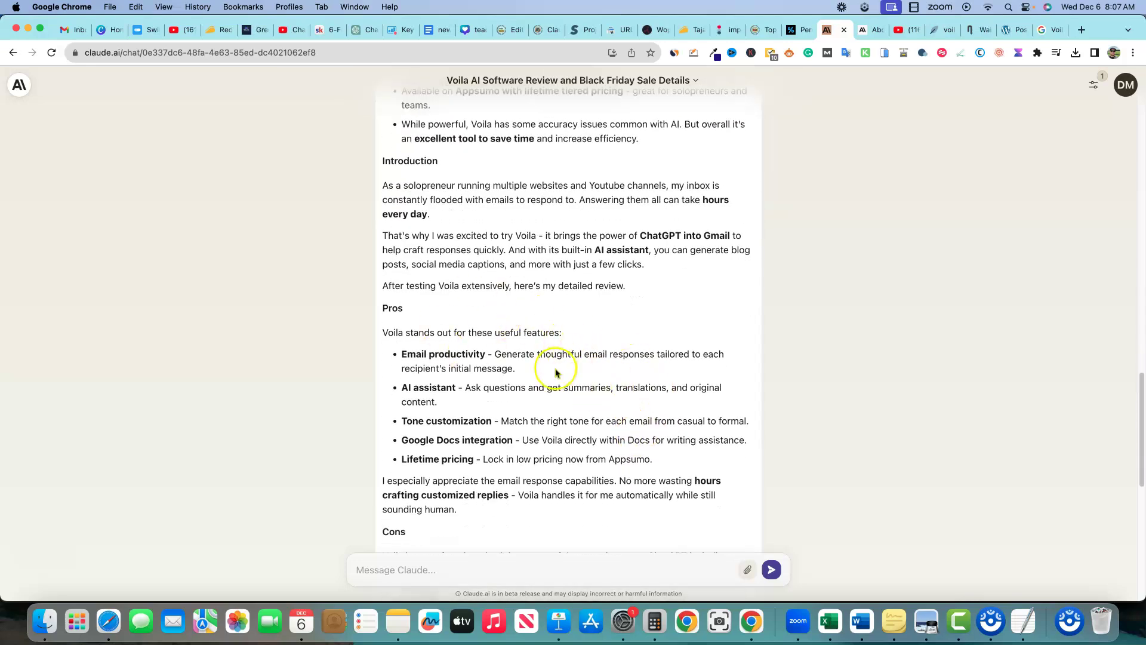
scroll(449, 406, "up", 2)
scroll(453, 376, "up", 8)
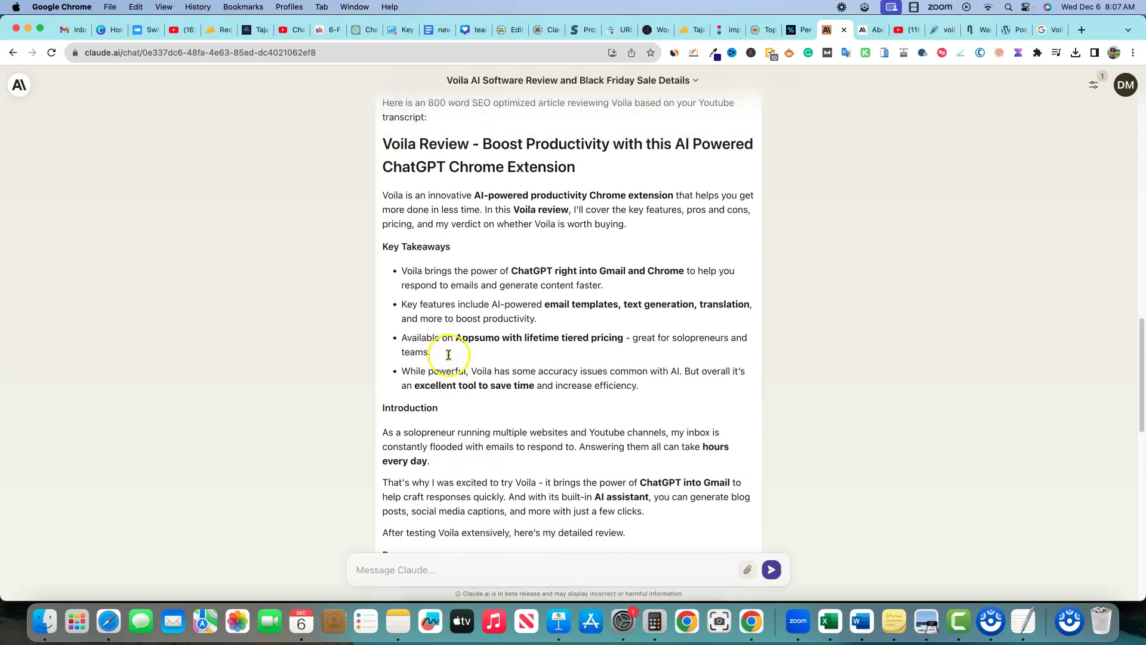
scroll(474, 359, "down", 10)
scroll(489, 365, "down", 10)
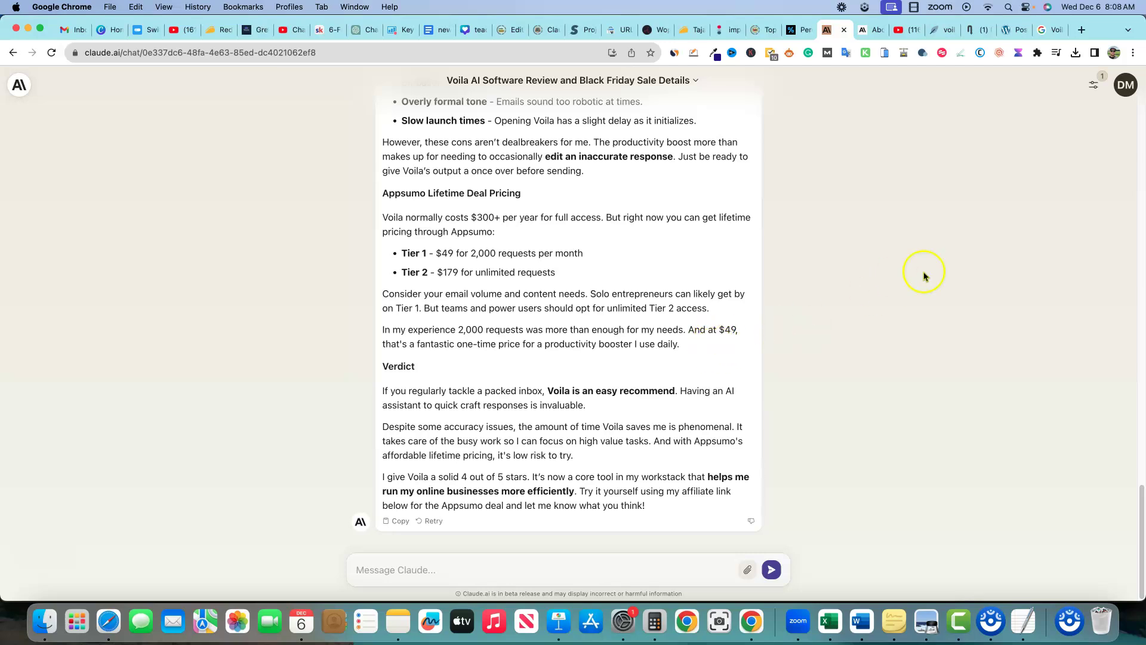
Paste the copied article into the NeuronWriter editor and check its Appsumo Lifetime Deal Pricing and Verdict H2 sections
left_click(944, 29)
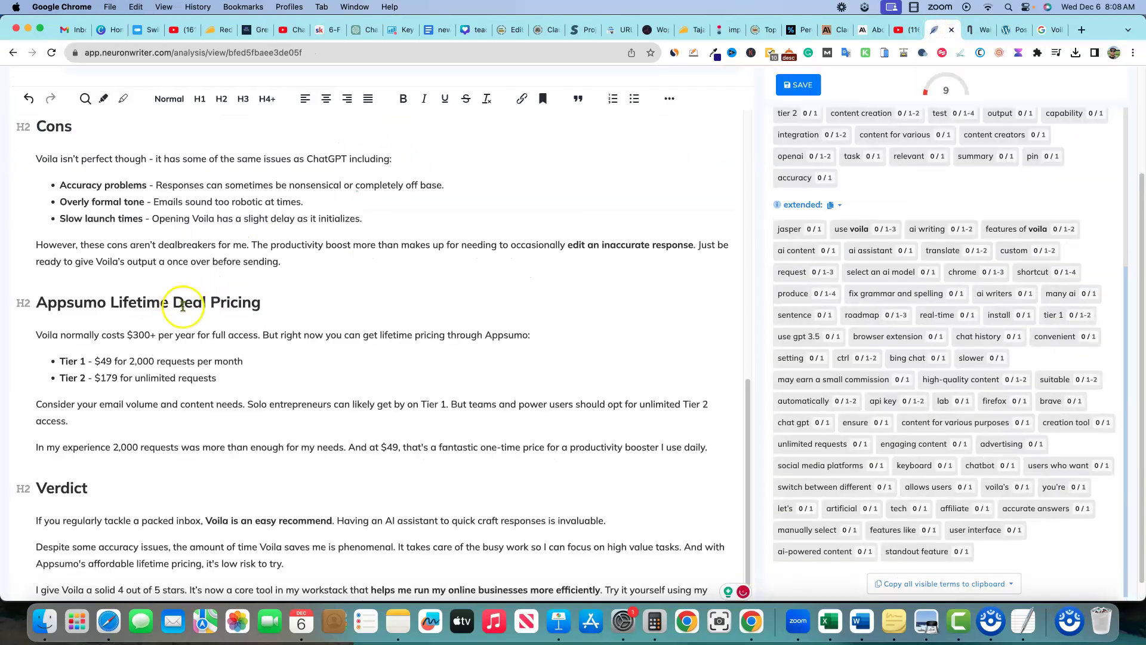
left_click(90, 306)
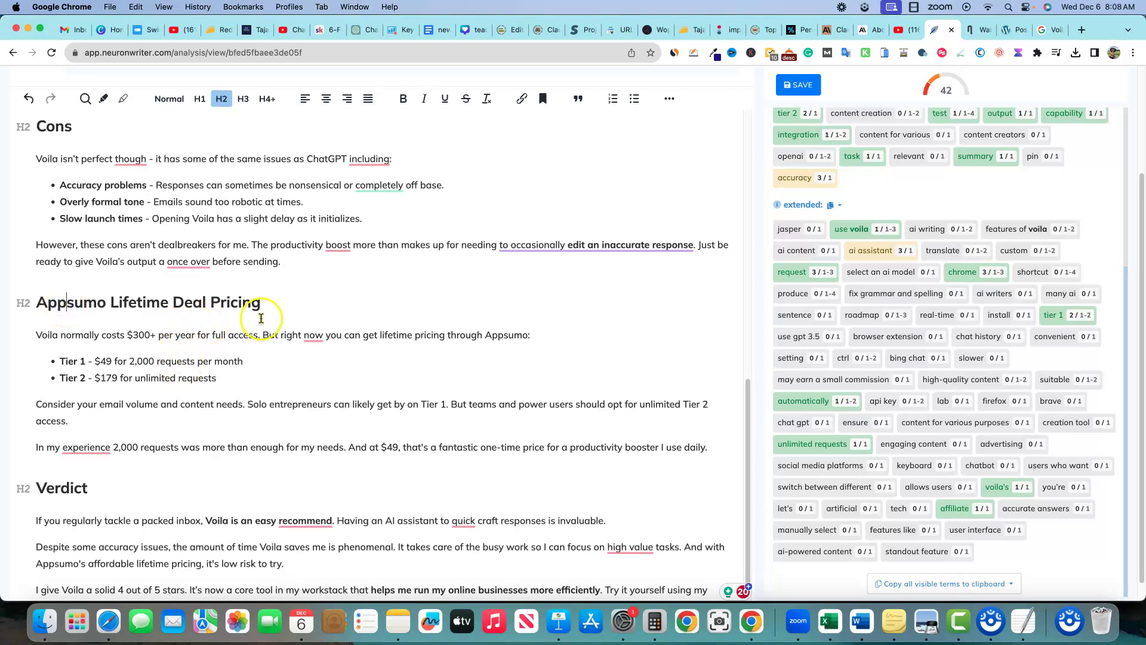
left_click_drag(261, 303, 81, 304)
left_click(111, 491)
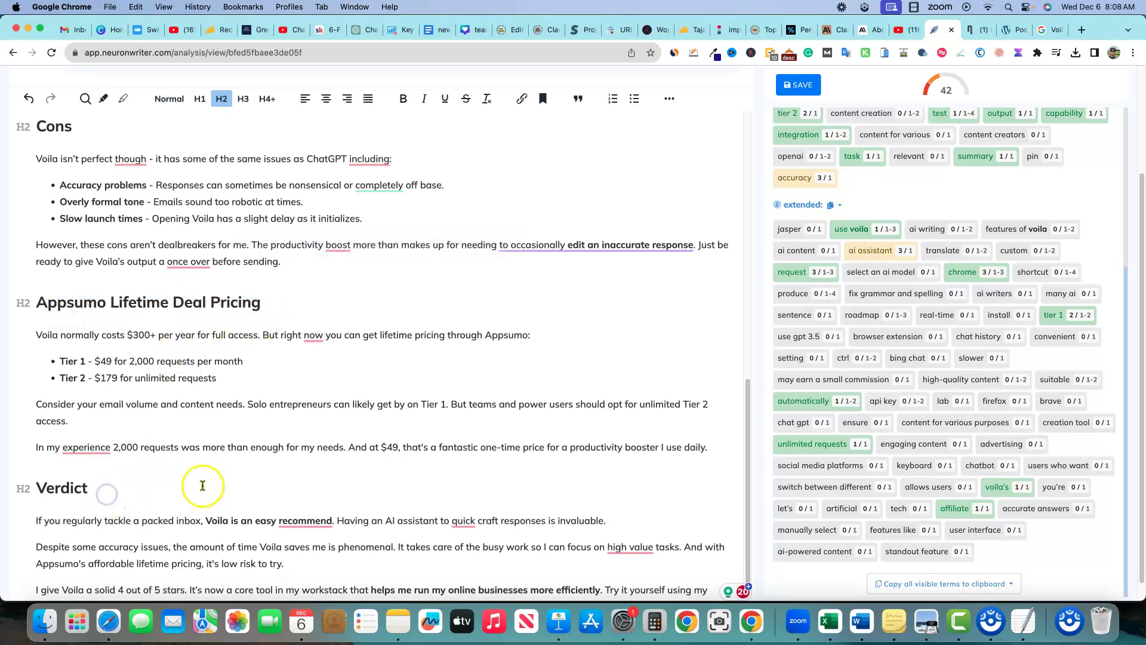
scroll(178, 458, "down", 2)
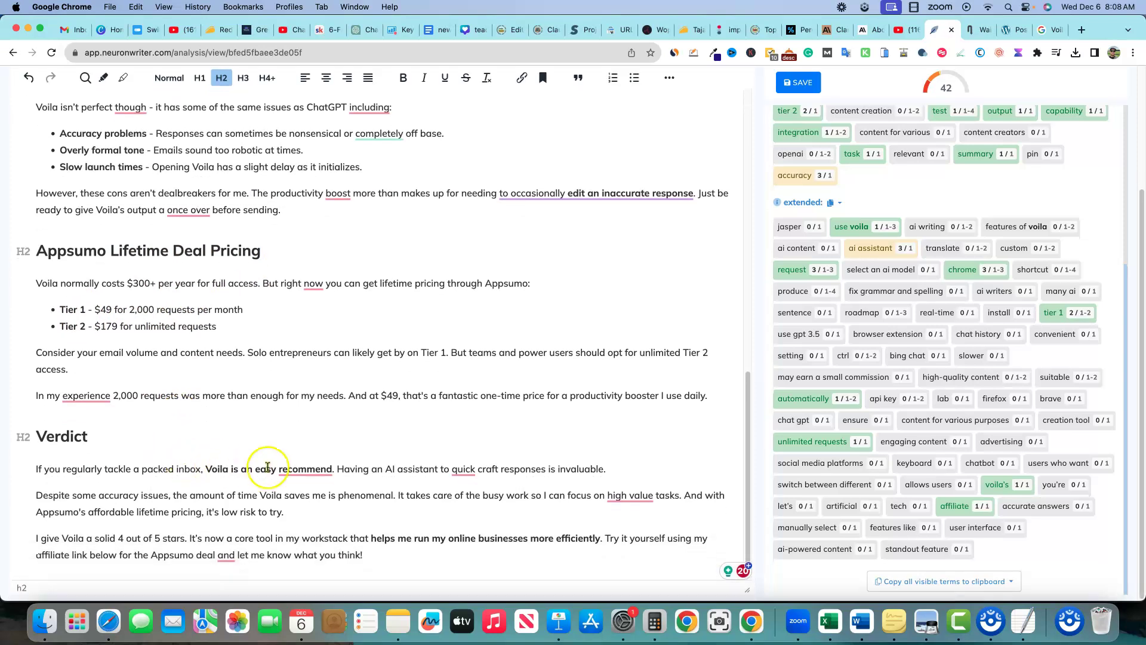
Copy the article's H1 heading "Voila Review - Boost Productivity with this AI Powered ChatGPT Chrome Extension" into the meta title and save it
scroll(373, 472, "up", 5)
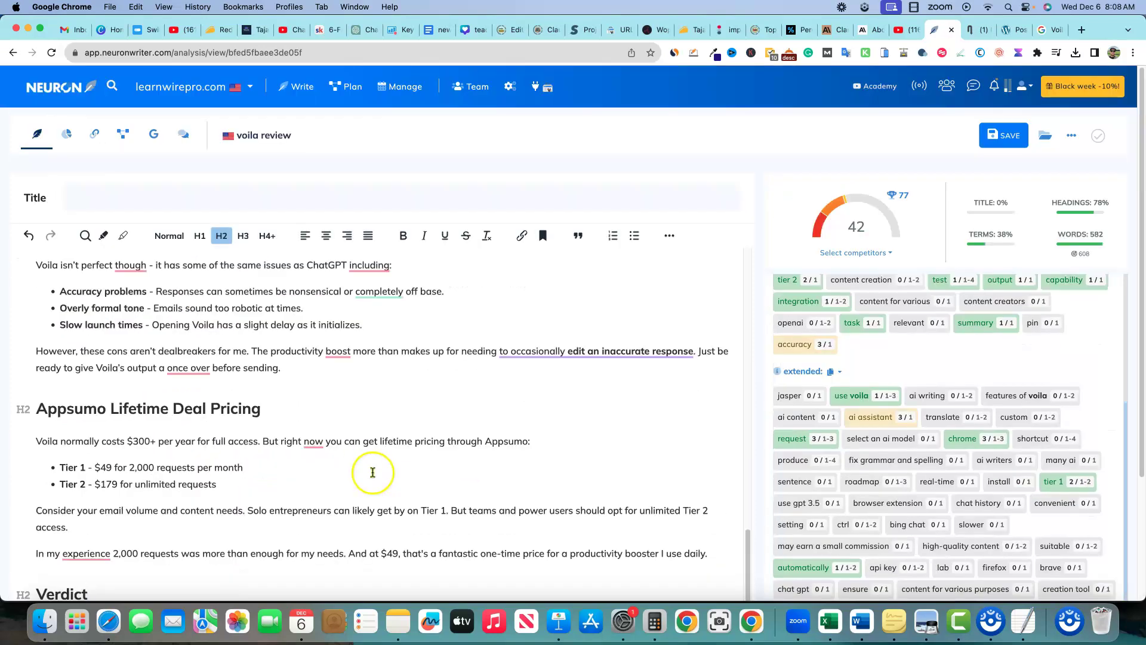
scroll(372, 472, "up", 15)
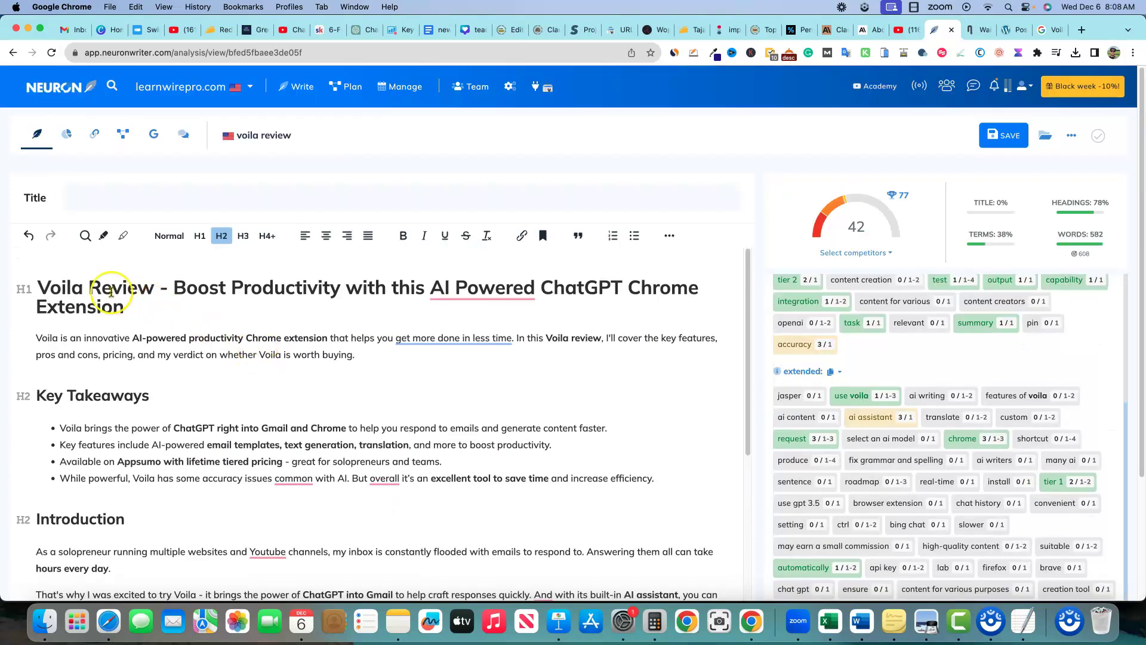
left_click_drag(126, 308, 40, 291)
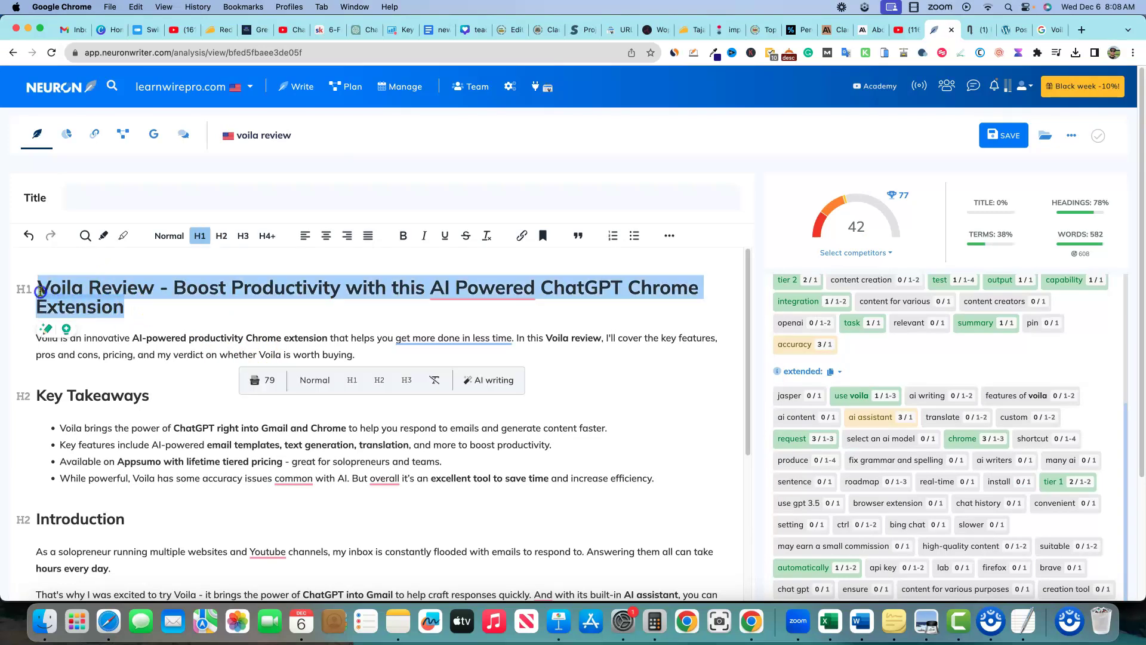
left_click(49, 193)
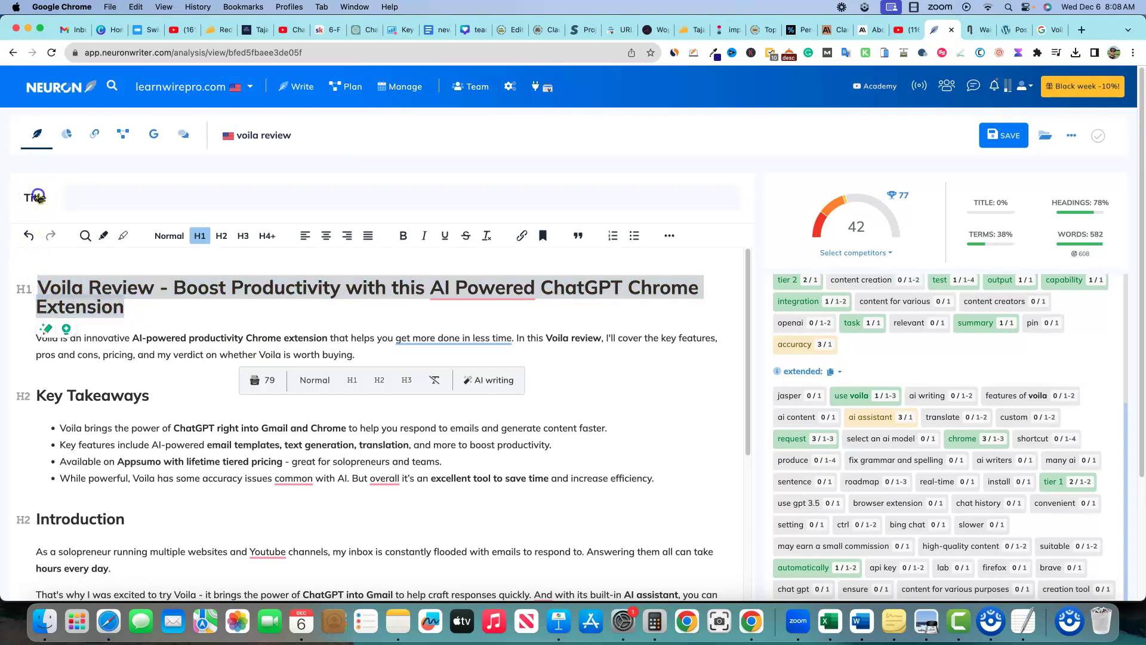
left_click(175, 196)
key("super+v")
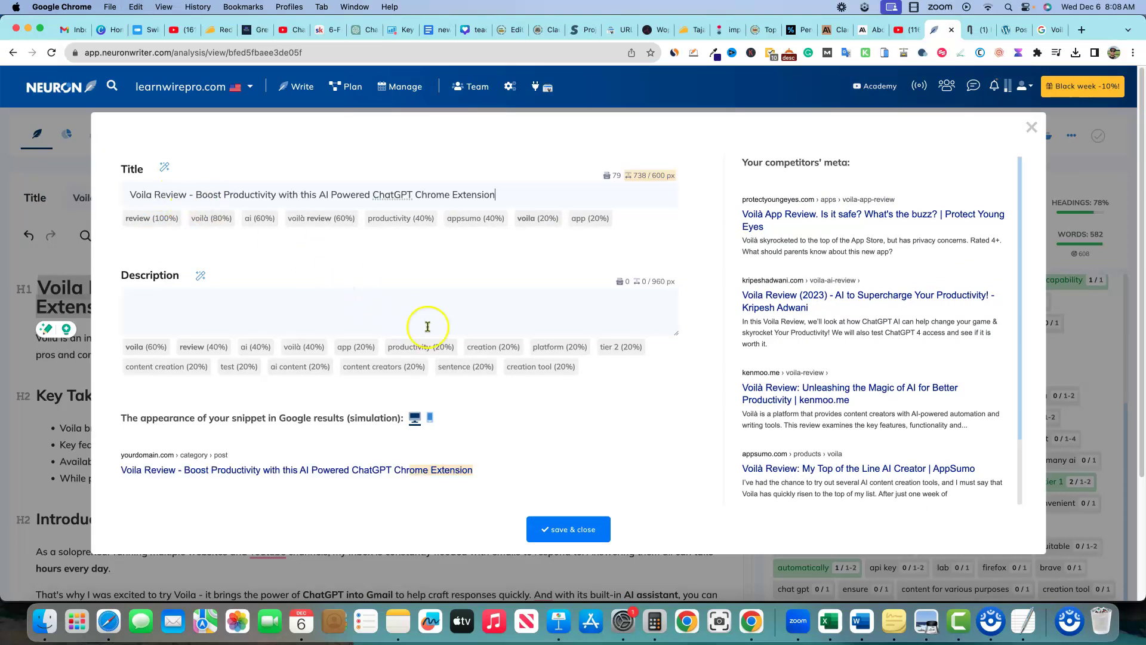
left_click(573, 530)
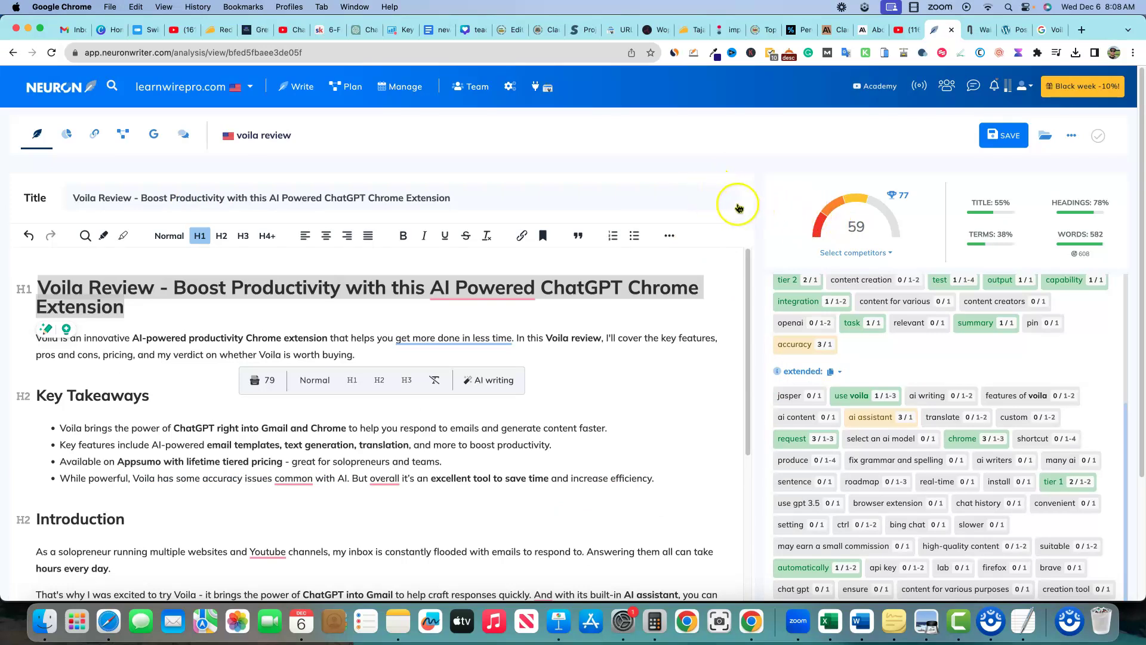
Check the meta title against its suggested terms in the title and description dialog and close it without changes
left_click(746, 254)
scroll(744, 253, "down", 4)
scroll(741, 251, "up", 4)
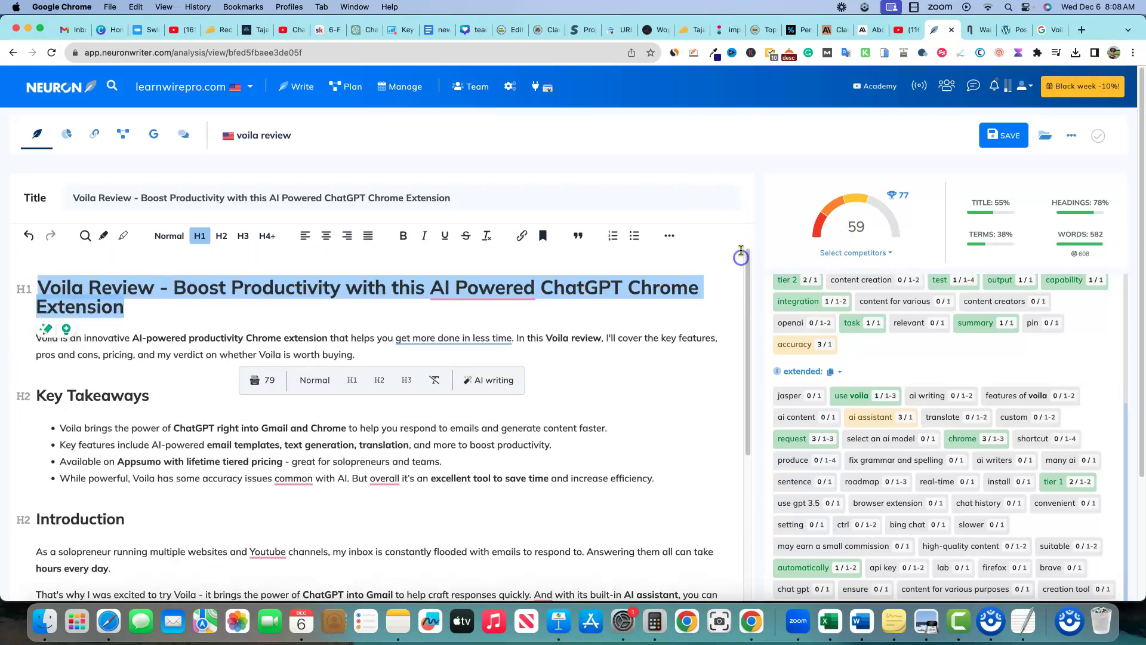
left_click(738, 194)
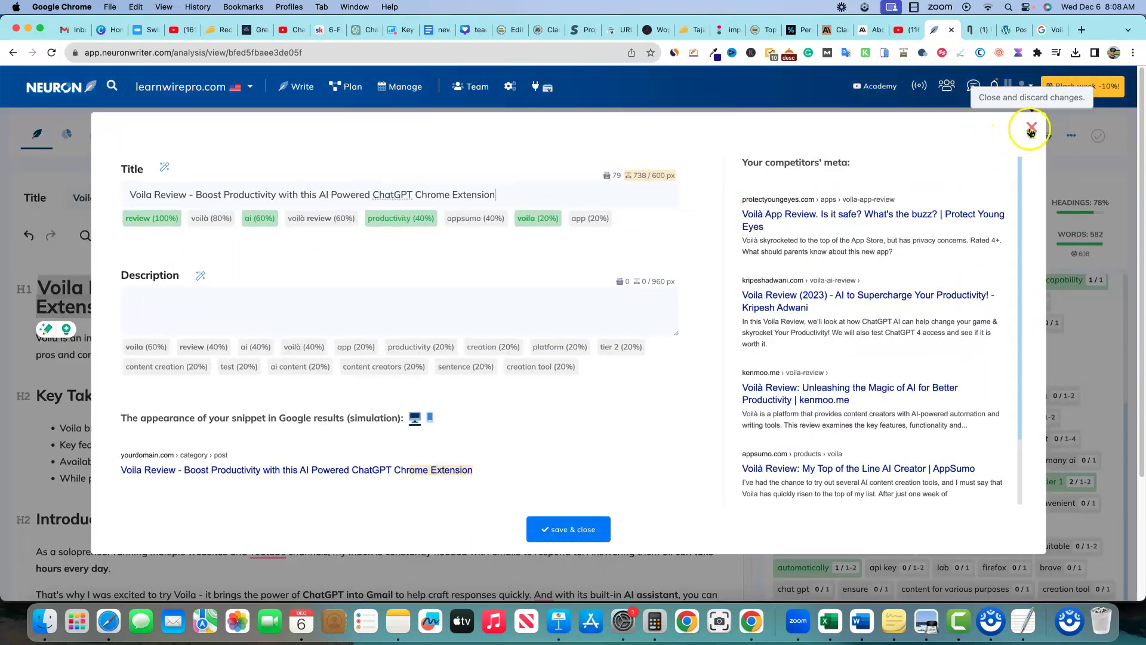
left_click(1031, 127)
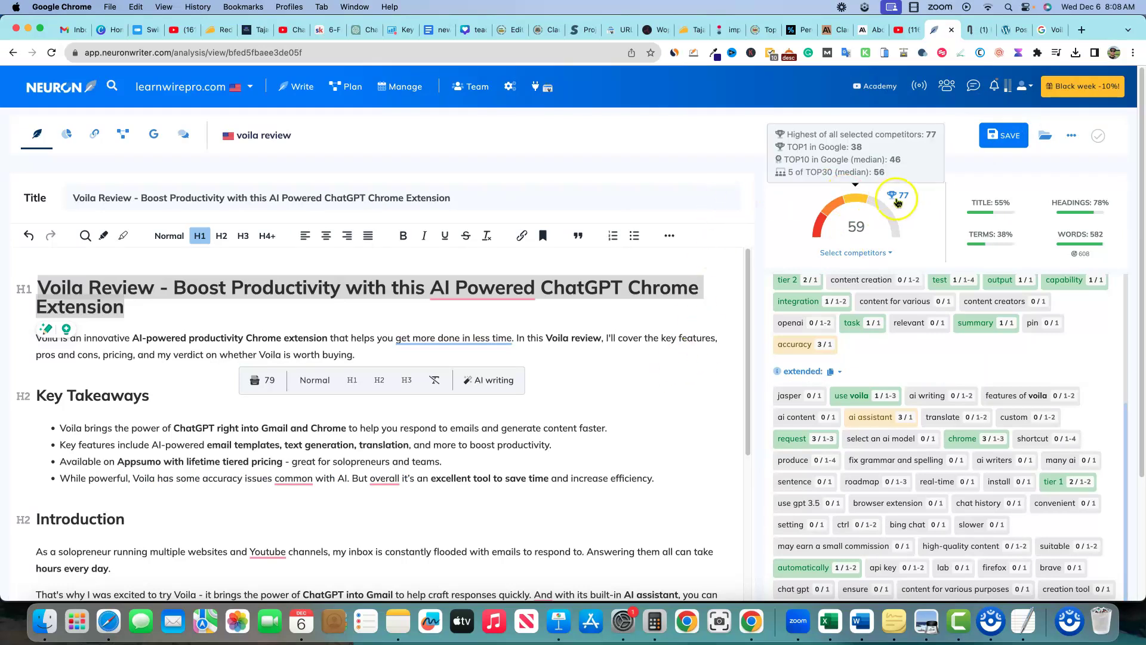
Examine the usage of the basic and extended suggested terms for the article, down to the end of the list
scroll(944, 406, "up", 4)
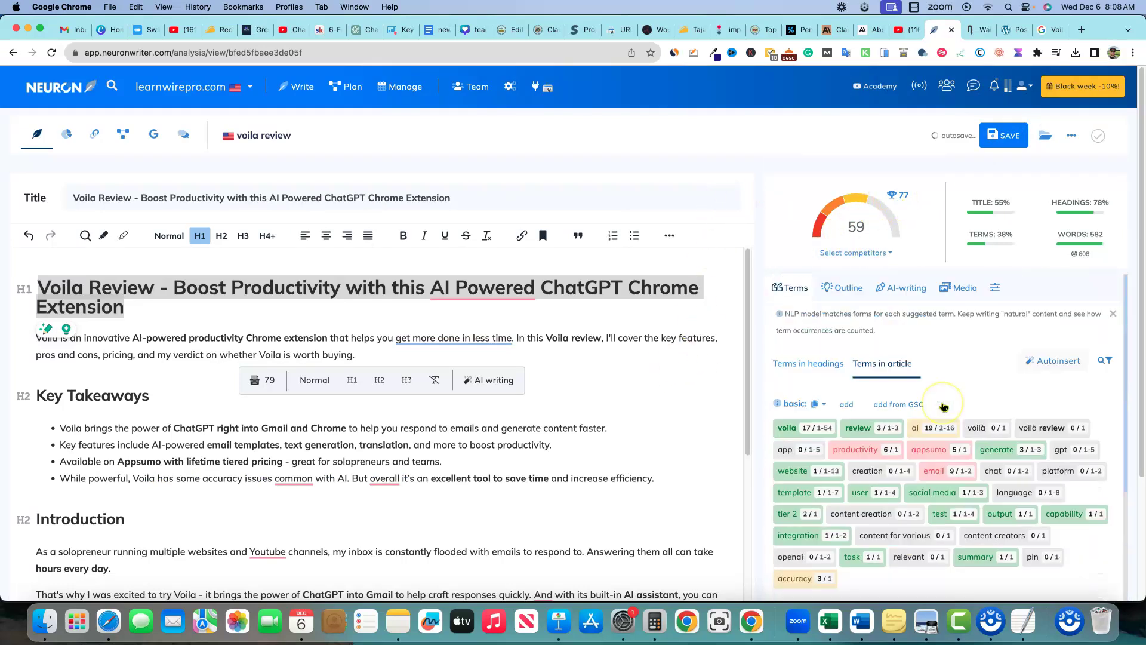
scroll(944, 406, "down", 2)
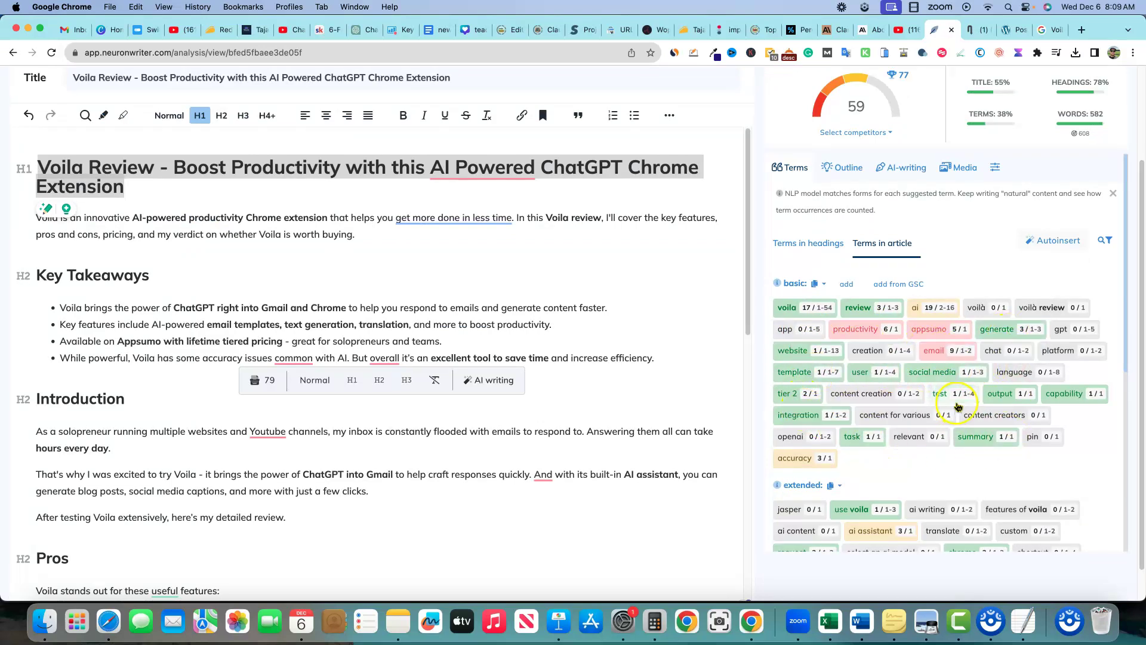
scroll(958, 412, "down", 4)
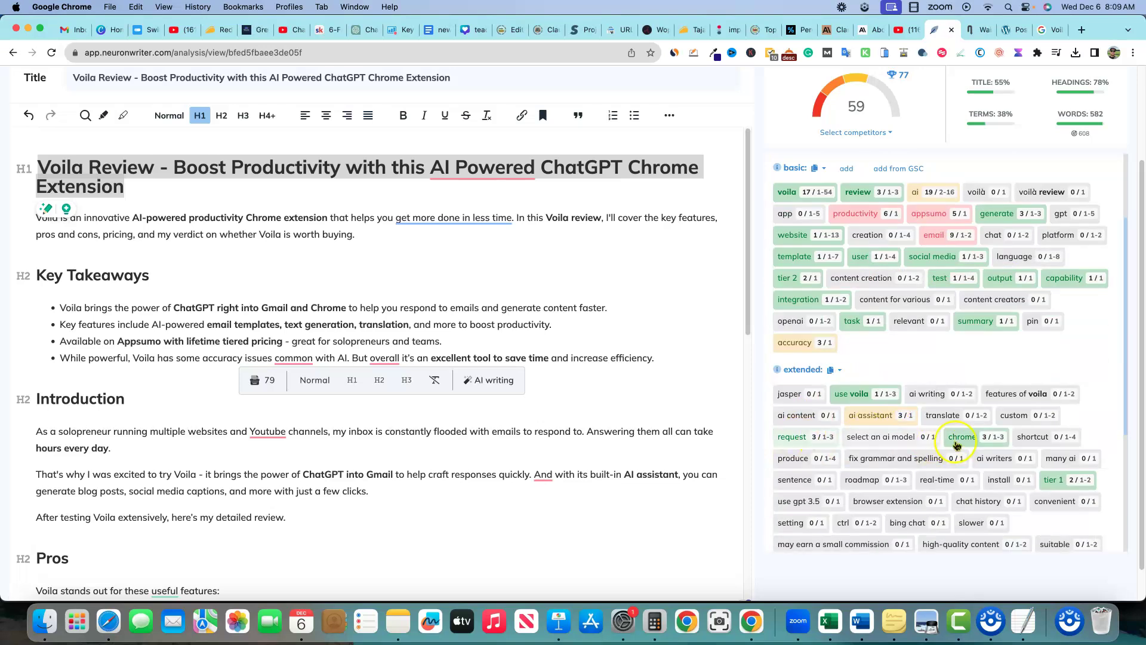
scroll(956, 436, "down", 7)
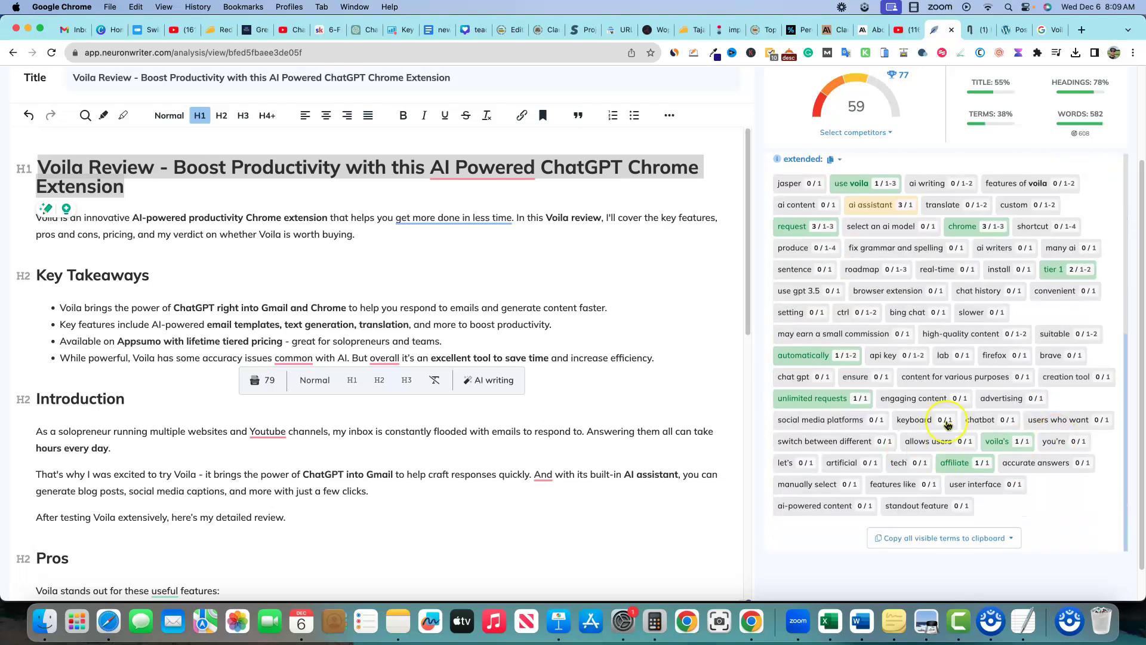
scroll(994, 329, "up", 10)
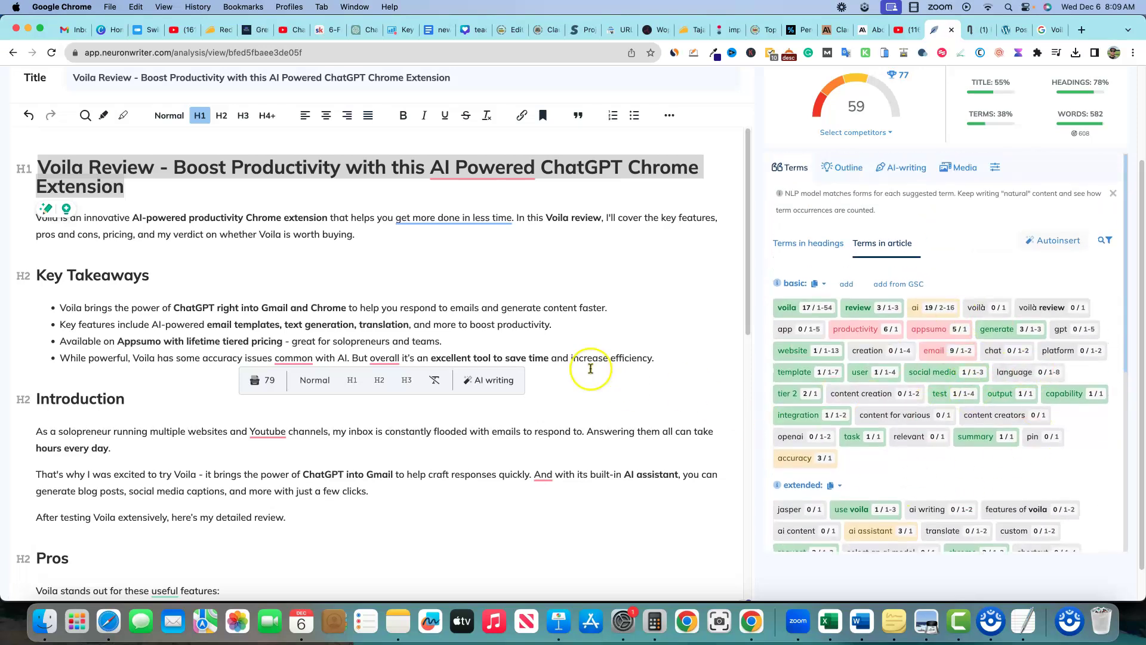
Look over the pasted article from its H1 heading to the Verdict and compare it with the basic suggested terms
left_click(655, 298)
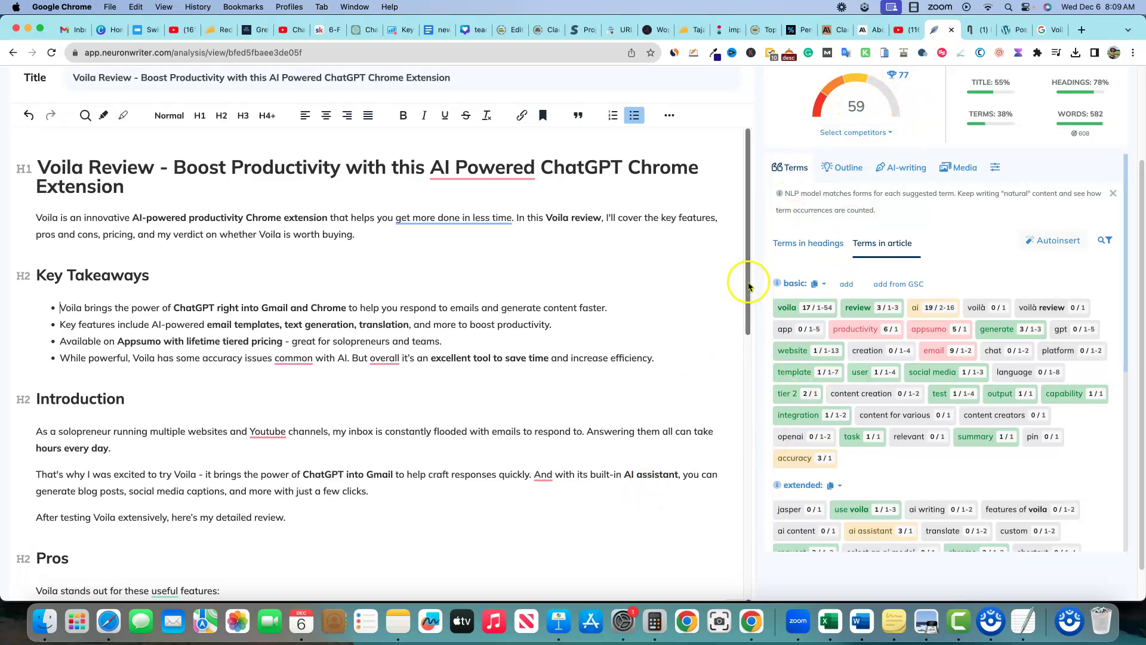
left_click_drag(748, 282, 481, 269)
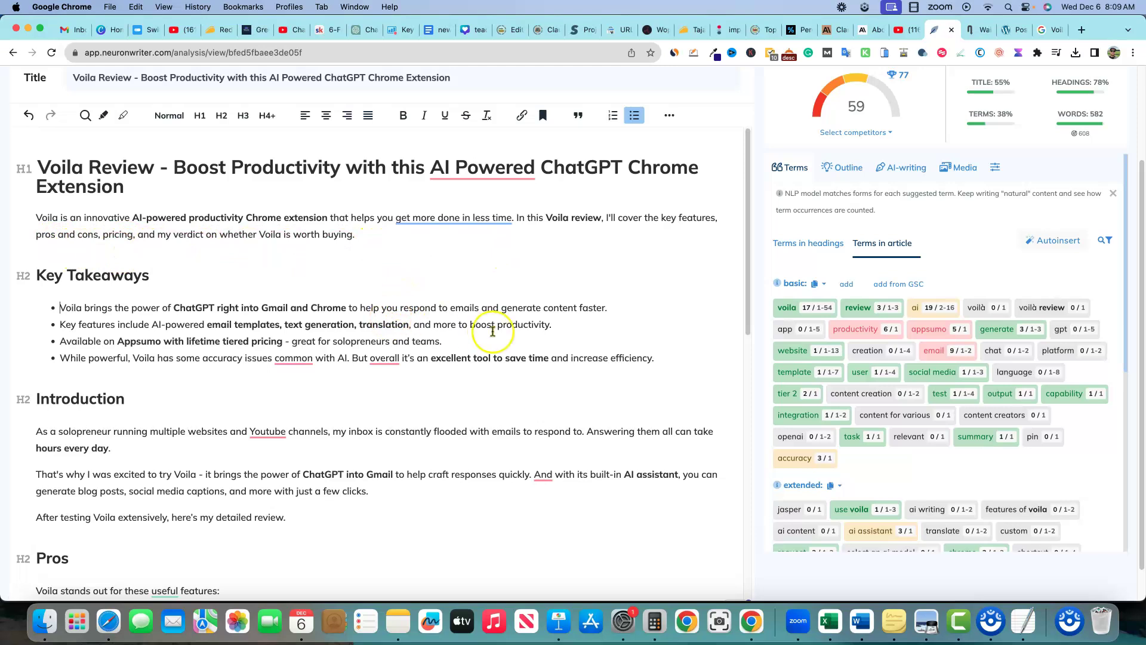
scroll(370, 334, "down", 15)
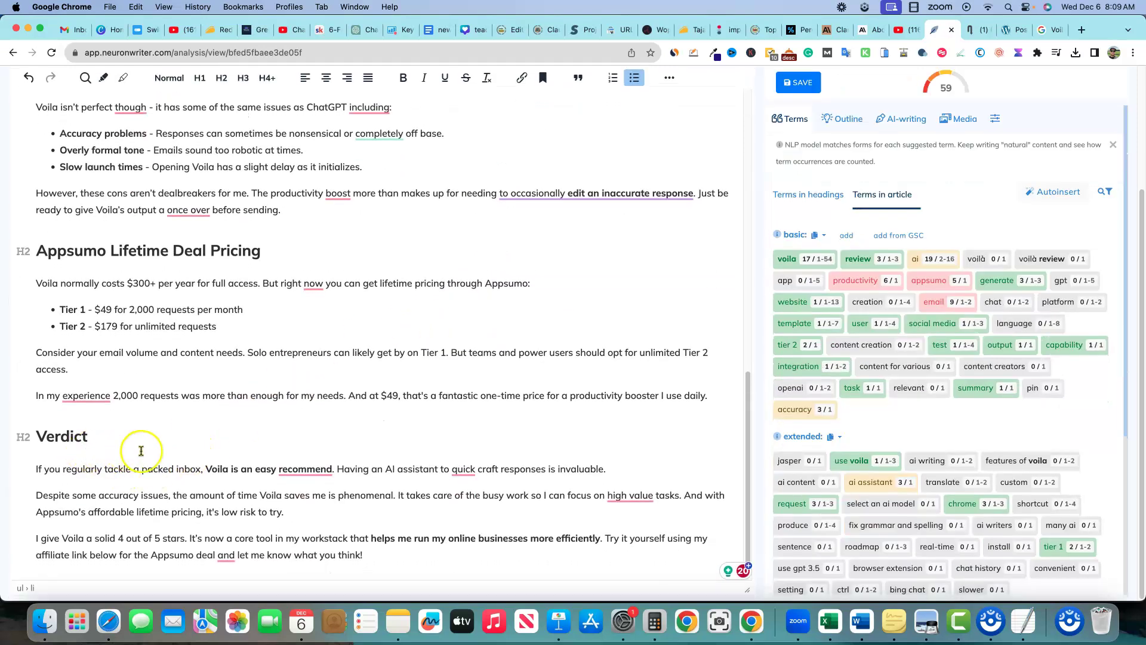
scroll(358, 424, "up", 15)
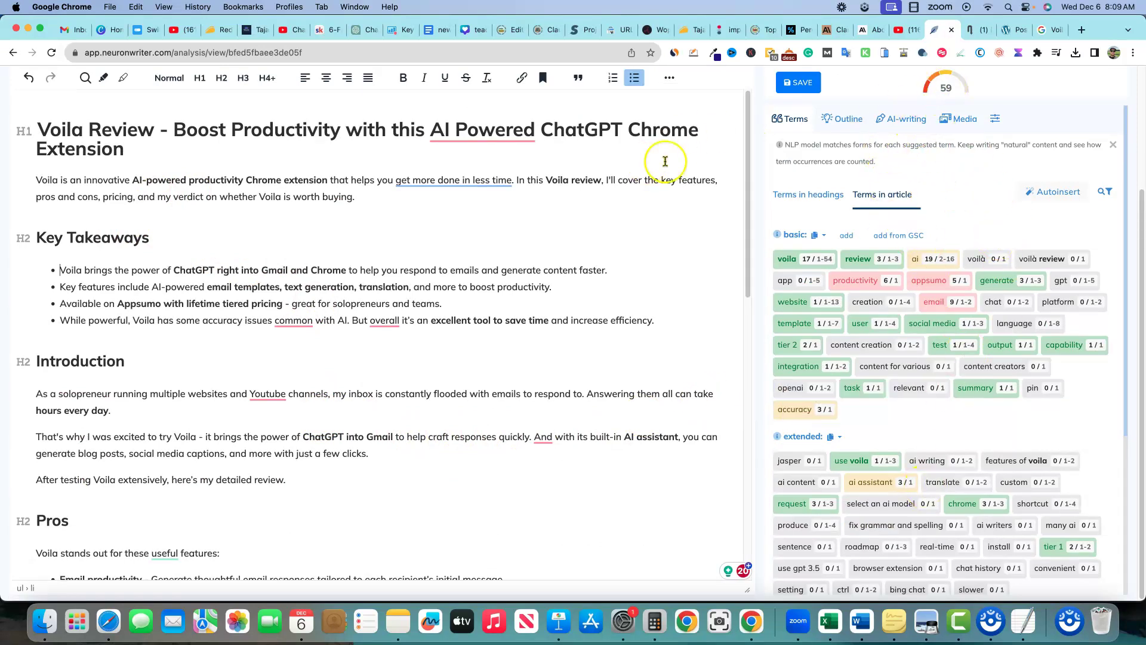
mouse_move(751, 122)
left_mouse_down()
mouse_move(696, 547)
mouse_move(725, 408)
mouse_move(746, 374)
mouse_move(762, 105)
left_mouse_up()
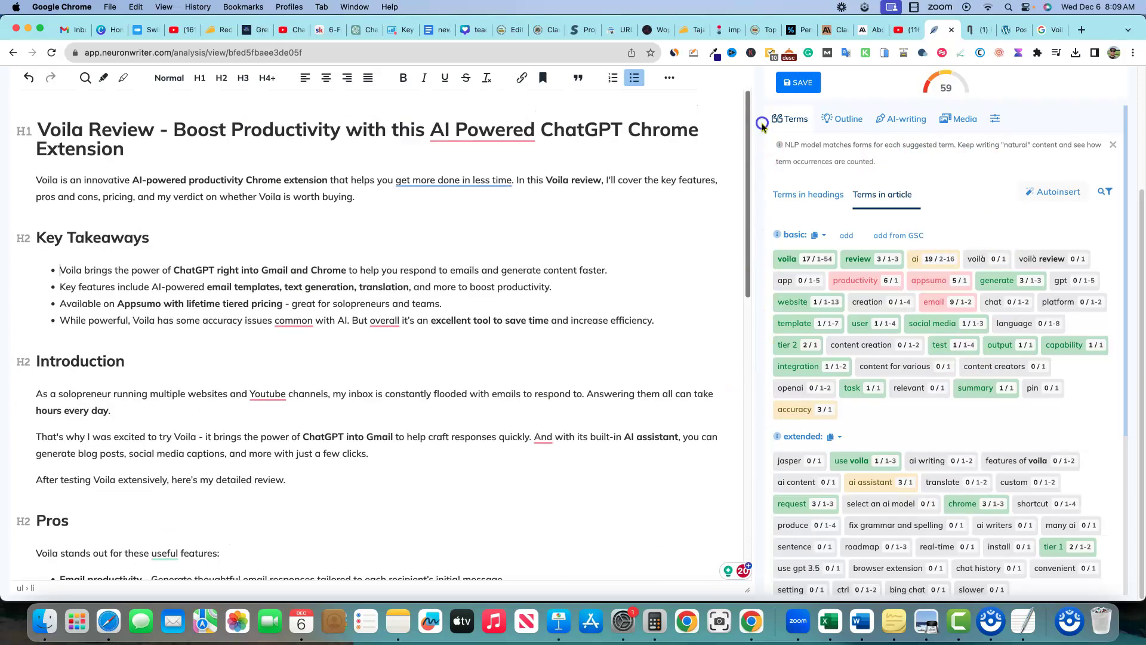
scroll(652, 365, "up", 3)
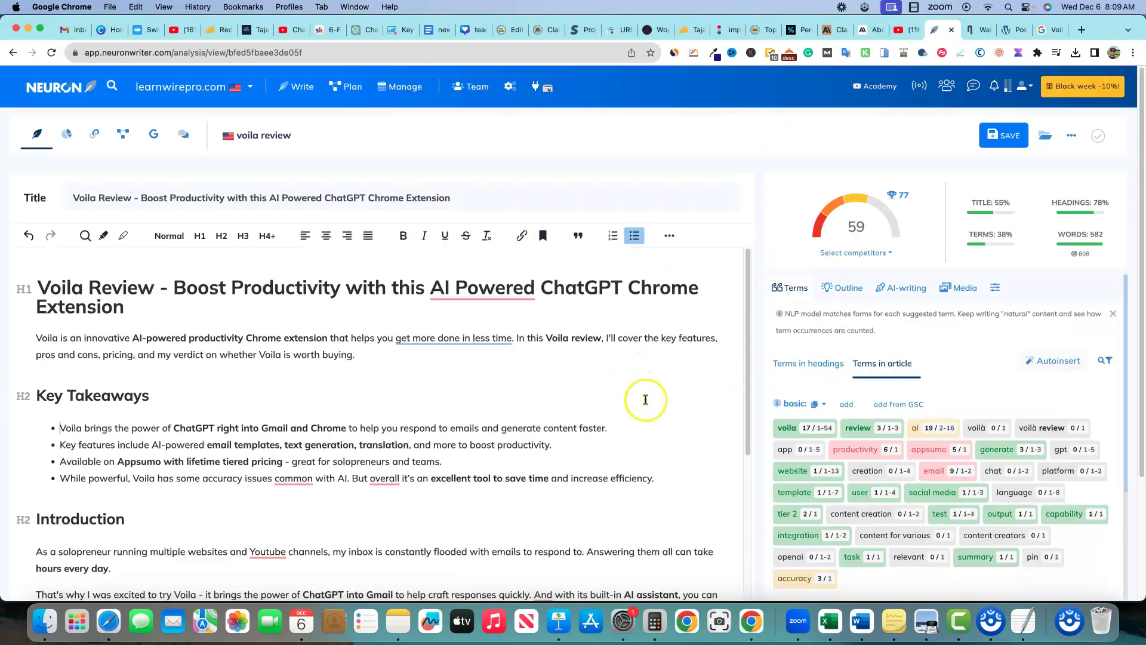
left_click_drag(748, 293, 751, 284)
left_click(867, 430)
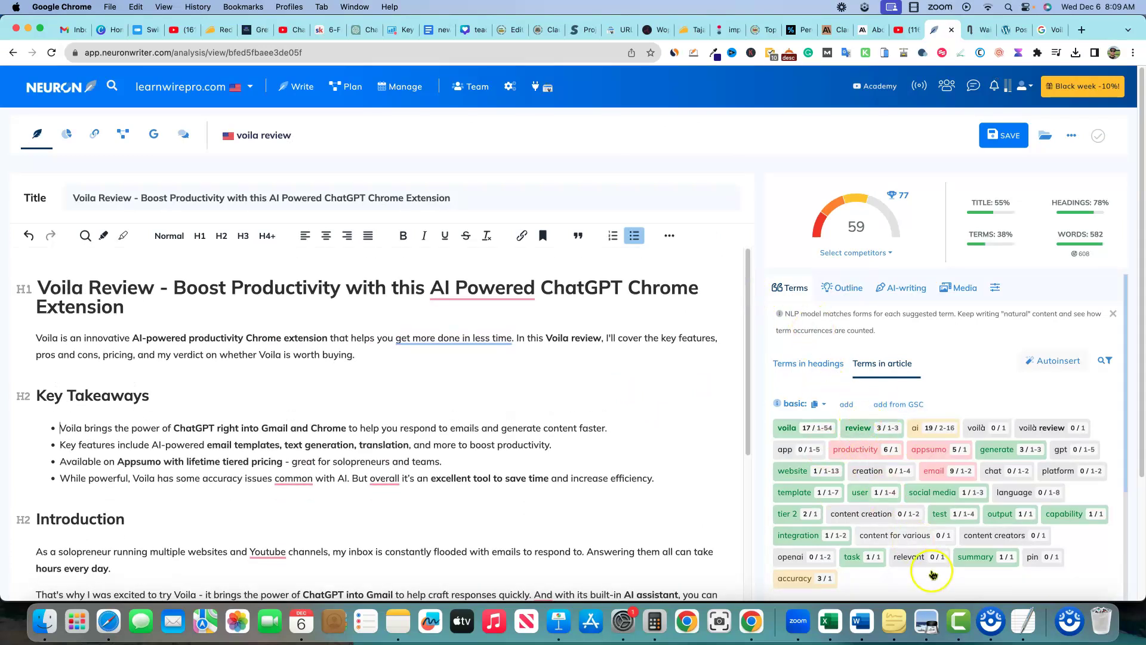
scroll(1052, 429, "down", 1)
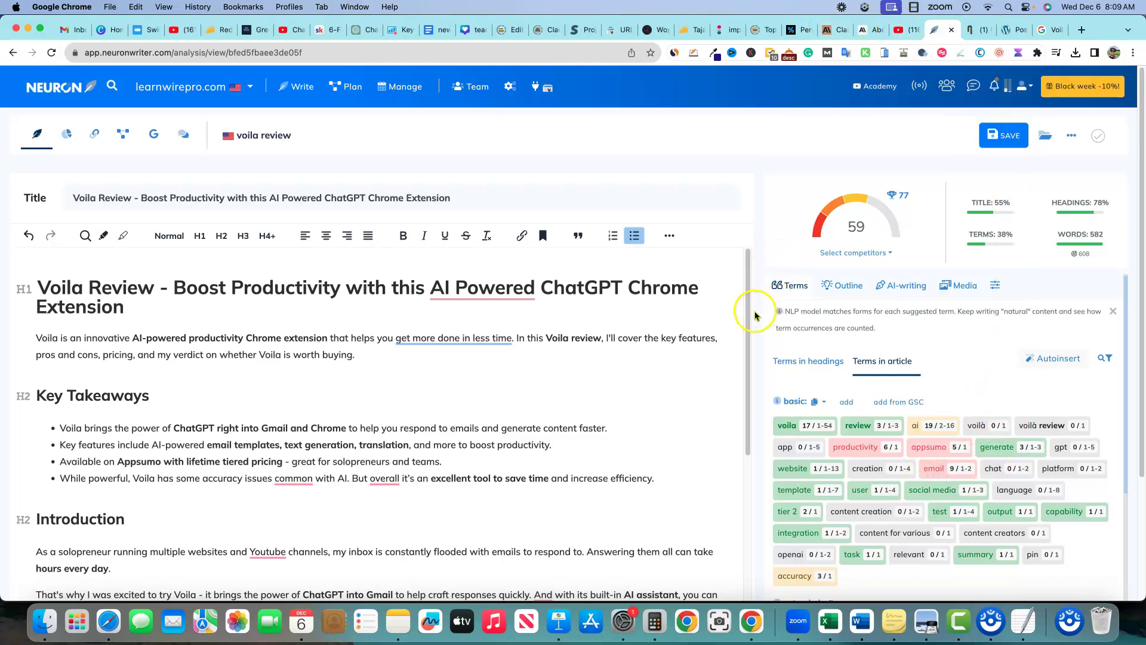
Open the content score checklist and examine its keyword, suggested-term, length and readability entries
left_click(994, 238)
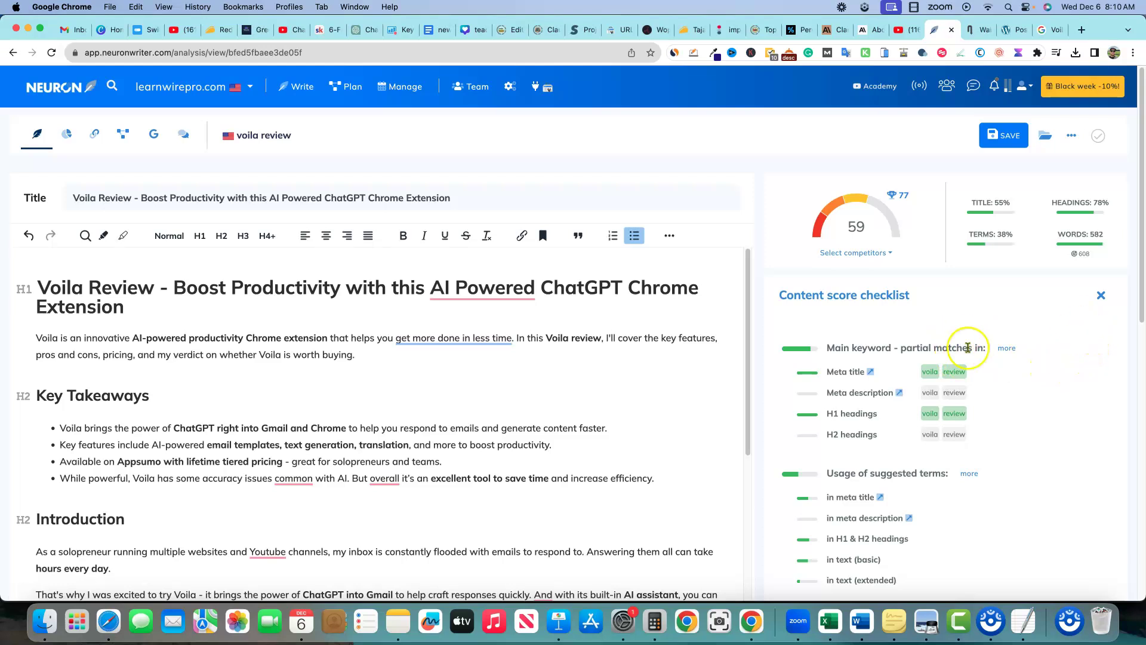
scroll(972, 376, "down", 5)
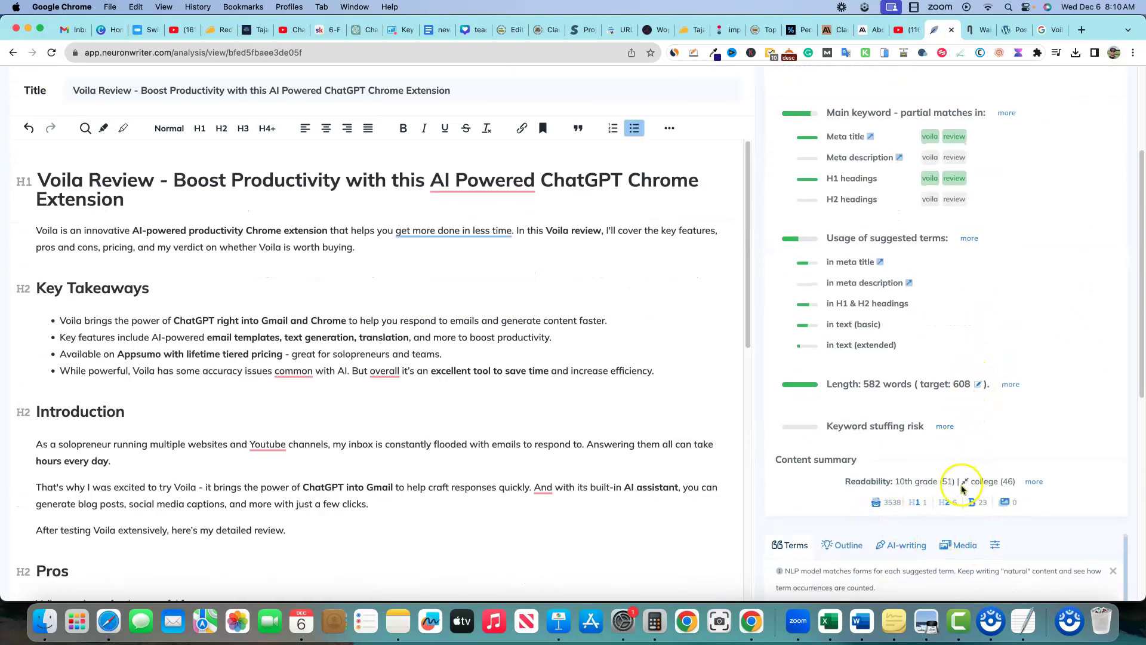
double_click(1008, 481)
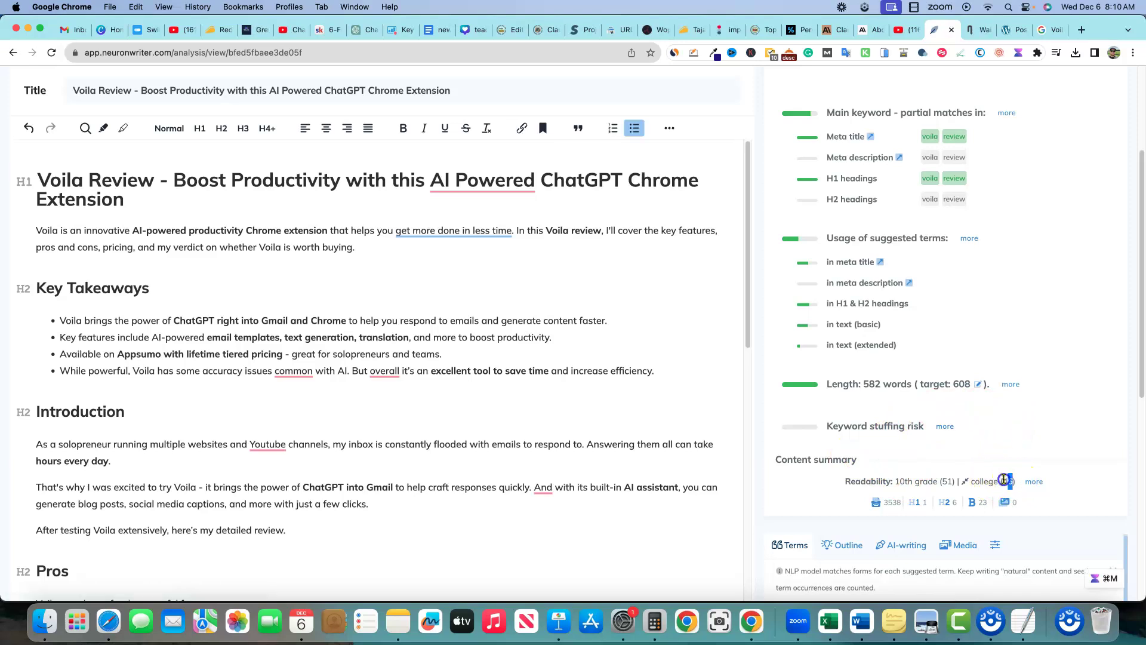
left_click_drag(957, 481, 883, 481)
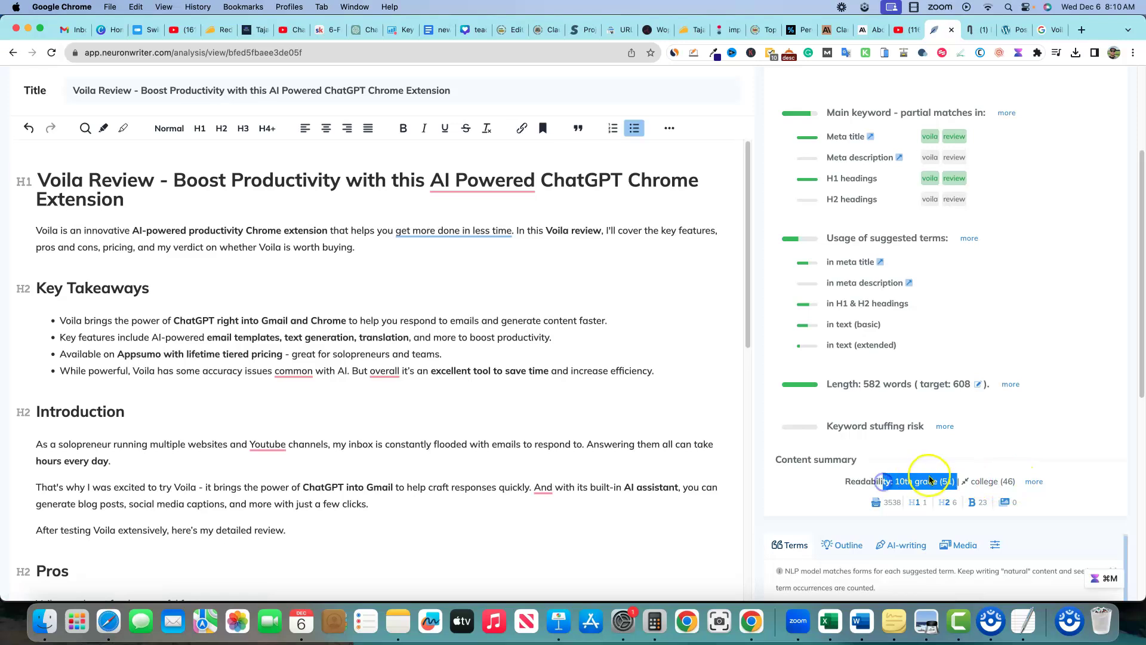
Expand the readability explanation in the content summary and compare the article's readability score with the target level
left_click(1032, 482)
scroll(901, 472, "down", 2)
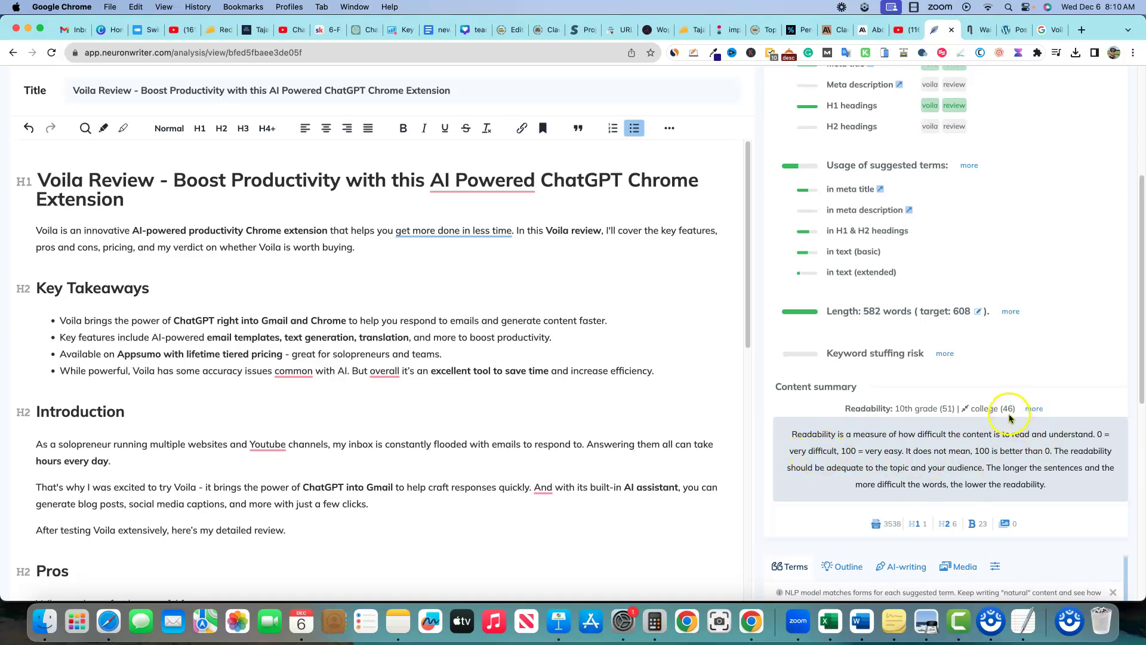
left_click_drag(1015, 408, 1005, 408)
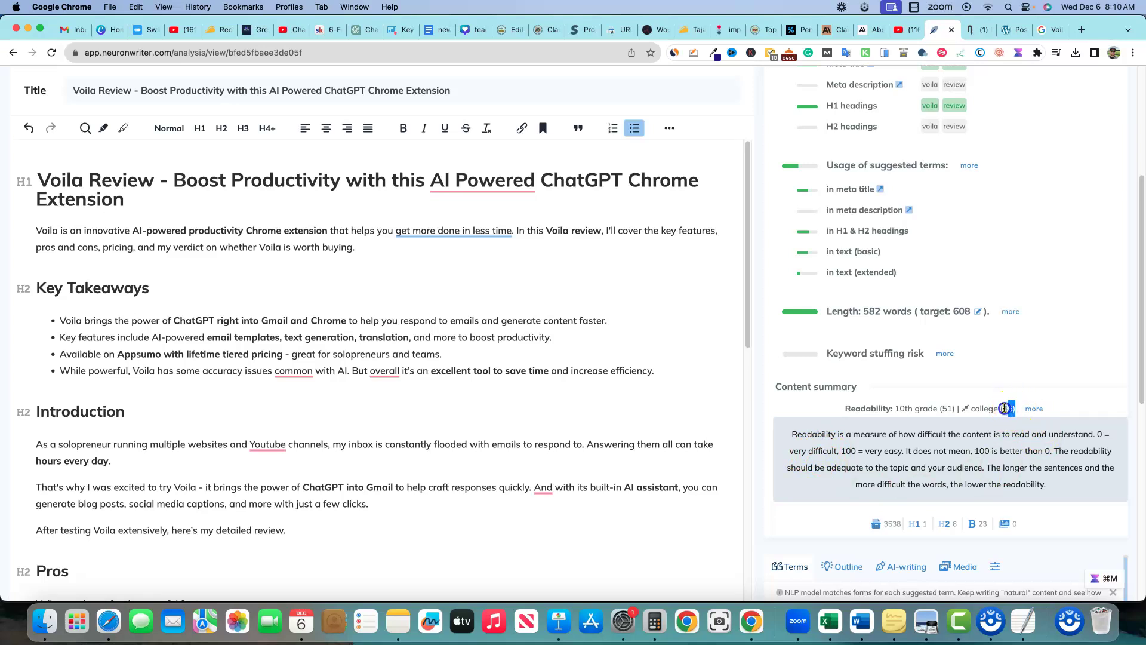
double_click(944, 408)
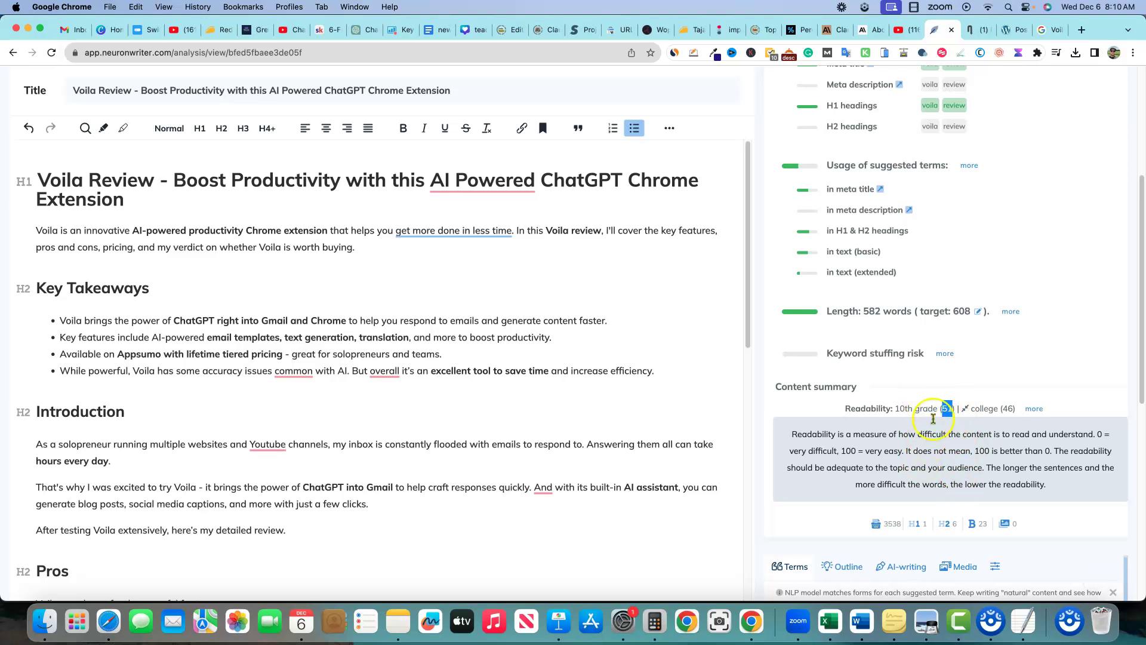
scroll(943, 442, "down", 4)
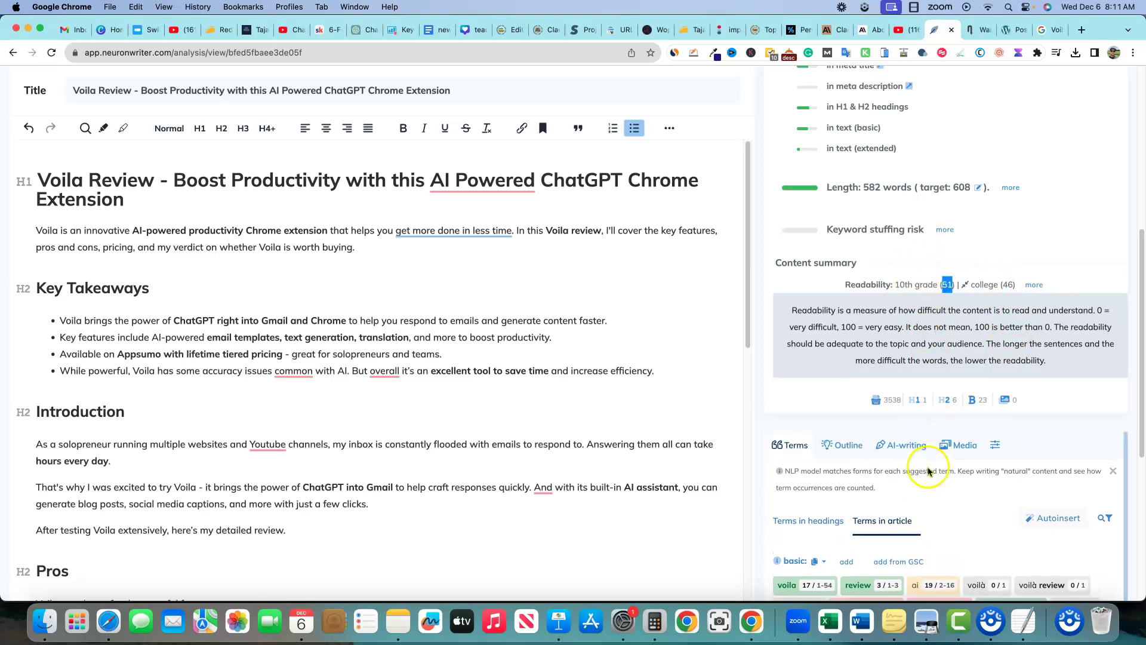
scroll(893, 448, "up", 10)
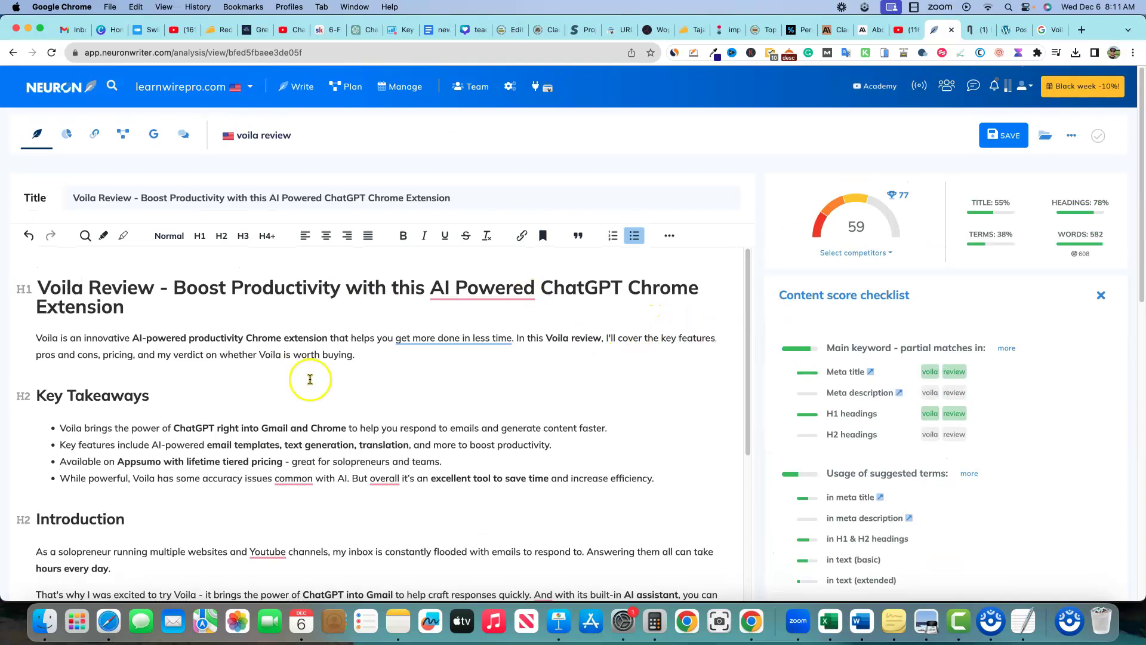